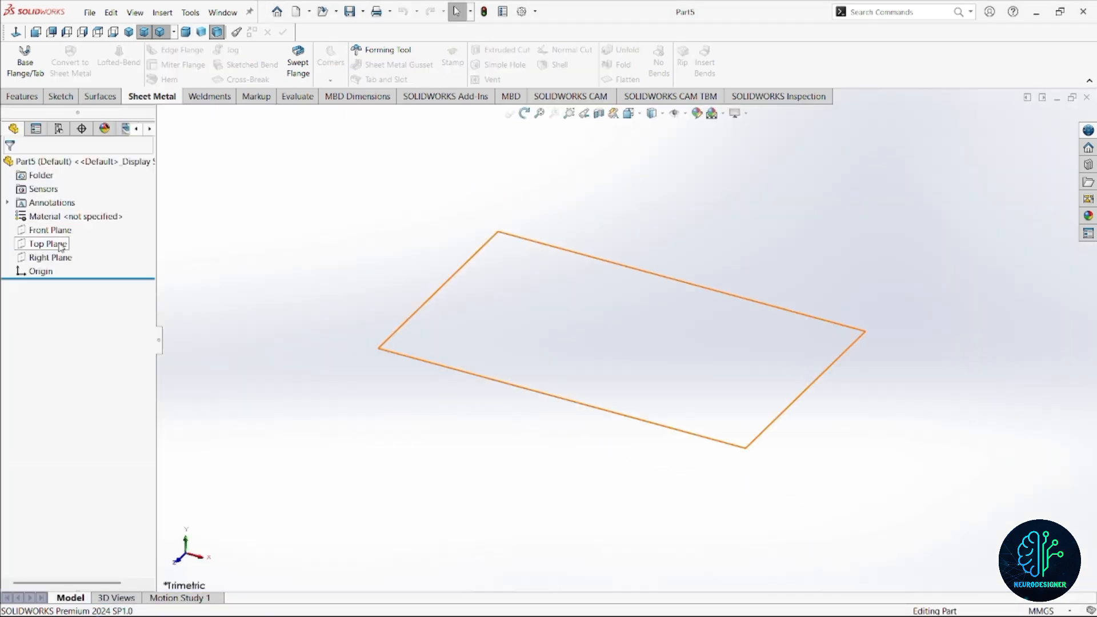
Step: Start a sketch on the Top Plane and draw a center rectangle about 115 mm wide centred on the origin
{"action": "left_click", "coordinate": [57, 243]}
{"action": "left_click", "coordinate": [73, 223]}
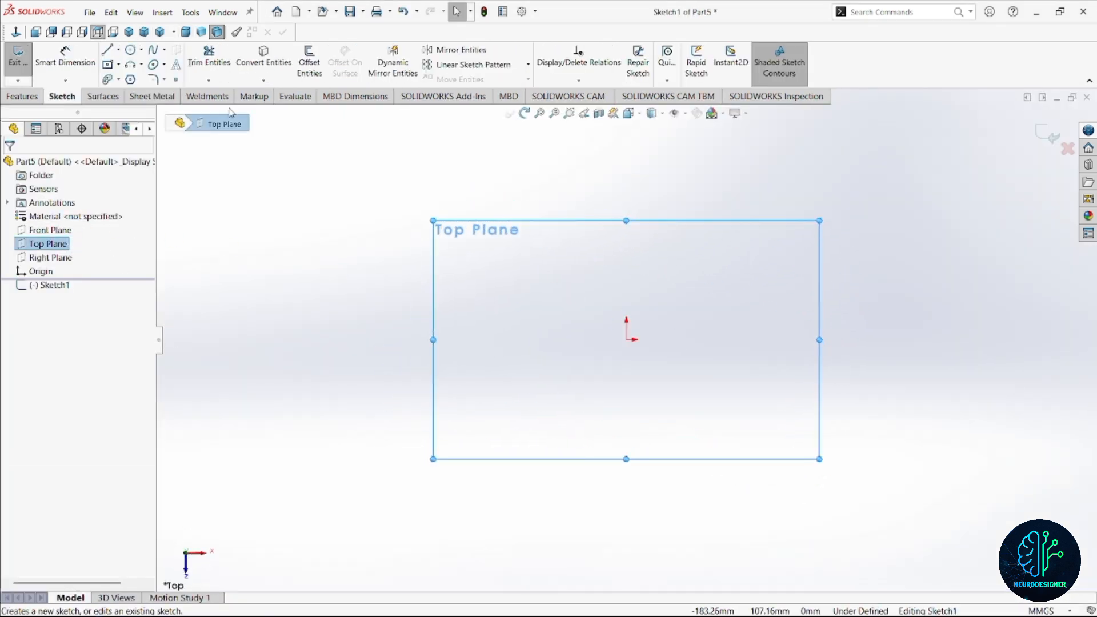
{"action": "left_click", "coordinate": [169, 97]}
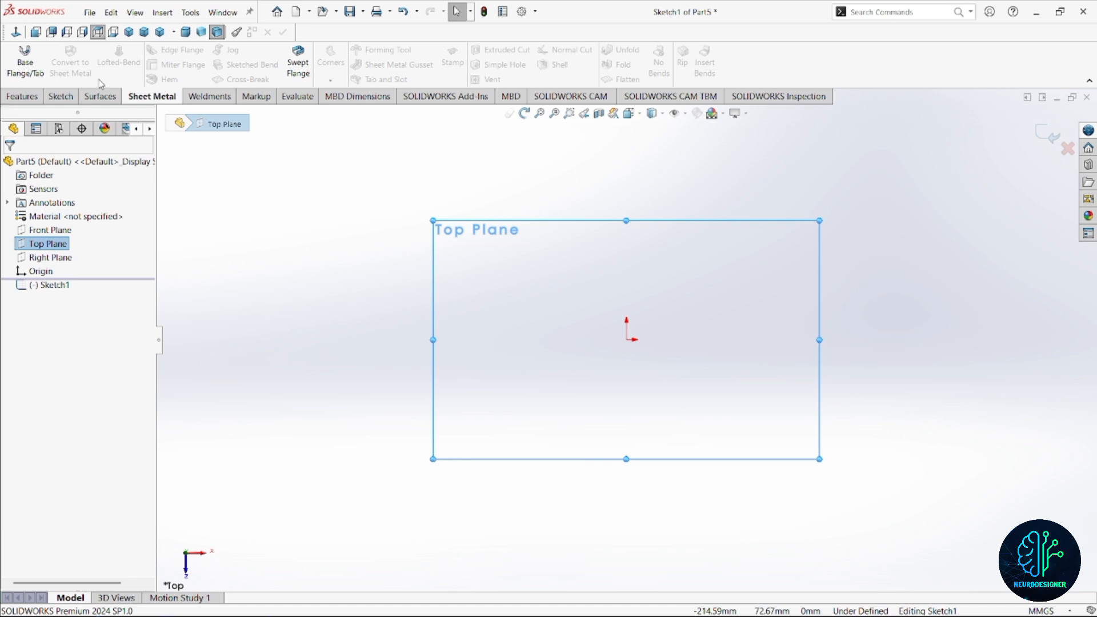
{"action": "left_click", "coordinate": [61, 96]}
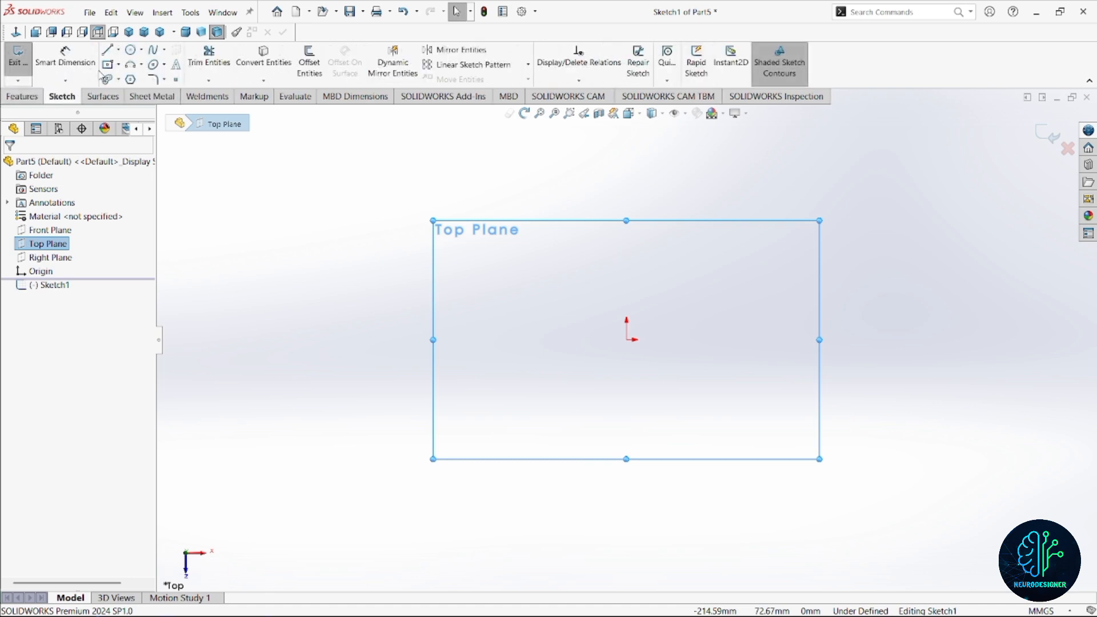
{"action": "left_click", "coordinate": [118, 64]}
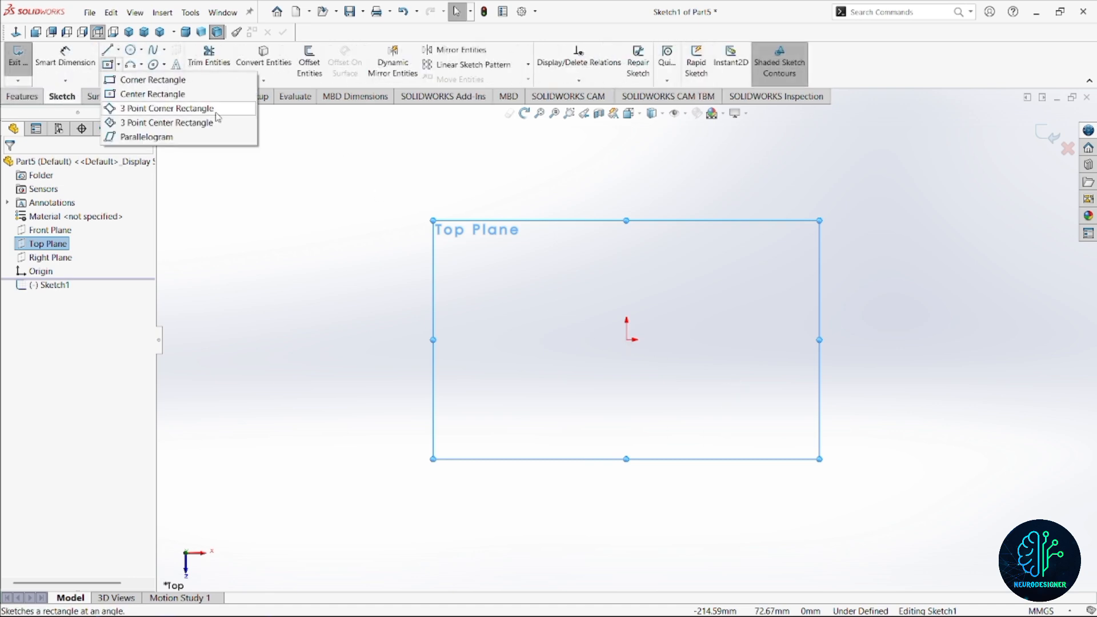
{"action": "left_click", "coordinate": [194, 94]}
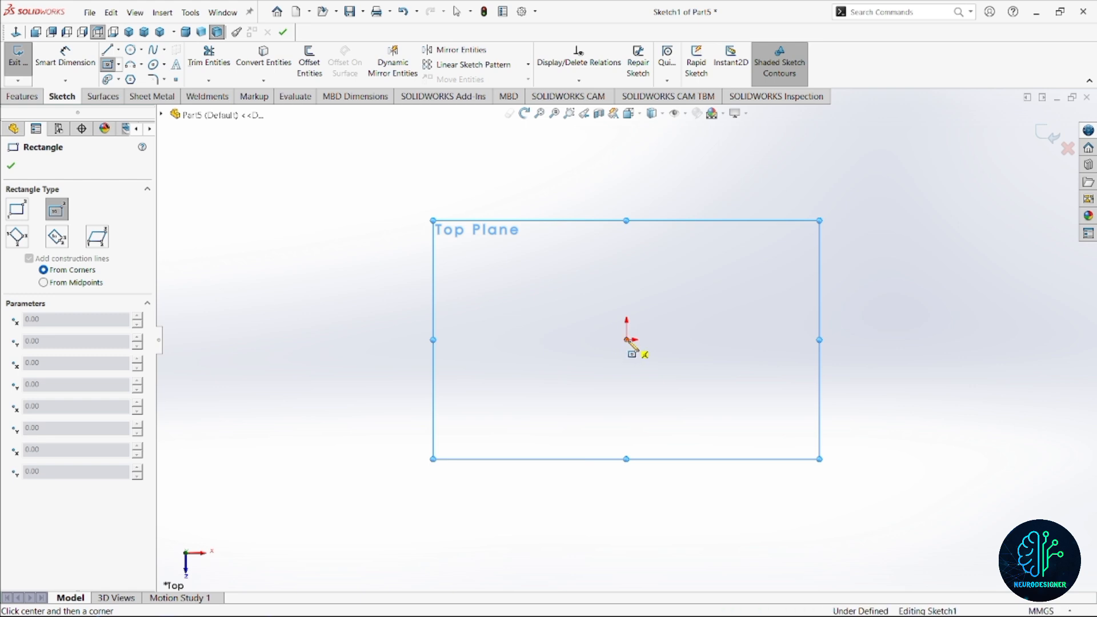
{"action": "left_click", "coordinate": [610, 342]}
{"action": "left_click", "coordinate": [752, 419]}
Step: Dimension the rectangle 150 mm wide and 100 mm high
{"action": "right_click_drag", "start_coordinate": [754, 429], "coordinate": [783, 336]}
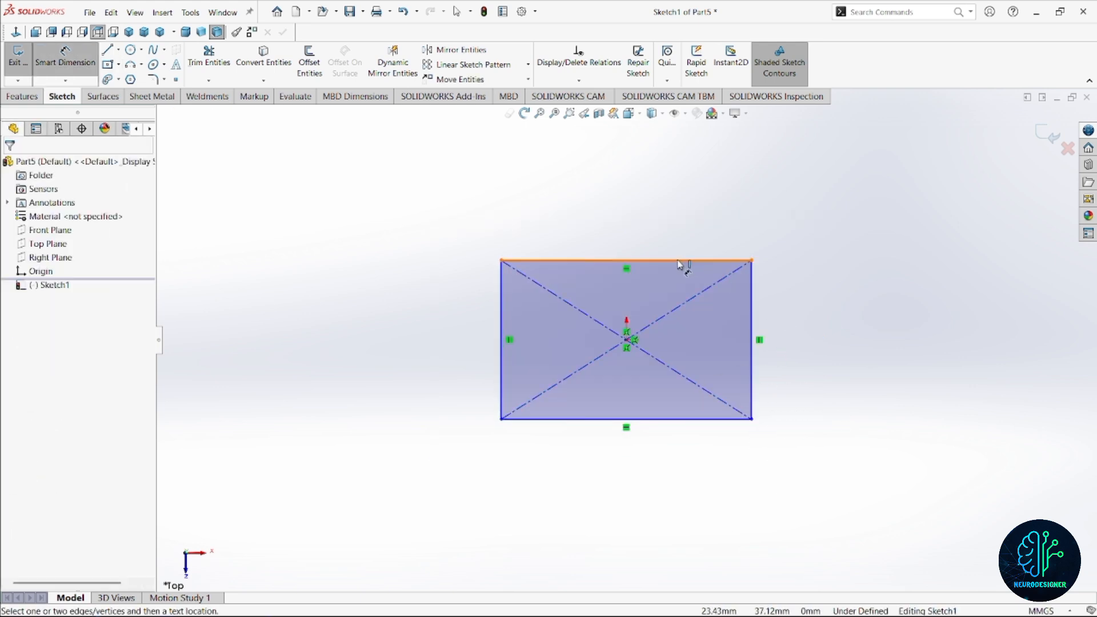
{"action": "left_click", "coordinate": [663, 260]}
{"action": "left_click", "coordinate": [665, 246]}
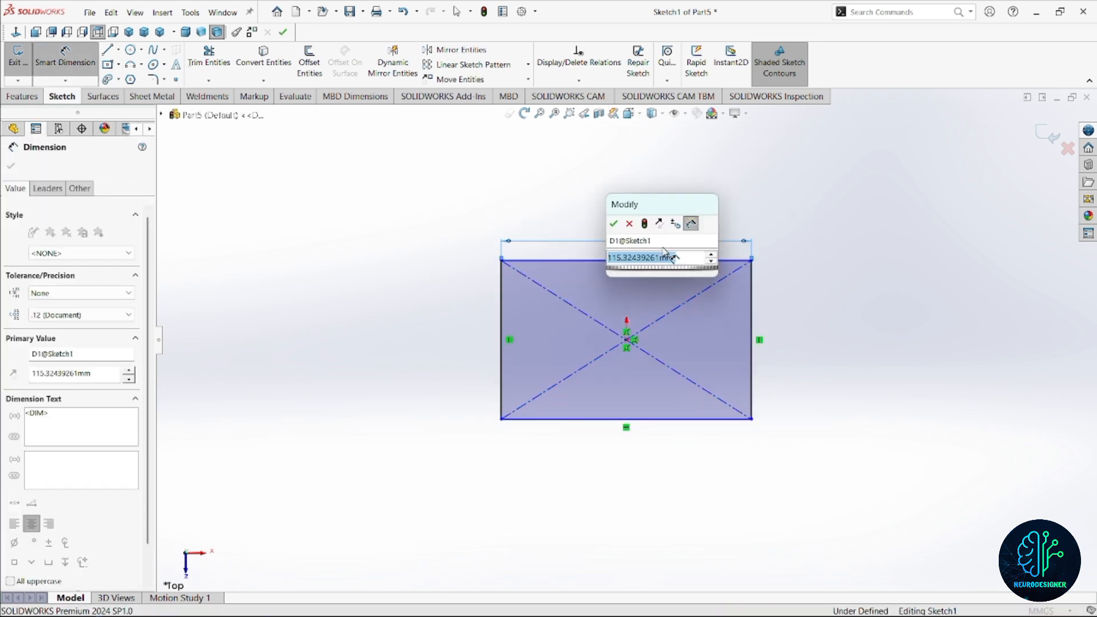
{"action": "type", "text": "150"}
{"action": "key", "text": "Return"}
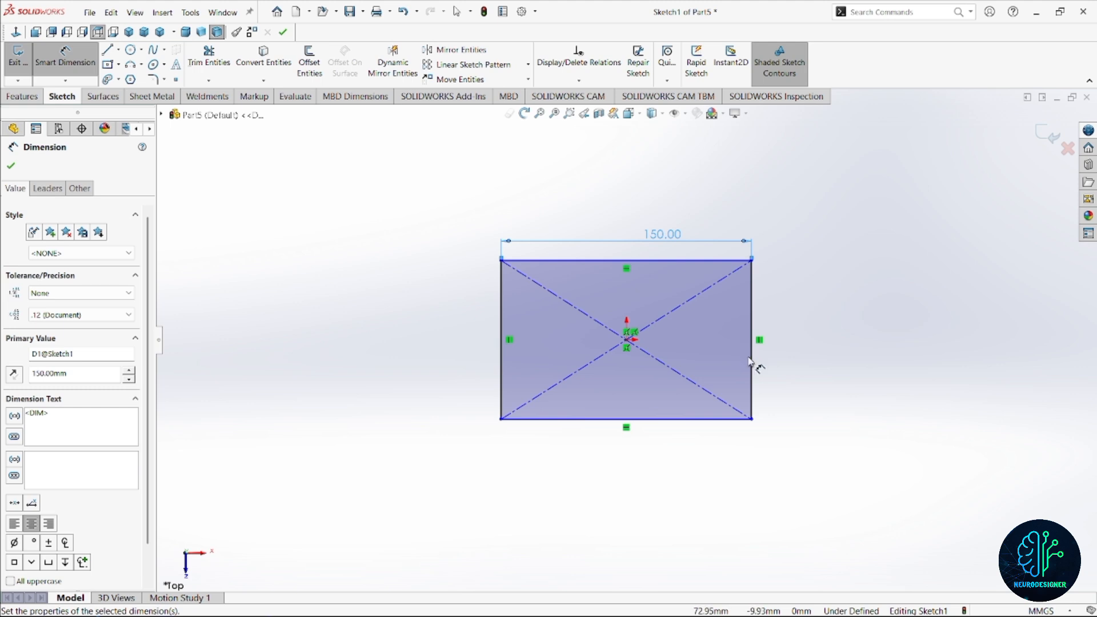
{"action": "left_click", "coordinate": [751, 361]}
{"action": "left_click", "coordinate": [791, 357]}
{"action": "key", "text": "Return"}
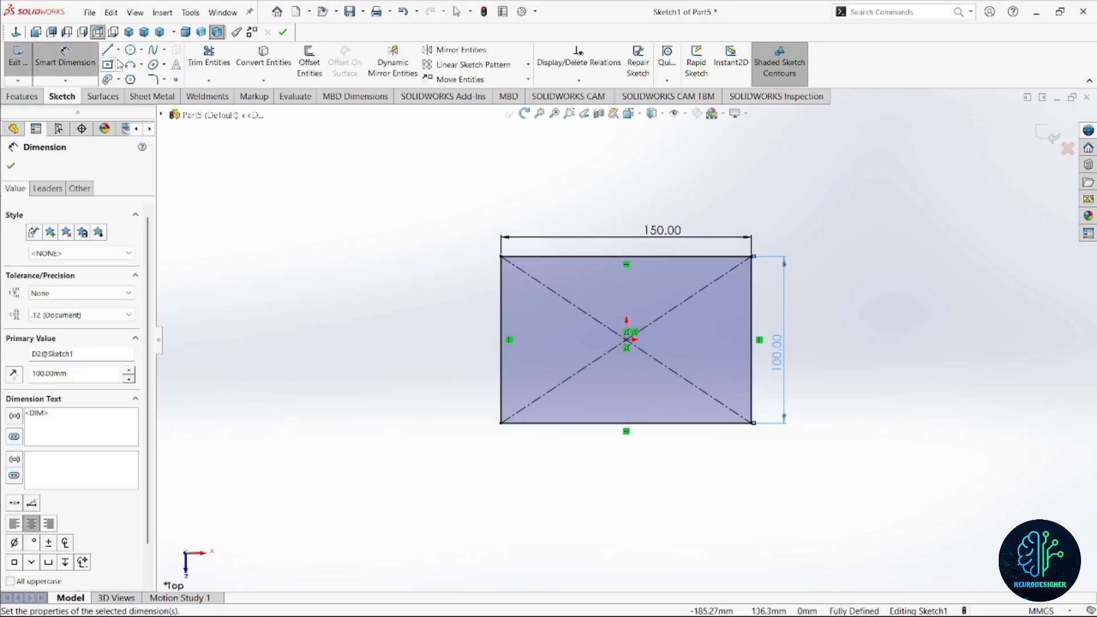
Step: Draw a vertical line about 84 mm long from the origin down past the rectangle's lower edge and make it construction geometry
{"action": "left_click", "coordinate": [110, 52]}
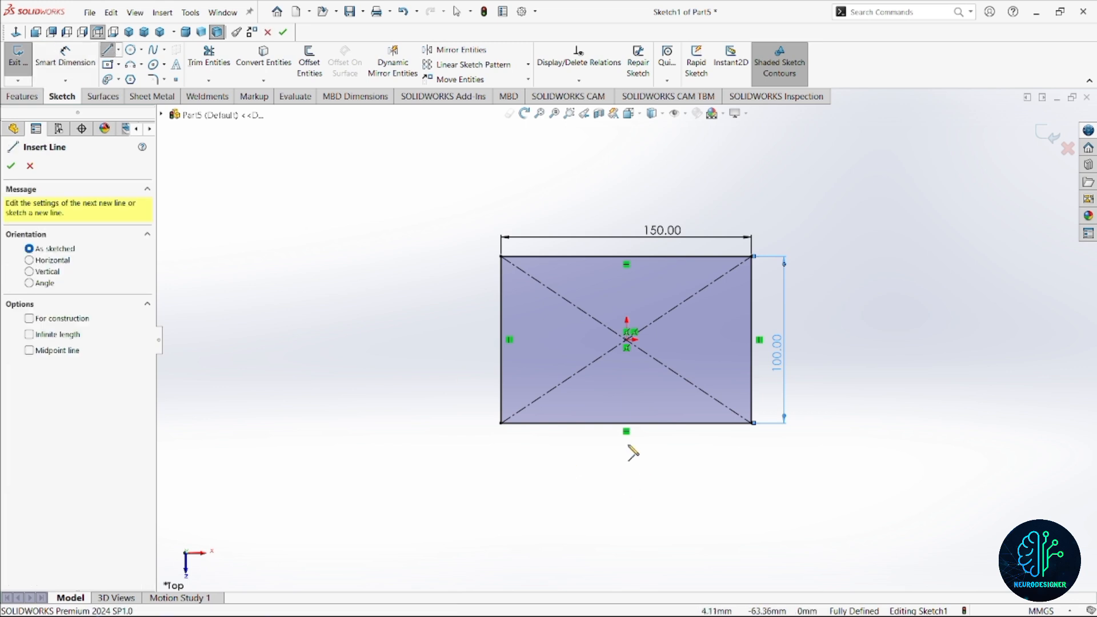
{"action": "left_click", "coordinate": [626, 340]}
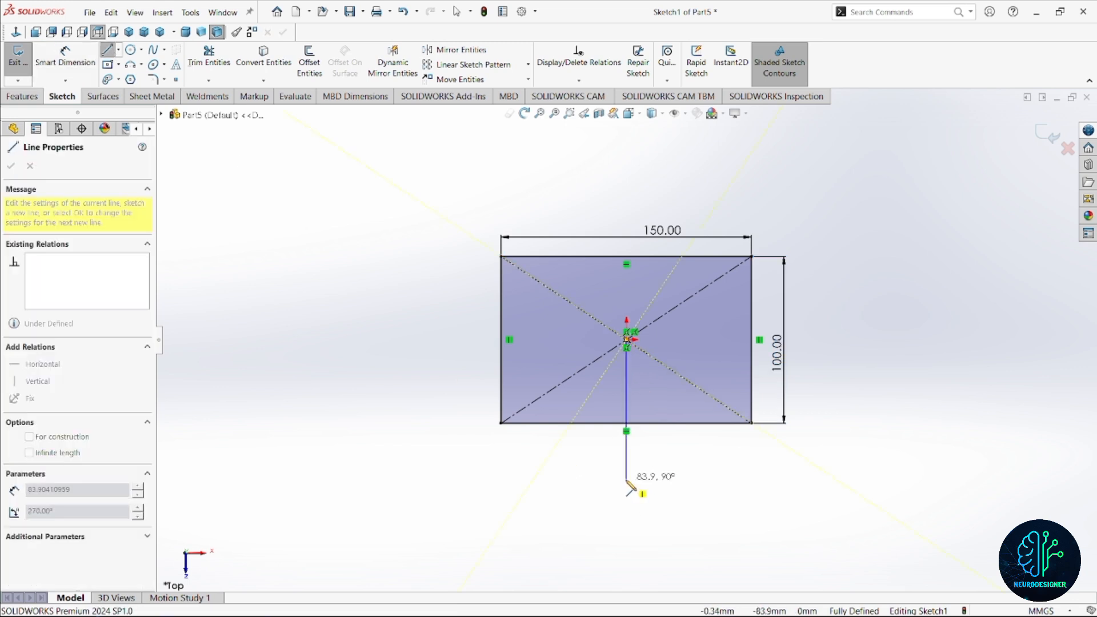
{"action": "key", "text": "Escape"}
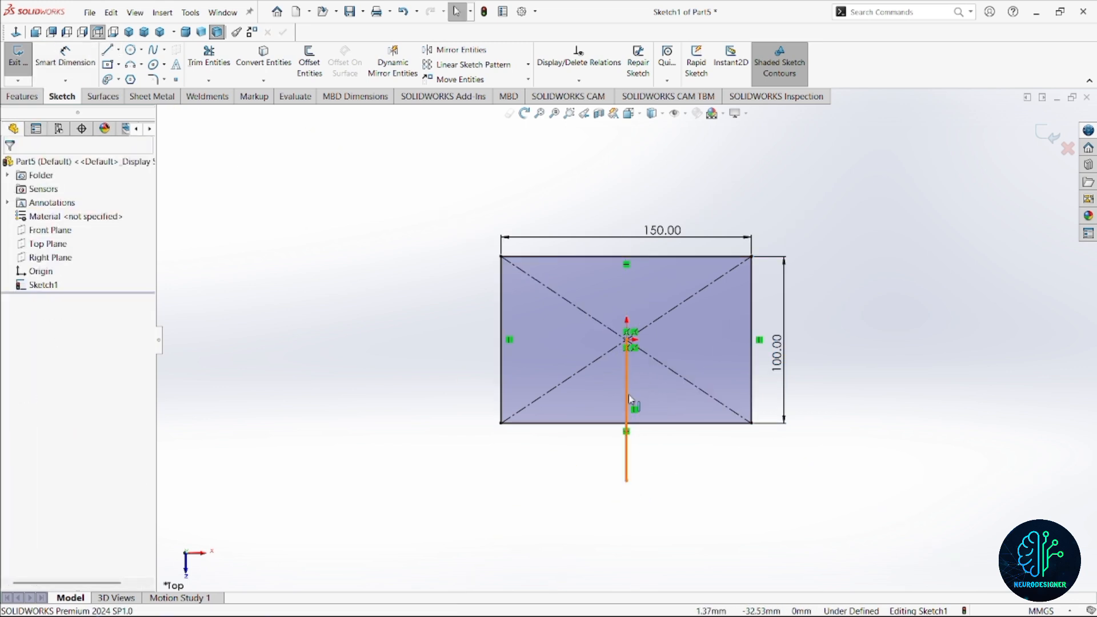
{"action": "left_click", "coordinate": [628, 396]}
{"action": "left_click", "coordinate": [679, 361]}
{"action": "left_click", "coordinate": [647, 380]}
{"action": "scroll", "coordinate": [646, 379], "scroll_direction": "down", "scroll_amount": 1}
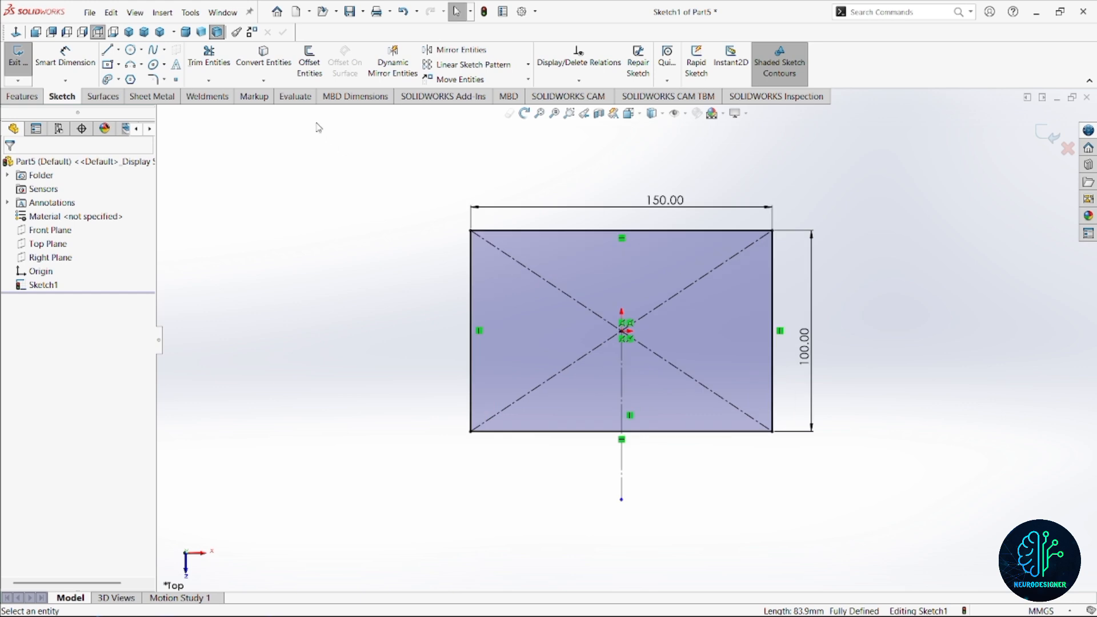
Step: Offset the vertical construction line by 0.5 mm in both directions
{"action": "left_click", "coordinate": [329, 90]}
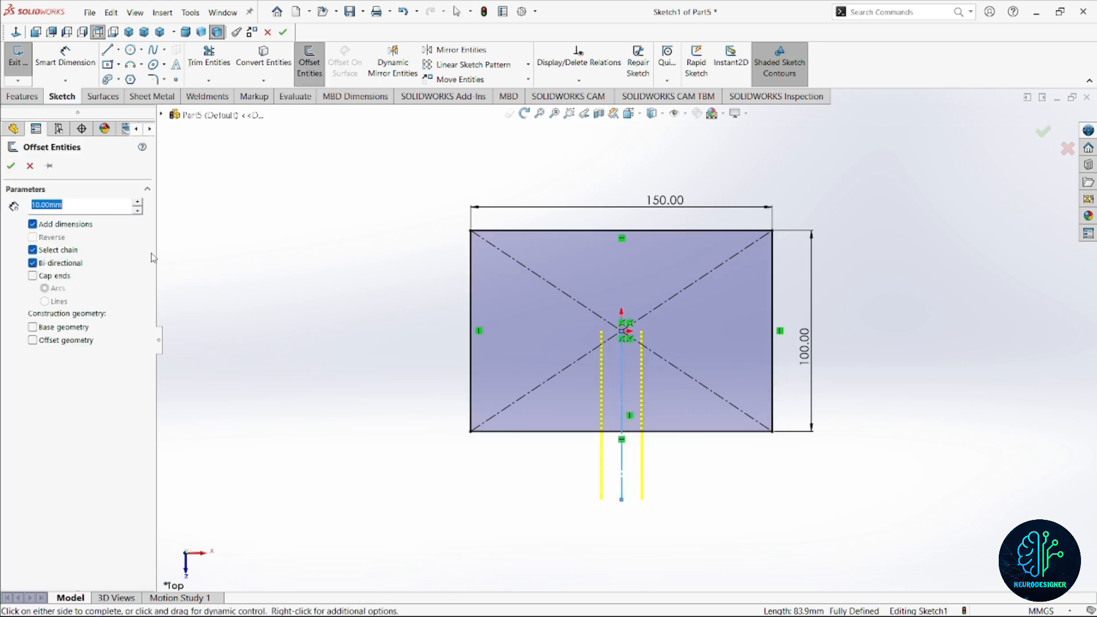
{"action": "type", "text": "0.5"}
{"action": "key", "text": "Return"}
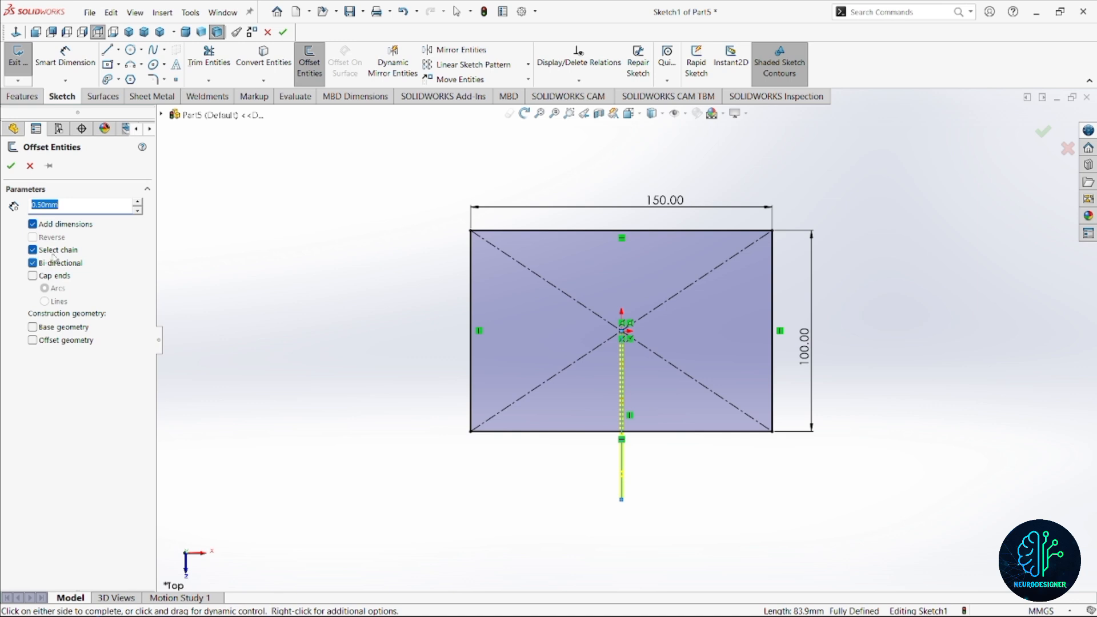
{"action": "left_click", "coordinate": [10, 167]}
Step: Convert the two offset lines beside the vertical centreline to construction geometry
{"action": "scroll", "coordinate": [660, 416], "scroll_direction": "down", "scroll_amount": 5}
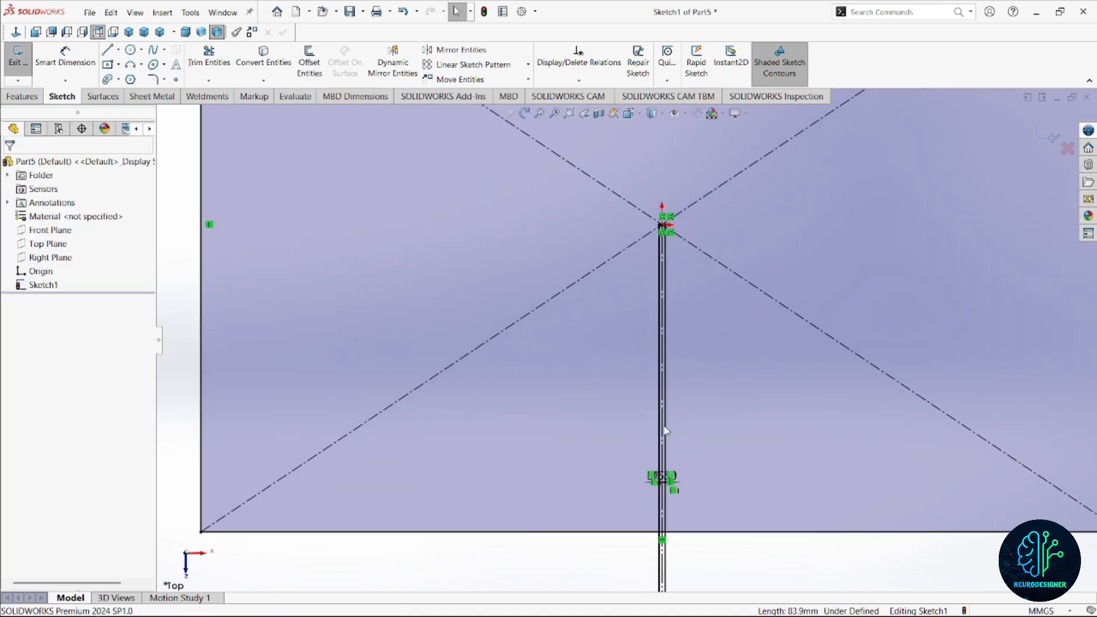
{"action": "left_click", "coordinate": [659, 416]}
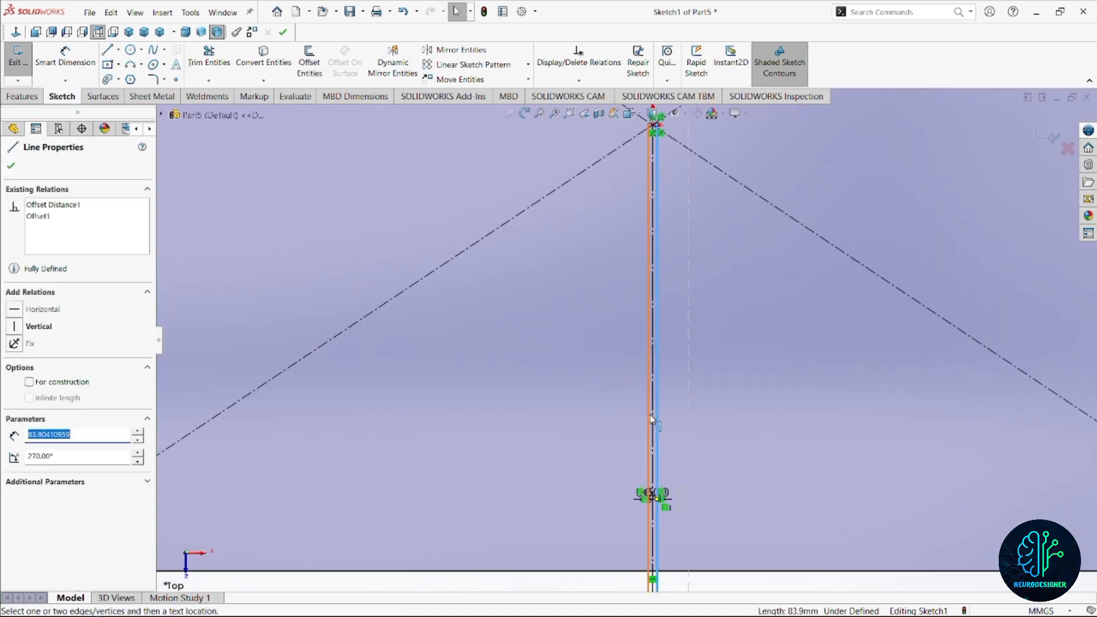
{"action": "left_click", "coordinate": [653, 417], "text": "ctrl"}
{"action": "left_click", "coordinate": [699, 381]}
Step: Trim away the part of the rectangle's lower edge between the two offset construction lines
{"action": "scroll", "coordinate": [680, 367], "scroll_direction": "down", "scroll_amount": 3}
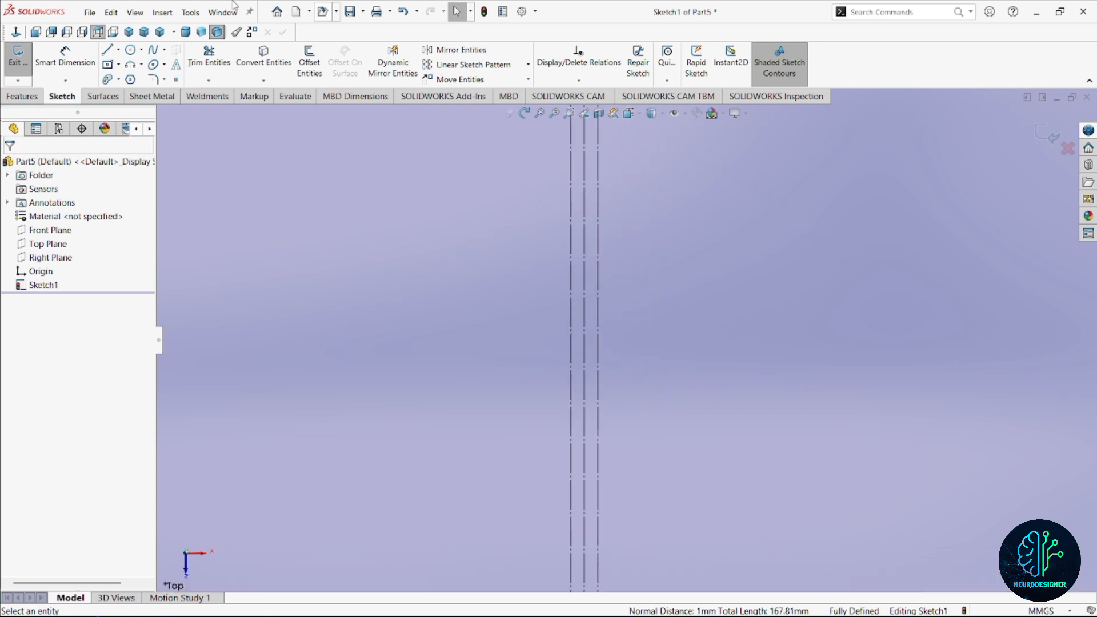
{"action": "left_click", "coordinate": [191, 62]}
{"action": "scroll", "coordinate": [679, 495], "scroll_direction": "up", "scroll_amount": 2}
{"action": "scroll", "coordinate": [395, 457], "scroll_direction": "down", "scroll_amount": 3}
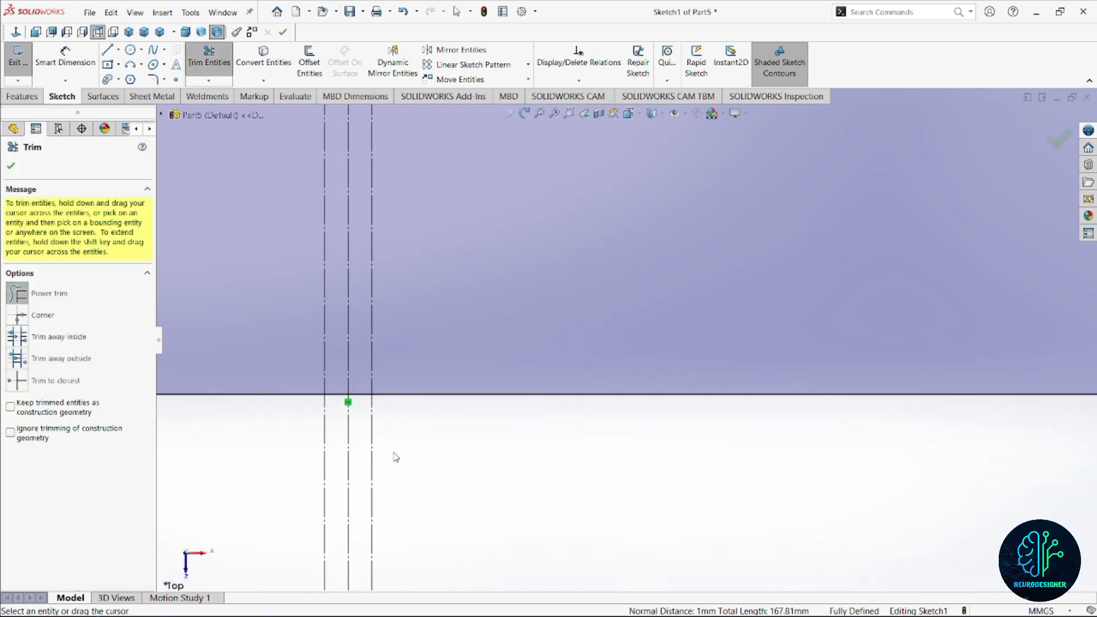
{"action": "scroll", "coordinate": [343, 372], "scroll_direction": "down", "scroll_amount": 2}
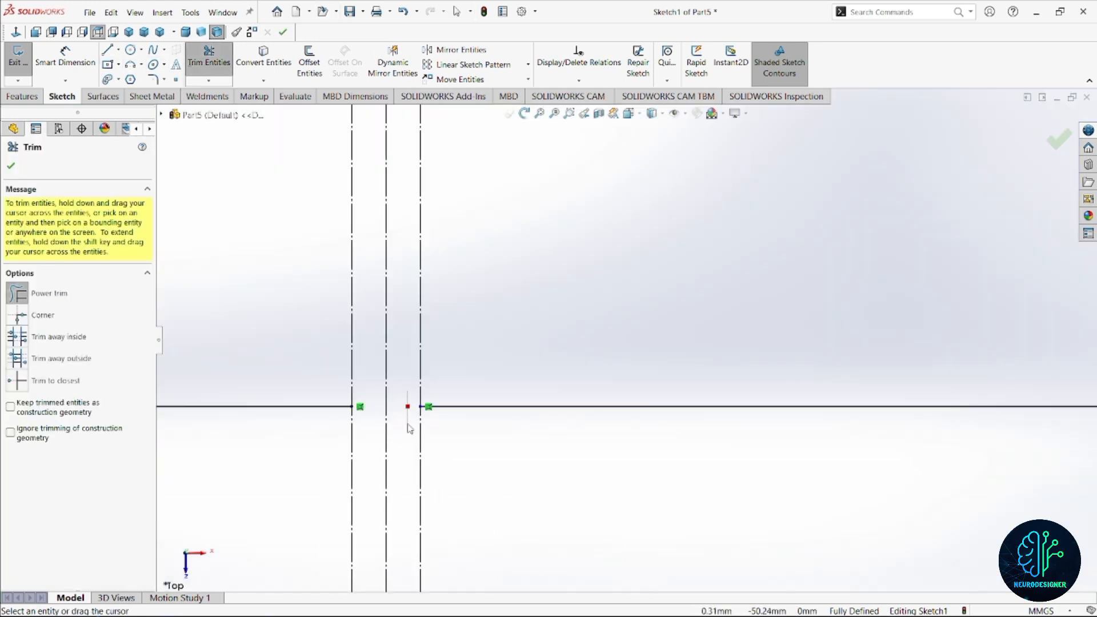
{"action": "left_click_drag", "start_coordinate": [409, 428], "coordinate": [410, 436]}
{"action": "scroll", "coordinate": [511, 346], "scroll_direction": "up", "scroll_amount": 10}
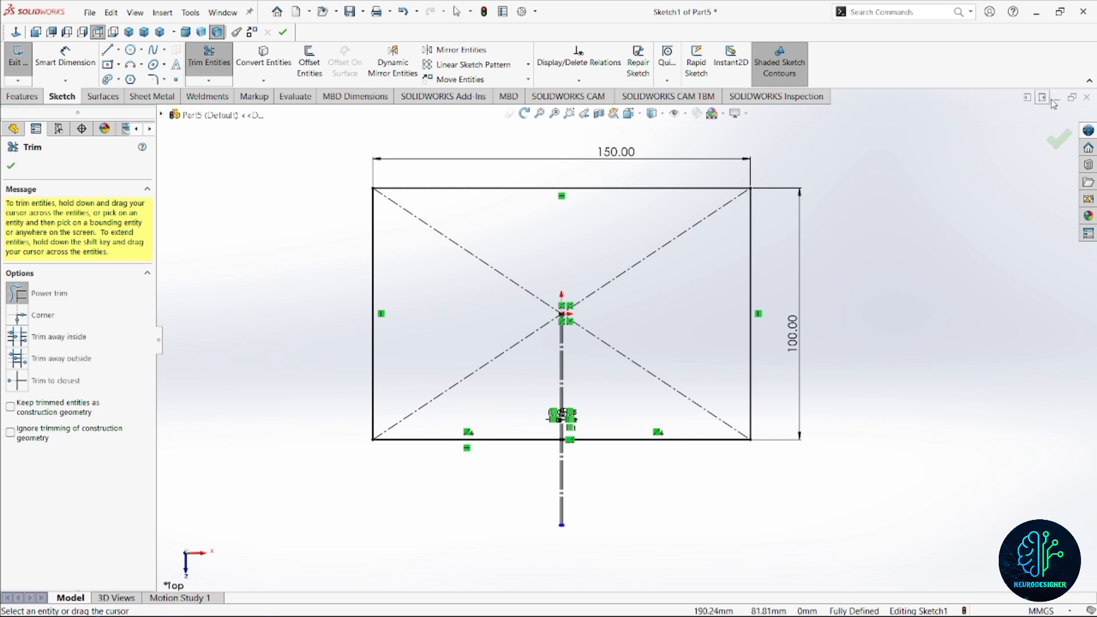
{"action": "left_click", "coordinate": [1058, 139]}
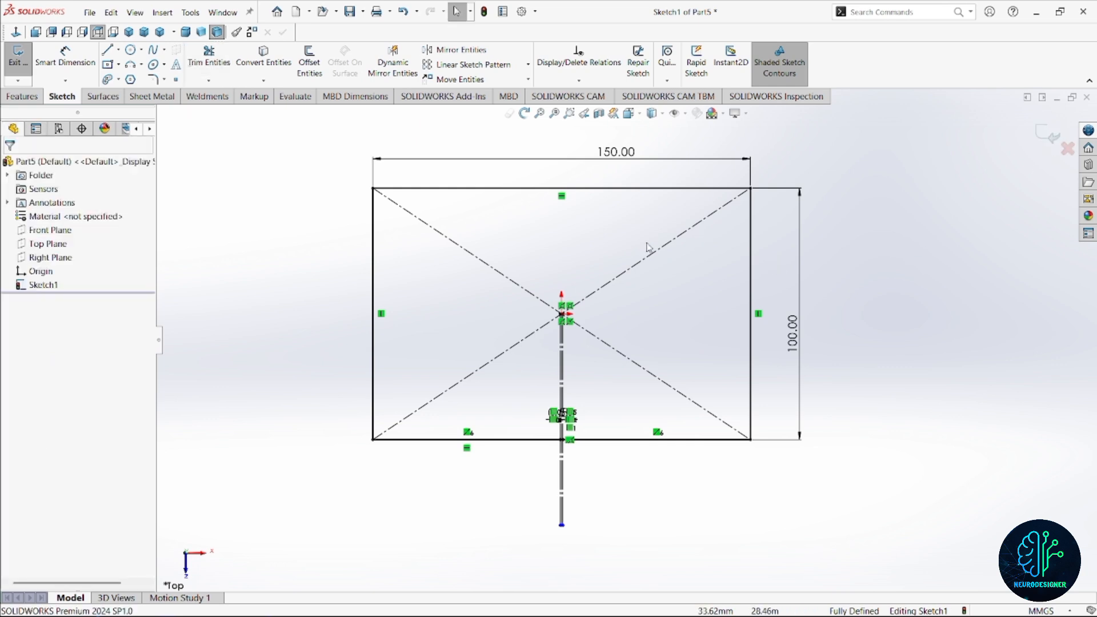
Step: Round all four rectangle corners with 10 mm sketch fillets and exit the sketch
{"action": "left_click", "coordinate": [153, 81]}
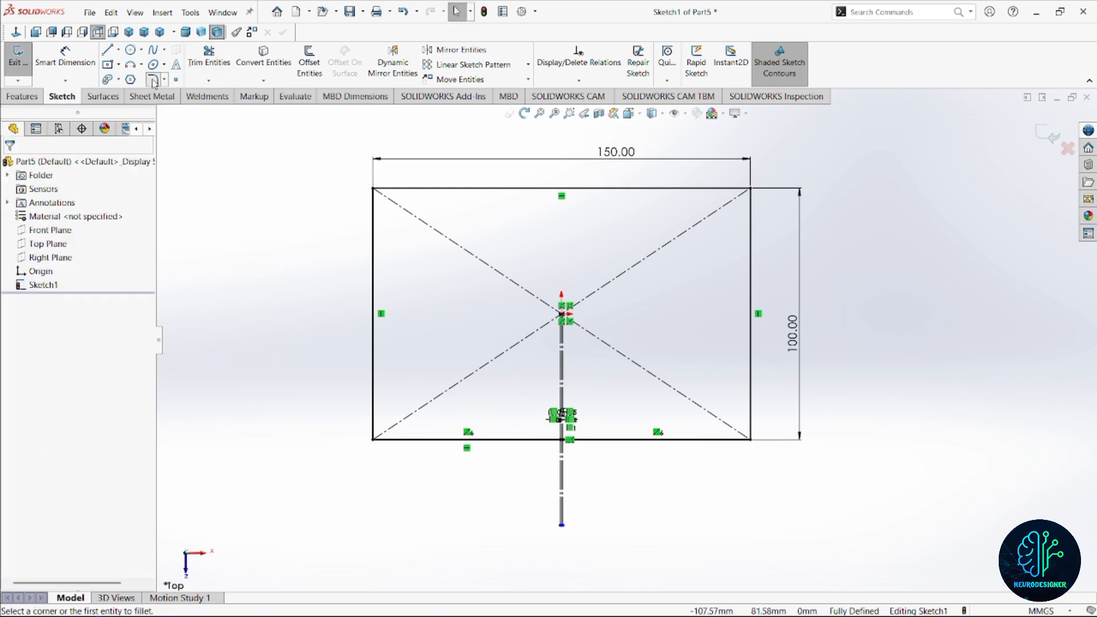
{"action": "left_click", "coordinate": [375, 191]}
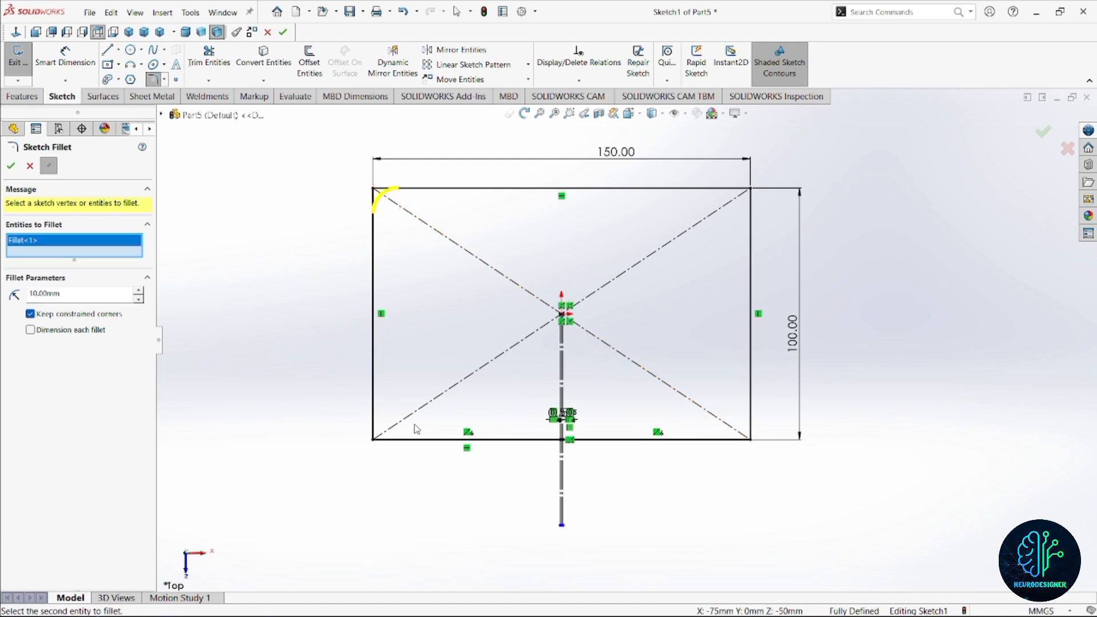
{"action": "left_click", "coordinate": [376, 441]}
{"action": "left_click", "coordinate": [752, 442]}
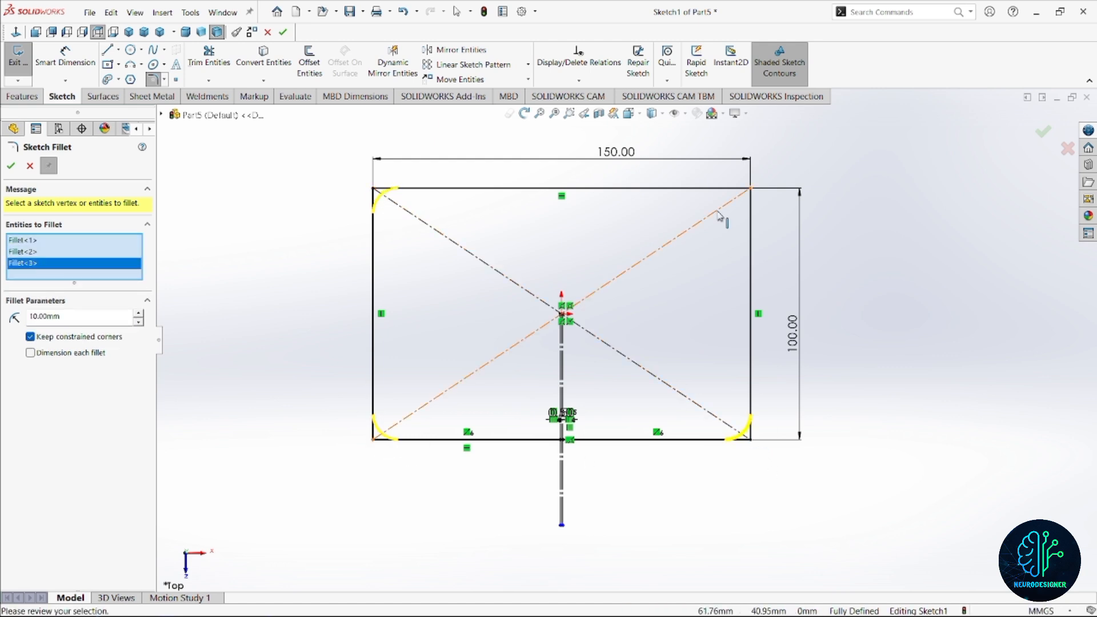
{"action": "left_click", "coordinate": [752, 190]}
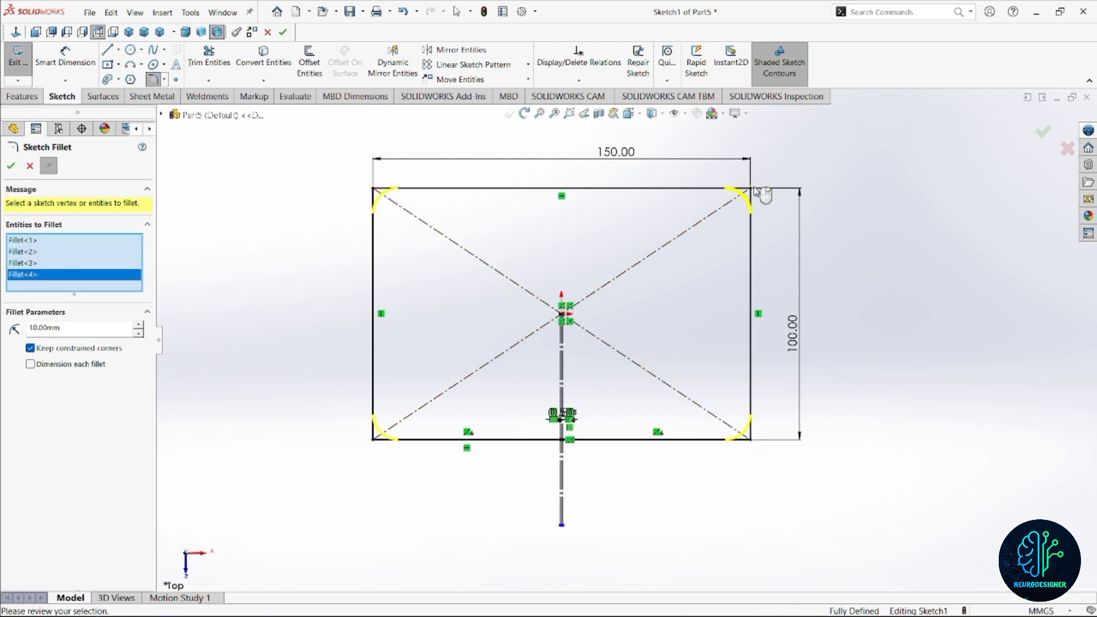
{"action": "left_click", "coordinate": [6, 168]}
{"action": "scroll", "coordinate": [628, 280], "scroll_direction": "up", "scroll_amount": 3}
{"action": "scroll", "coordinate": [624, 316], "scroll_direction": "down", "scroll_amount": 3}
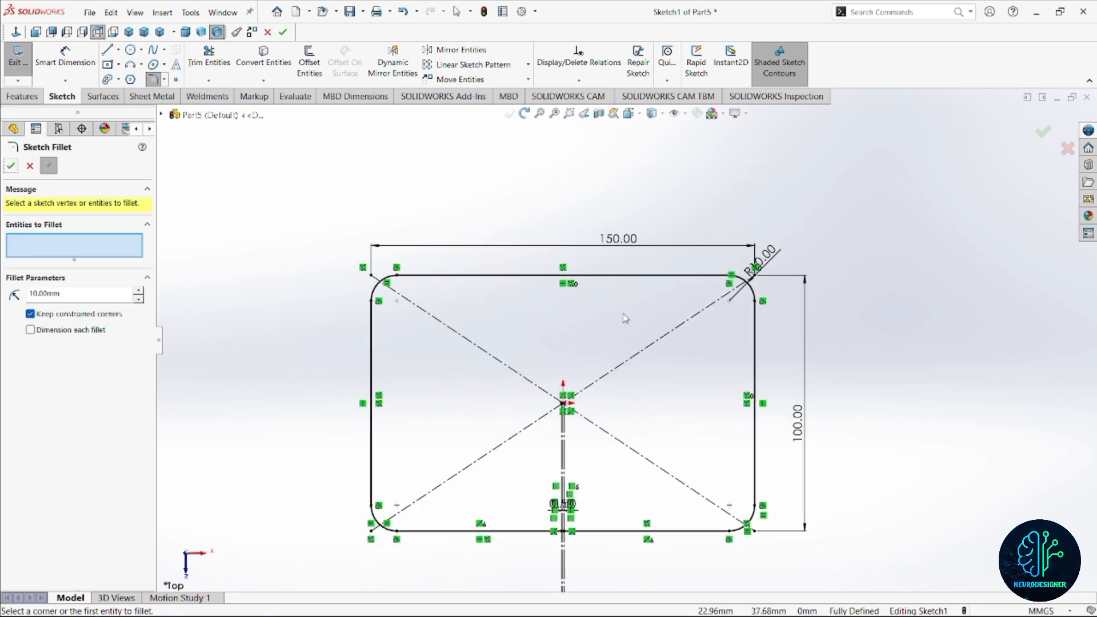
{"action": "left_click", "coordinate": [1044, 132]}
{"action": "scroll", "coordinate": [1048, 135], "scroll_direction": "up", "scroll_amount": 3}
{"action": "left_click", "coordinate": [1046, 134]}
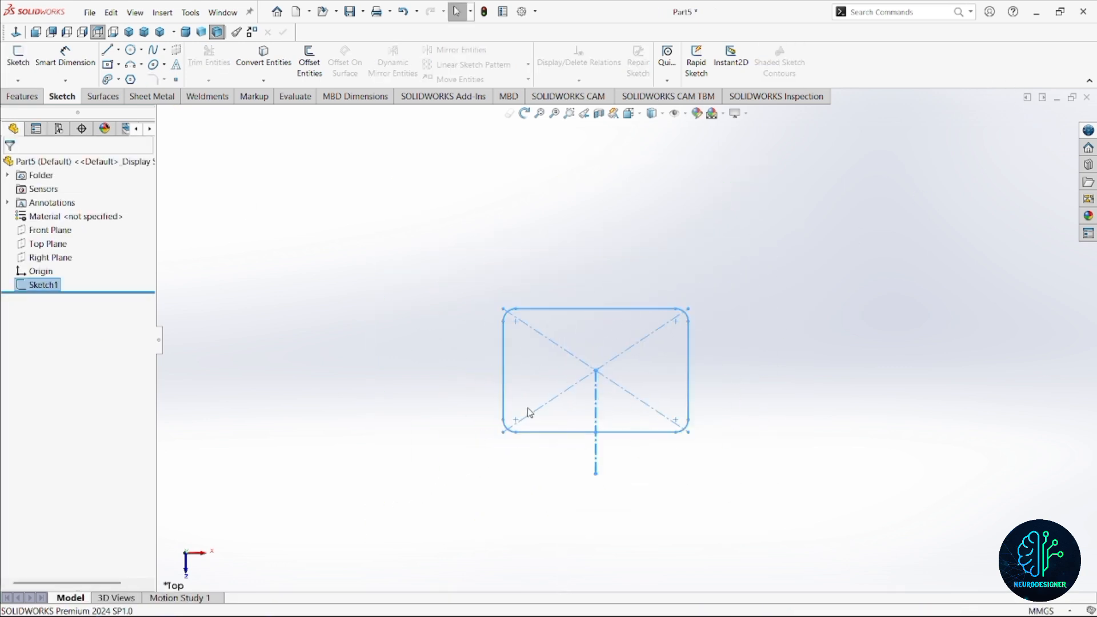
Step: Create a reference plane offset 50 mm above the Top Plane
{"action": "scroll", "coordinate": [529, 413], "scroll_direction": "down", "scroll_amount": 3}
{"action": "mouse_move", "coordinate": [640, 199]}
{"action": "middle_mouse_down"}
{"action": "mouse_move", "coordinate": [561, 291]}
{"action": "mouse_move", "coordinate": [605, 291]}
{"action": "mouse_move", "coordinate": [588, 289]}
{"action": "middle_mouse_up"}
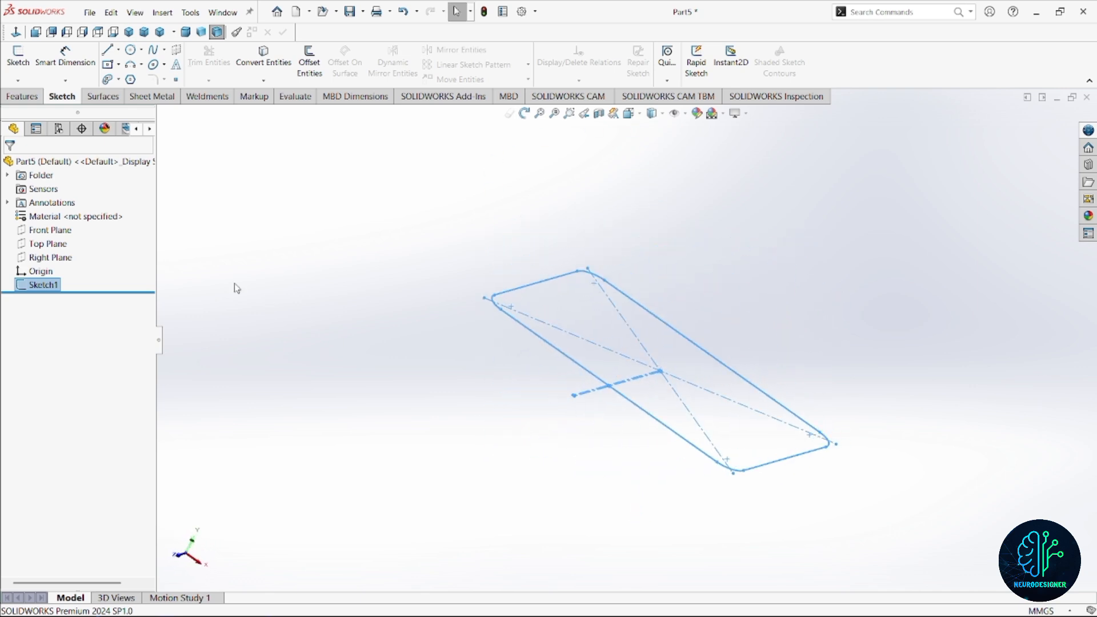
{"action": "left_click", "coordinate": [50, 246]}
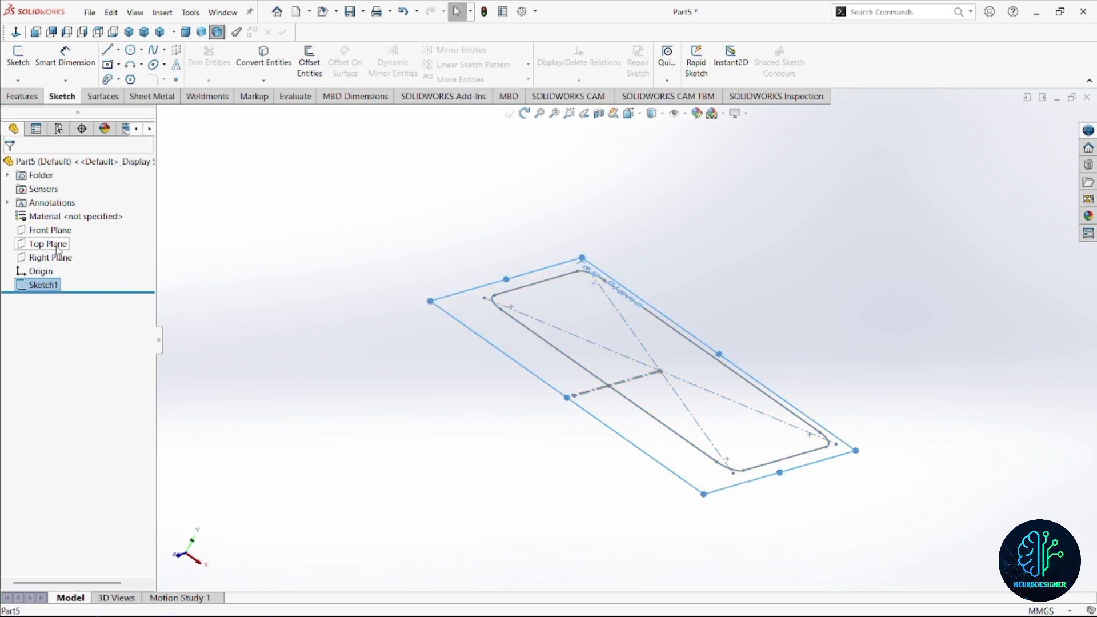
{"action": "left_click", "coordinate": [22, 95]}
{"action": "left_click", "coordinate": [622, 80]}
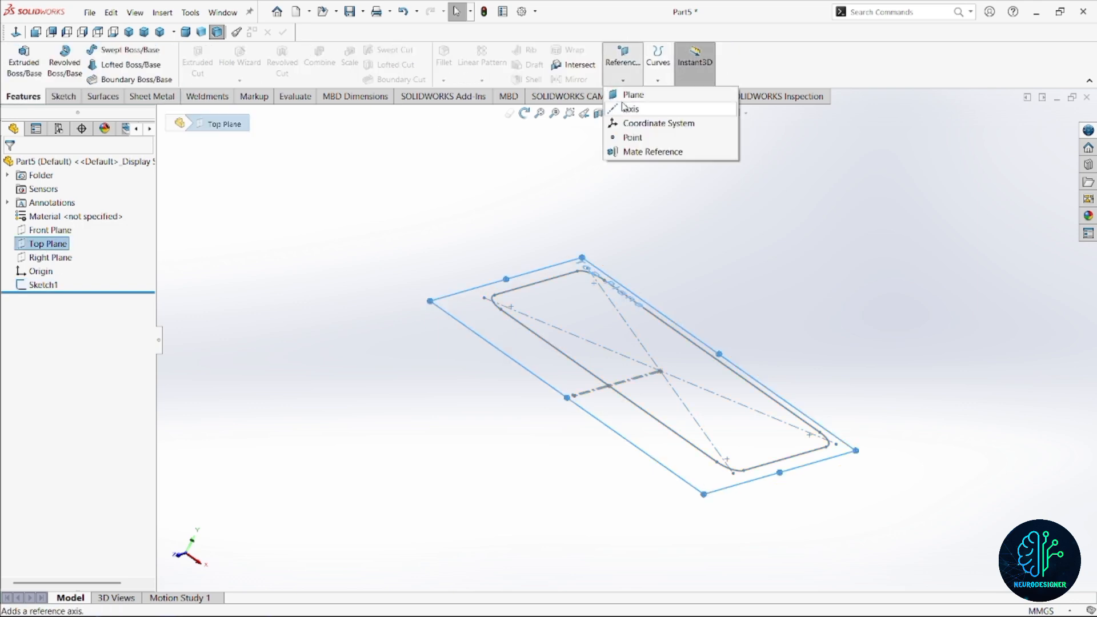
{"action": "left_click", "coordinate": [631, 95]}
{"action": "key", "text": "Return"}
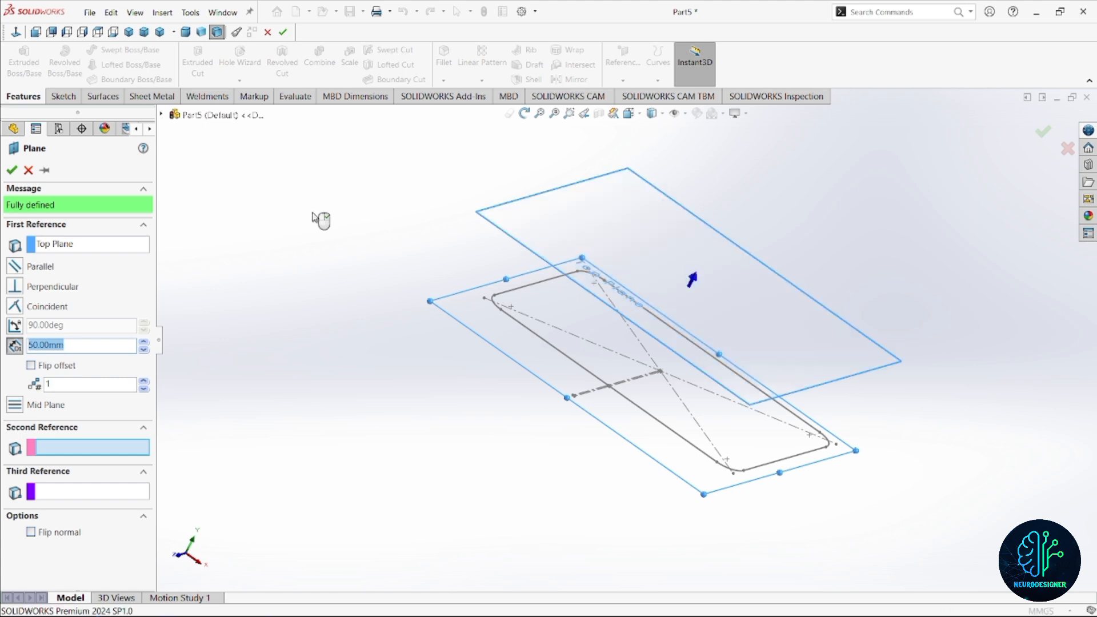
Step: Start a sketch on the new offset plane and draw a circle of about 26.5 mm radius centred on the origin
{"action": "mouse_move", "coordinate": [415, 274]}
{"action": "middle_mouse_down"}
{"action": "mouse_move", "coordinate": [754, 352]}
{"action": "mouse_move", "coordinate": [857, 303]}
{"action": "mouse_move", "coordinate": [769, 358]}
{"action": "middle_mouse_up"}
{"action": "left_click", "coordinate": [756, 324]}
{"action": "left_click", "coordinate": [787, 278]}
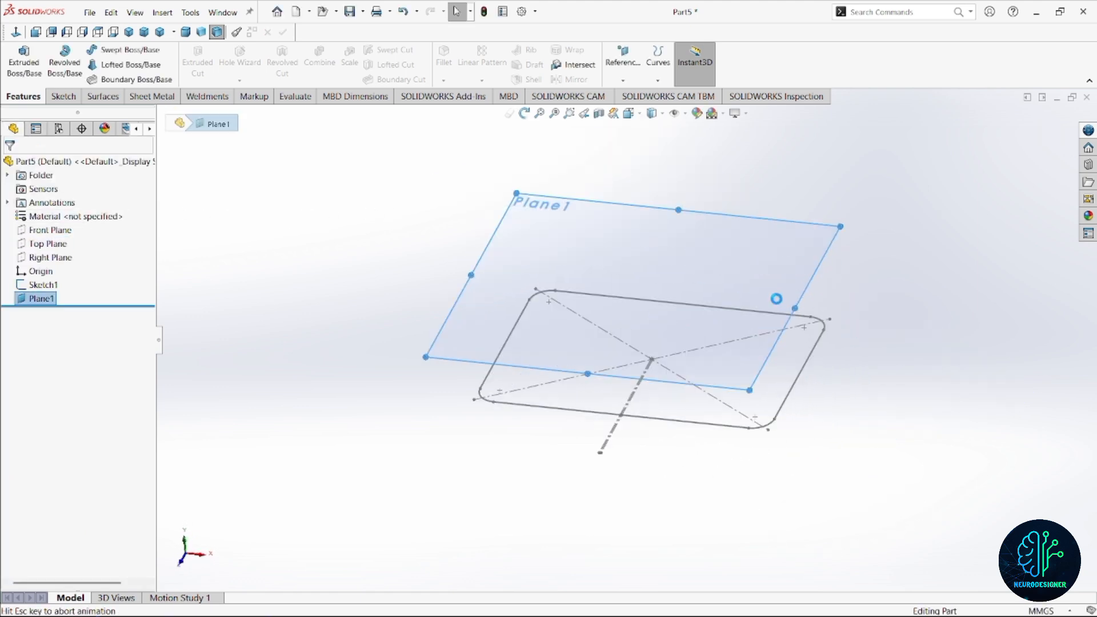
{"action": "right_click_drag", "start_coordinate": [727, 323], "coordinate": [823, 321]}
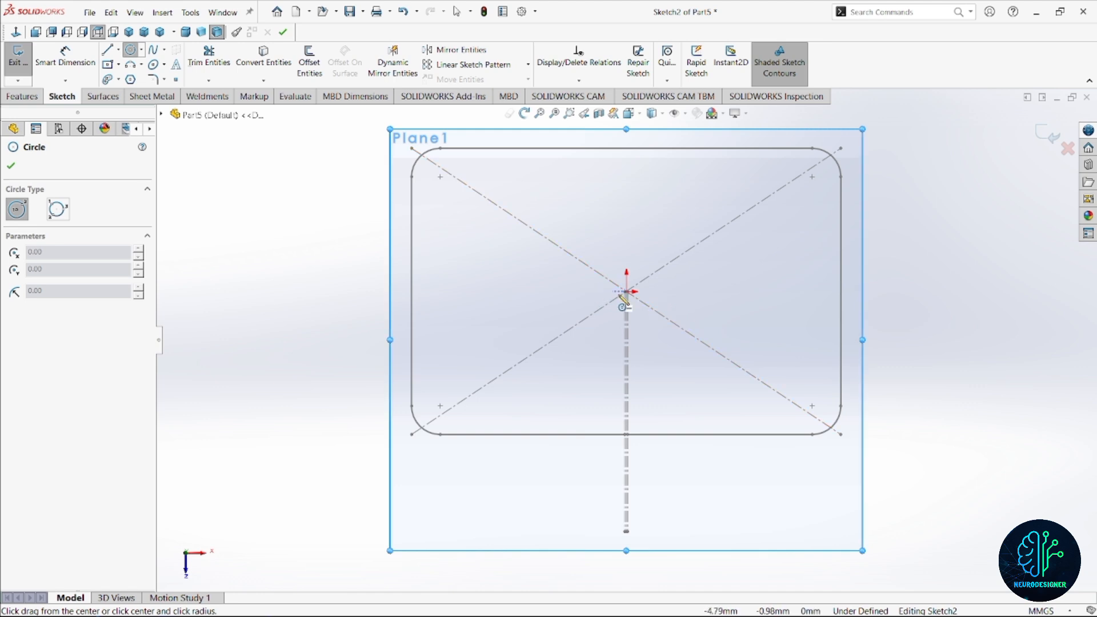
{"action": "left_click", "coordinate": [627, 292]}
{"action": "left_click", "coordinate": [704, 295]}
Step: Dimension the circle's diameter as 50 mm
{"action": "right_click_drag", "start_coordinate": [711, 301], "coordinate": [760, 225]}
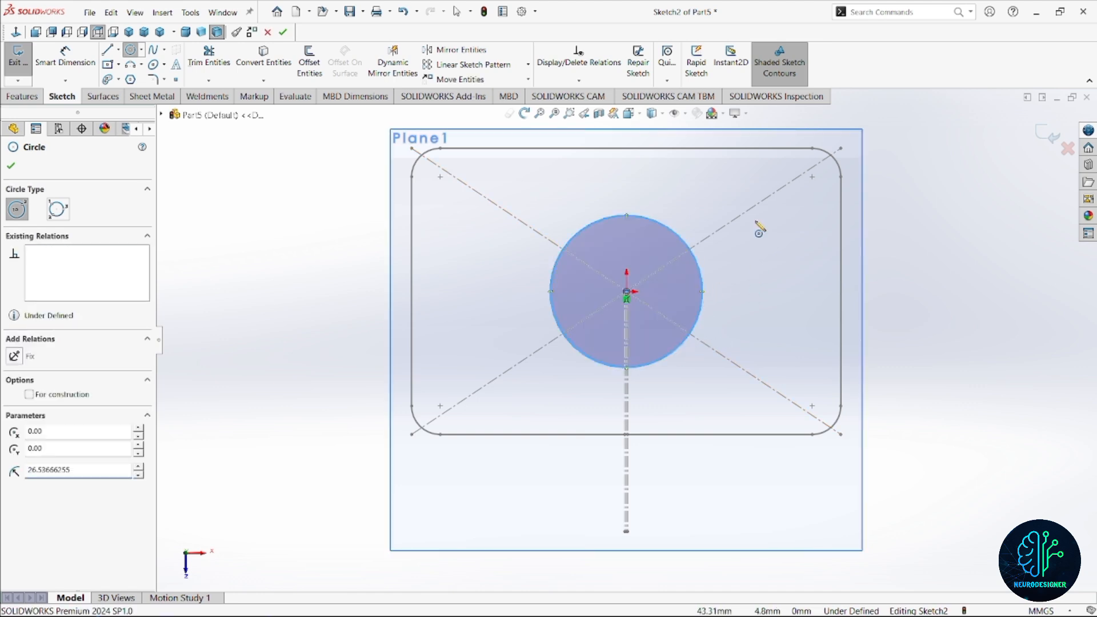
{"action": "left_click", "coordinate": [703, 292]}
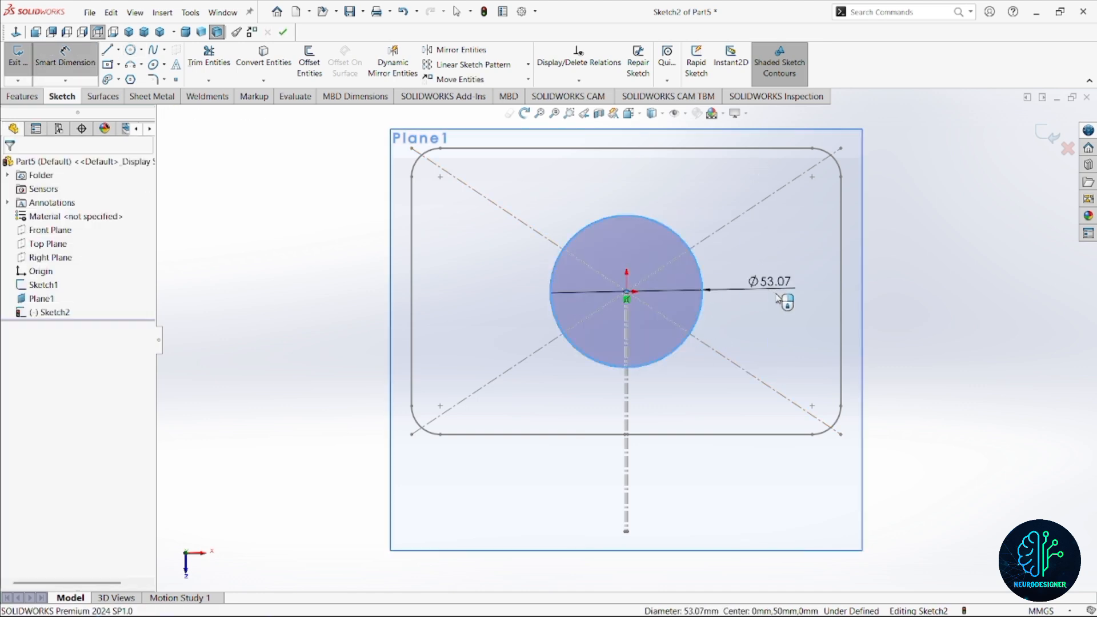
{"action": "left_click", "coordinate": [780, 302]}
{"action": "type", "text": "500"}
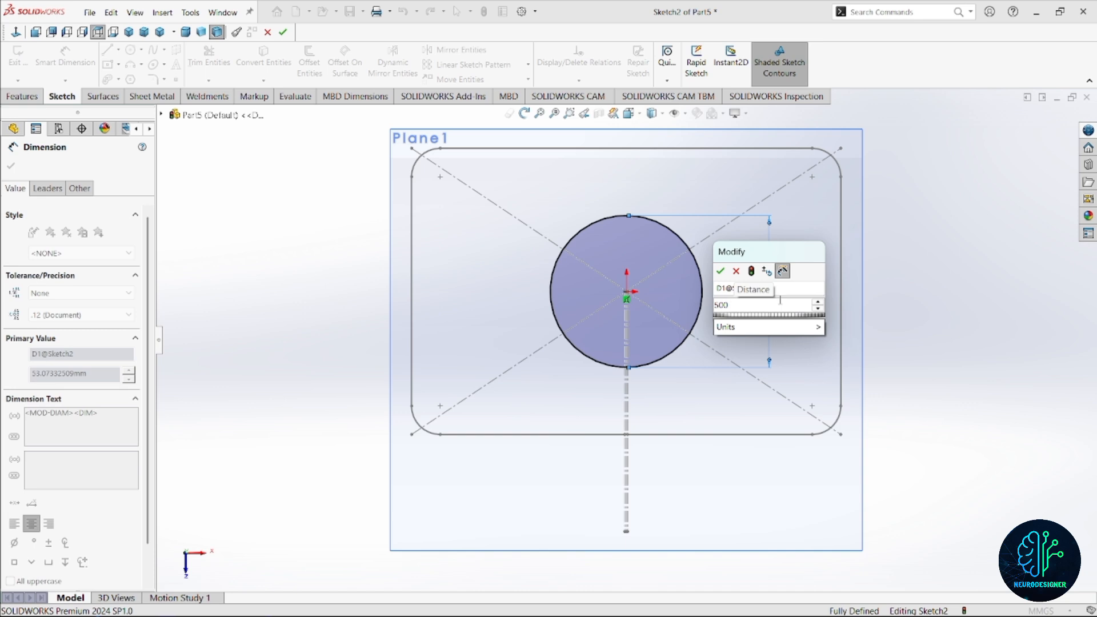
{"action": "key", "text": "Return"}
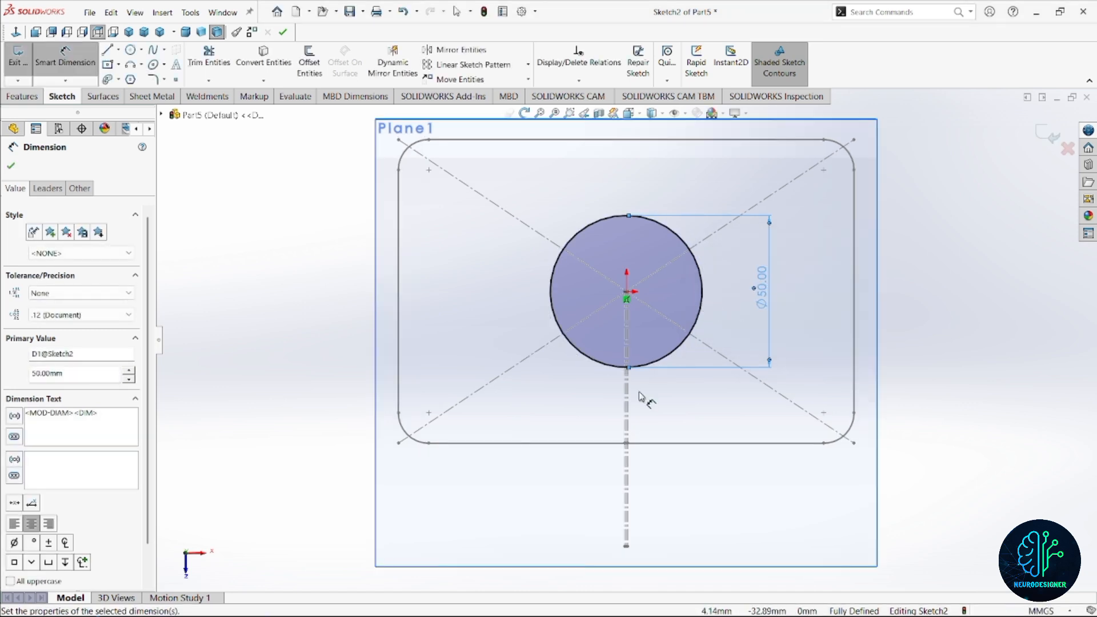
{"action": "key", "text": "Escape"}
Step: Convert the two outer offset lines of the rectangle sketch into the circle sketch and make them construction geometry
{"action": "scroll", "coordinate": [639, 399], "scroll_direction": "down", "scroll_amount": 5}
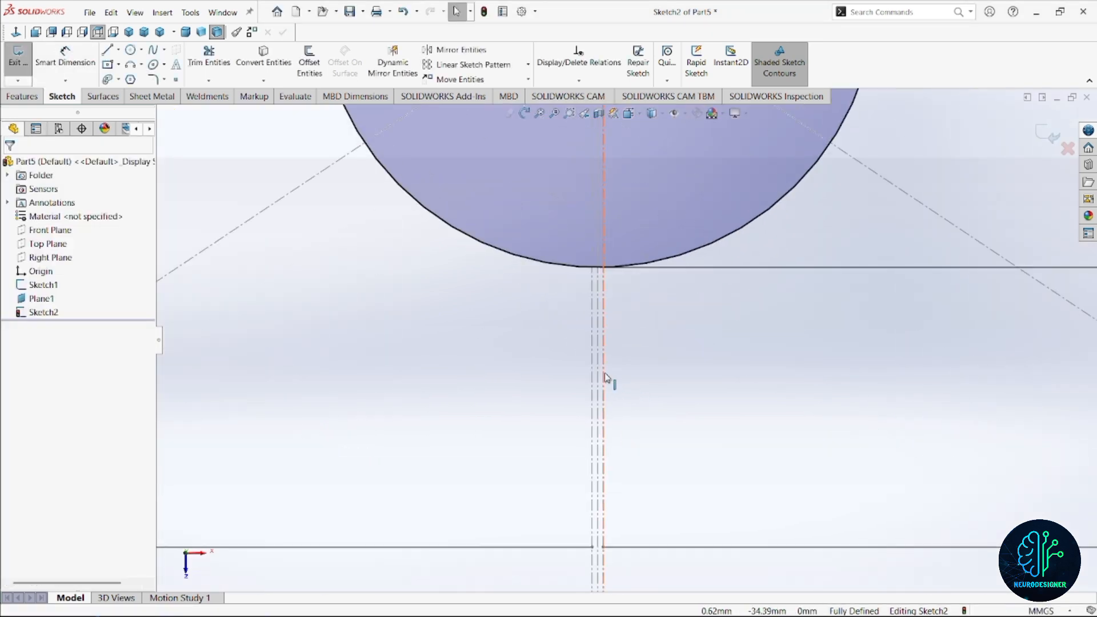
{"action": "left_click", "coordinate": [593, 371], "text": "ctrl"}
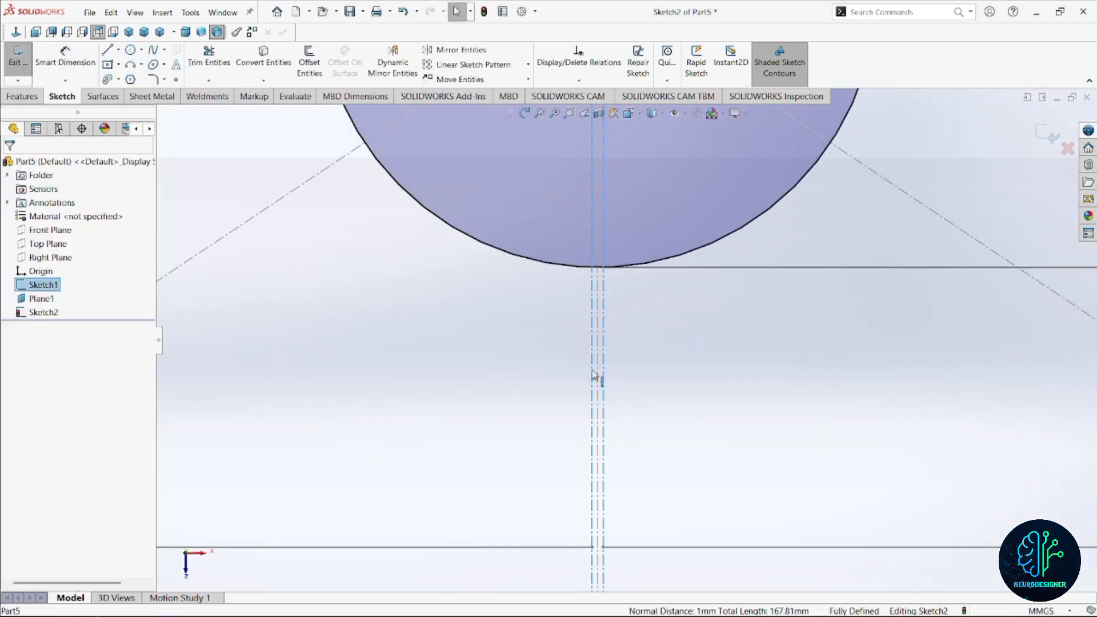
{"action": "left_click", "coordinate": [265, 62]}
{"action": "scroll", "coordinate": [640, 260], "scroll_direction": "down", "scroll_amount": 1}
{"action": "left_click", "coordinate": [597, 257]}
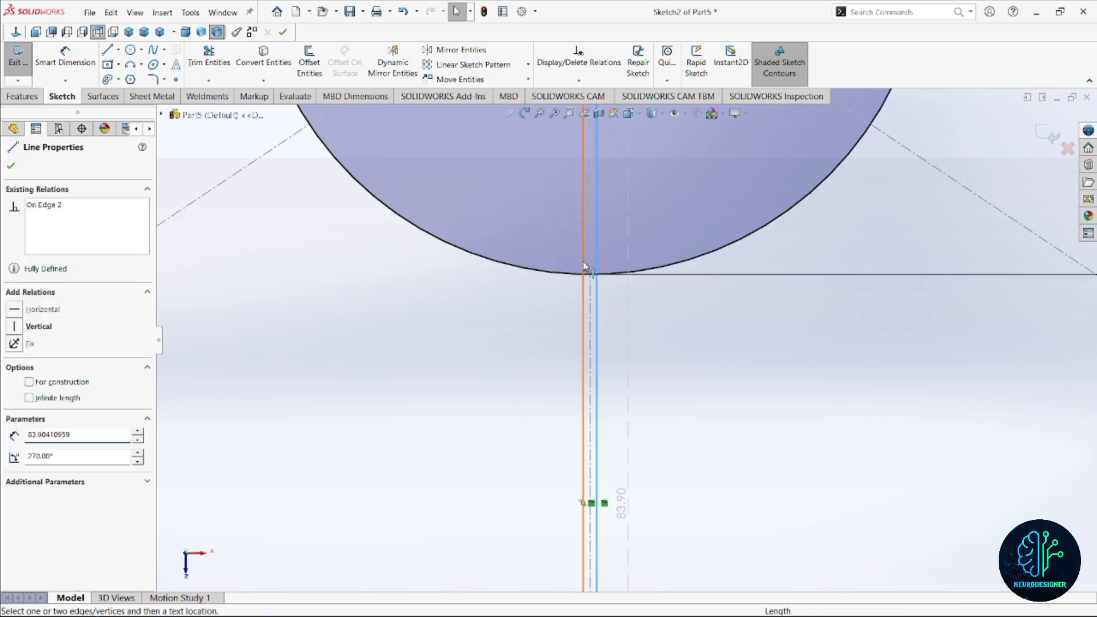
{"action": "left_click", "coordinate": [583, 260], "text": "ctrl"}
{"action": "left_click", "coordinate": [634, 227]}
{"action": "scroll", "coordinate": [621, 266], "scroll_direction": "down", "scroll_amount": 1}
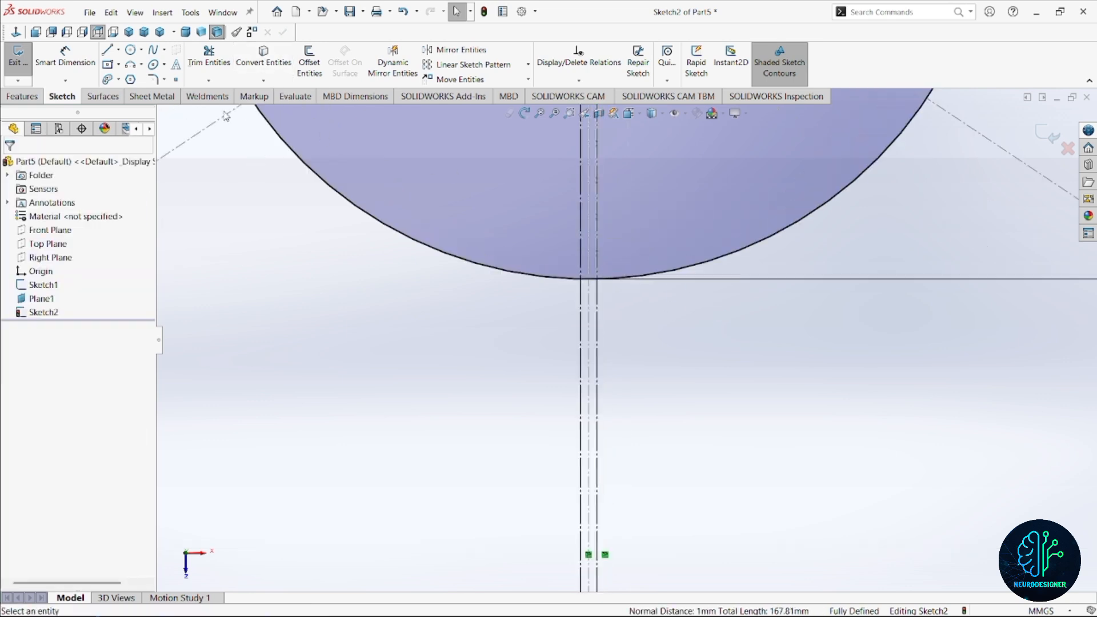
Step: Trim away the lower part of the circle between the two converted construction lines
{"action": "left_click", "coordinate": [209, 57]}
{"action": "scroll", "coordinate": [609, 273], "scroll_direction": "down", "scroll_amount": 3}
{"action": "left_click_drag", "start_coordinate": [549, 274], "coordinate": [557, 350]}
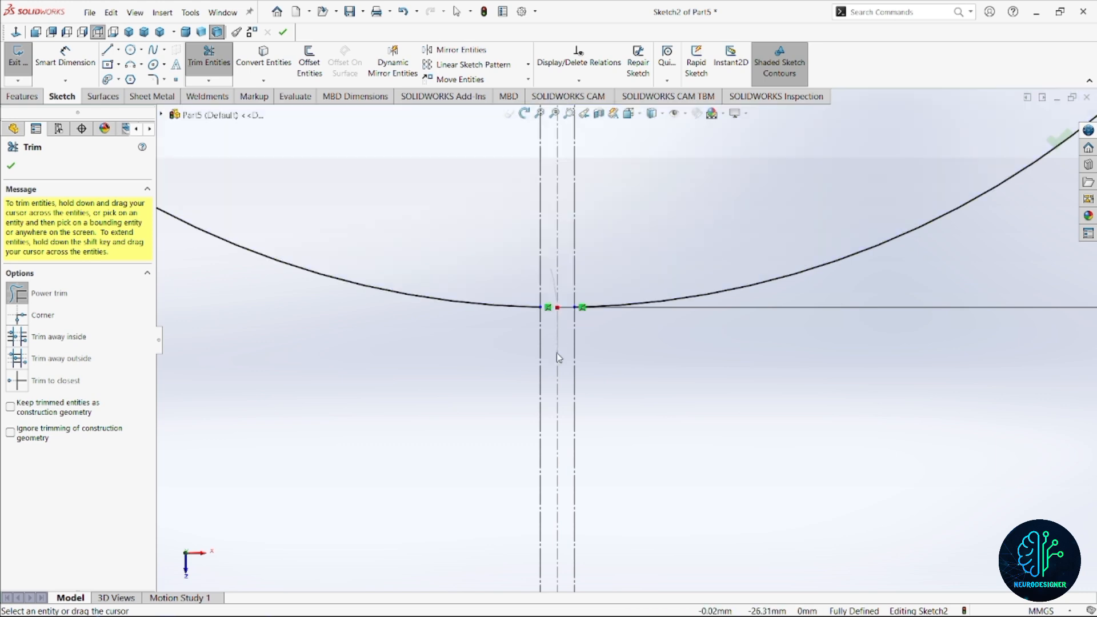
{"action": "scroll", "coordinate": [646, 328], "scroll_direction": "up", "scroll_amount": 10}
{"action": "scroll", "coordinate": [757, 223], "scroll_direction": "down", "scroll_amount": 3}
{"action": "key", "text": "Escape"}
Step: Set the circle's diameter to 80 mm and exit the sketch
{"action": "left_click", "coordinate": [730, 333]}
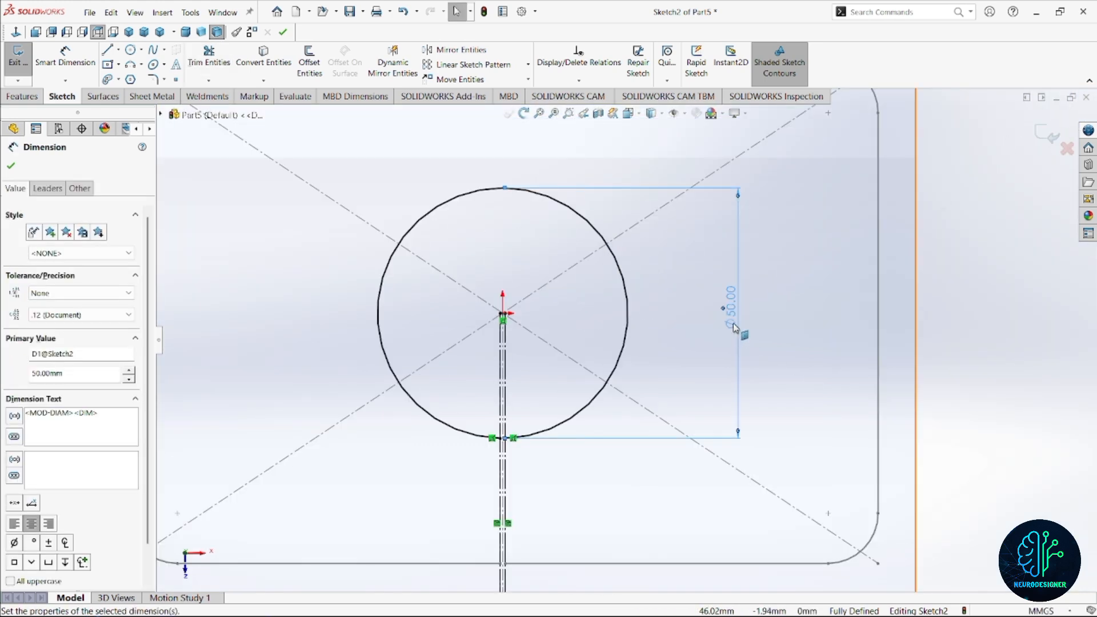
{"action": "double_click", "coordinate": [731, 316]}
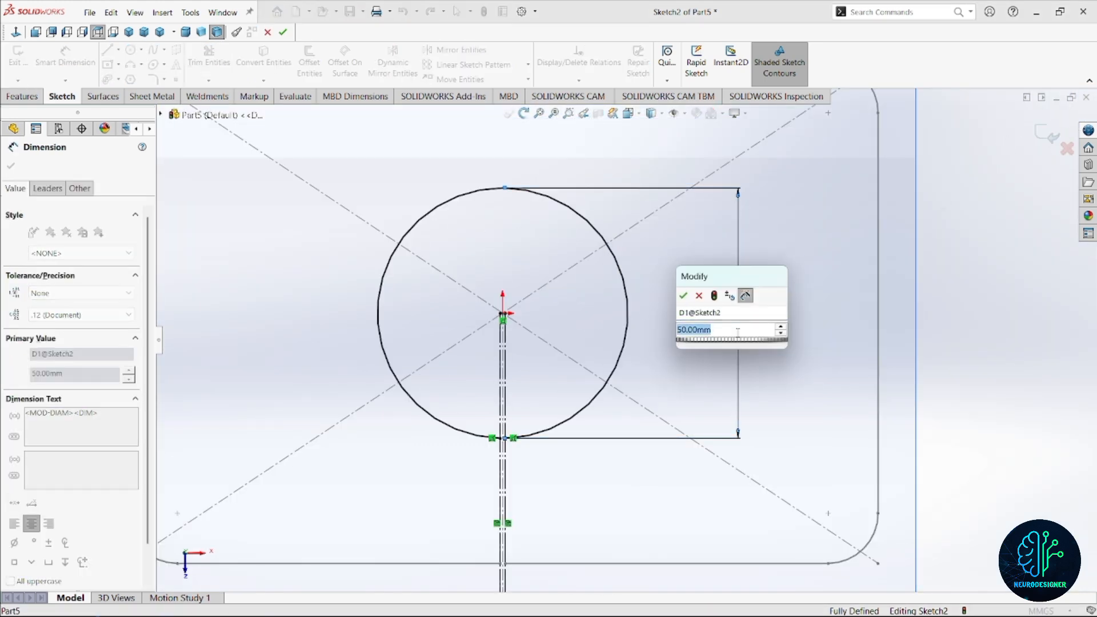
{"action": "type", "text": "80"}
{"action": "key", "text": "Return"}
{"action": "scroll", "coordinate": [597, 332], "scroll_direction": "up", "scroll_amount": 5}
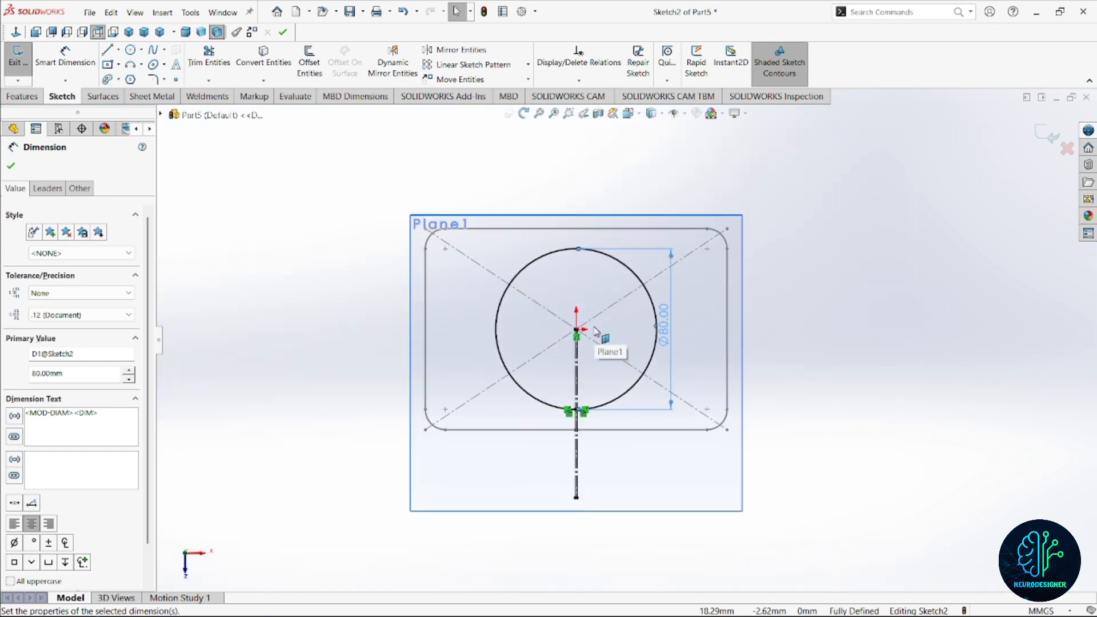
{"action": "left_click", "coordinate": [1048, 134]}
{"action": "middle_click_drag", "start_coordinate": [561, 284], "coordinate": [543, 246]}
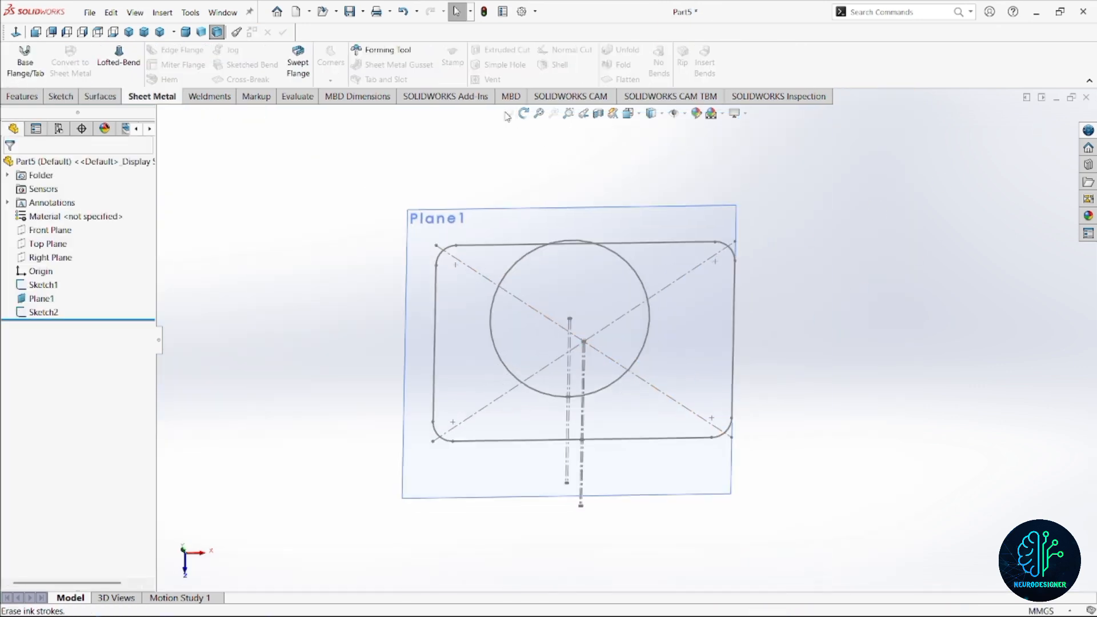
Step: Start a sheet metal lofted bend with the Bent method, using the open circle and the open rounded rectangle as profiles
{"action": "left_click", "coordinate": [130, 69]}
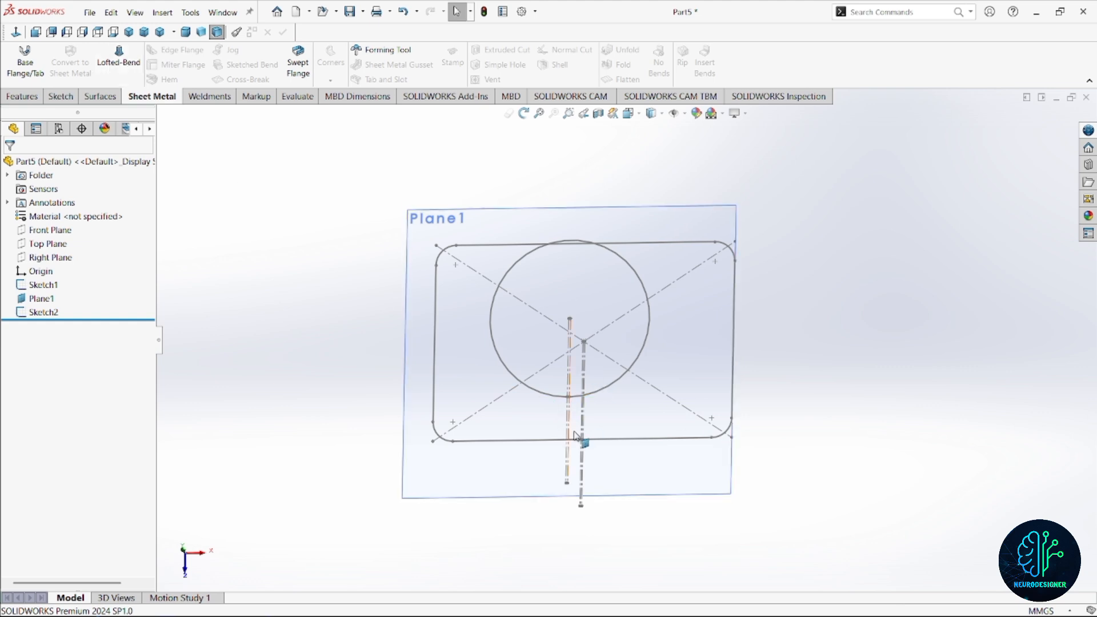
{"action": "scroll", "coordinate": [575, 435], "scroll_direction": "down", "scroll_amount": 3}
{"action": "scroll", "coordinate": [577, 378], "scroll_direction": "down", "scroll_amount": 5}
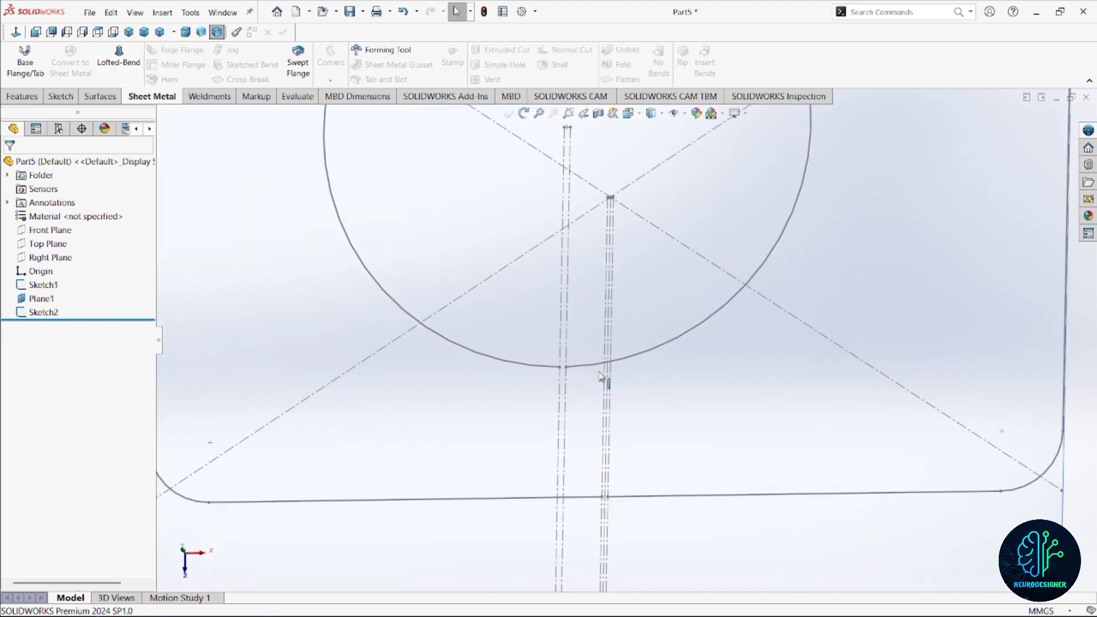
{"action": "key", "text": "f"}
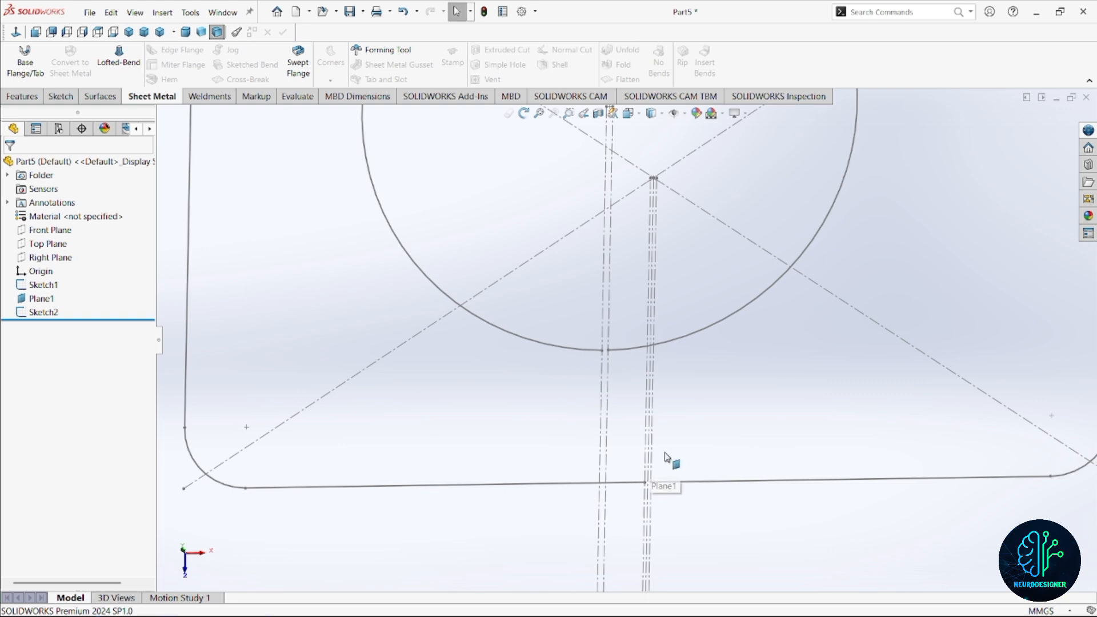
{"action": "scroll", "coordinate": [666, 454], "scroll_direction": "down", "scroll_amount": 4}
{"action": "scroll", "coordinate": [644, 374], "scroll_direction": "up", "scroll_amount": 6}
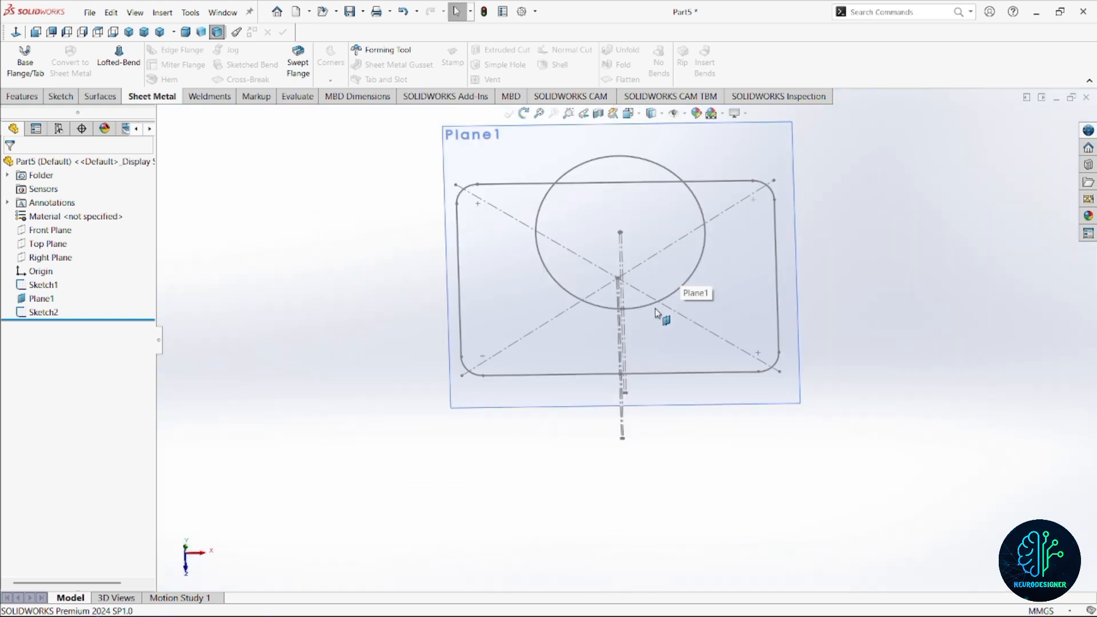
{"action": "scroll", "coordinate": [662, 314], "scroll_direction": "down", "scroll_amount": 2}
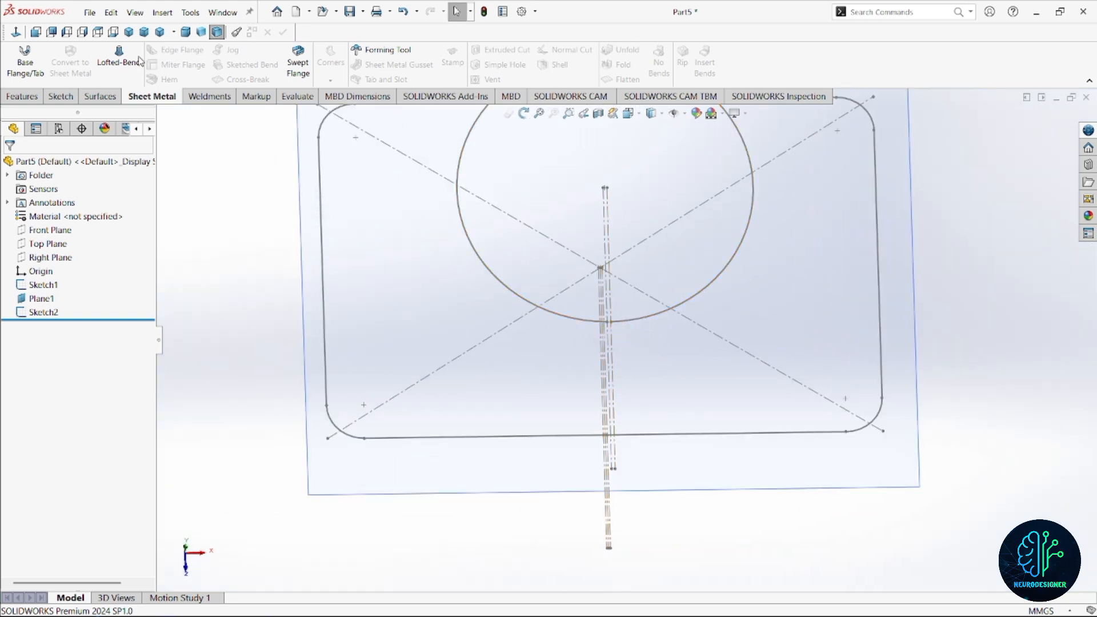
{"action": "left_click", "coordinate": [130, 71]}
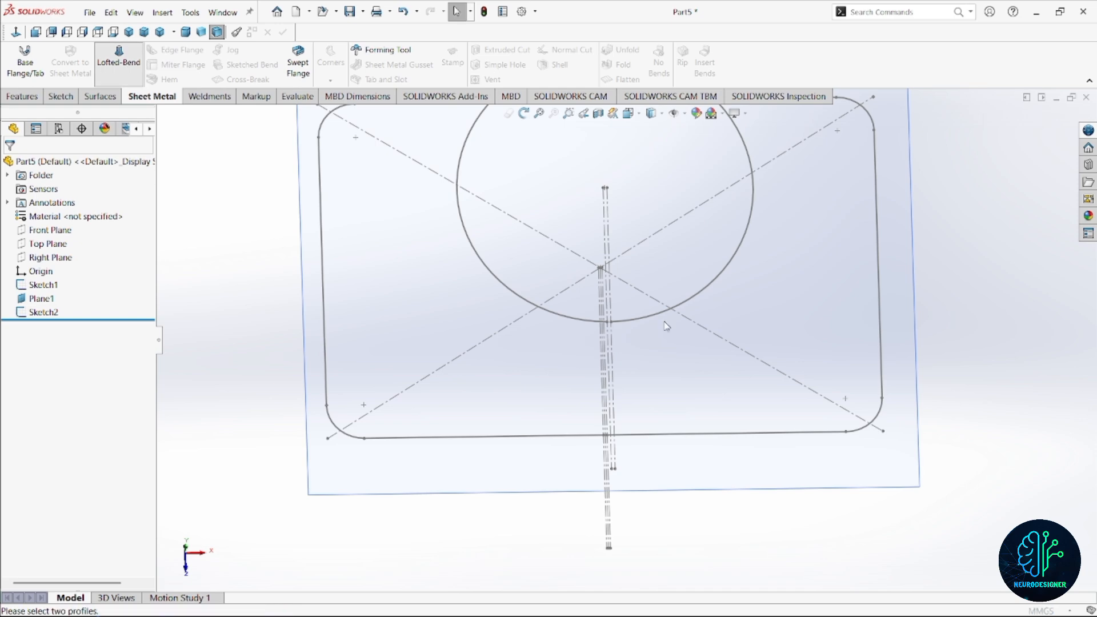
{"action": "scroll", "coordinate": [639, 321], "scroll_direction": "down", "scroll_amount": 3}
{"action": "middle_click_drag", "start_coordinate": [639, 321], "coordinate": [611, 246]}
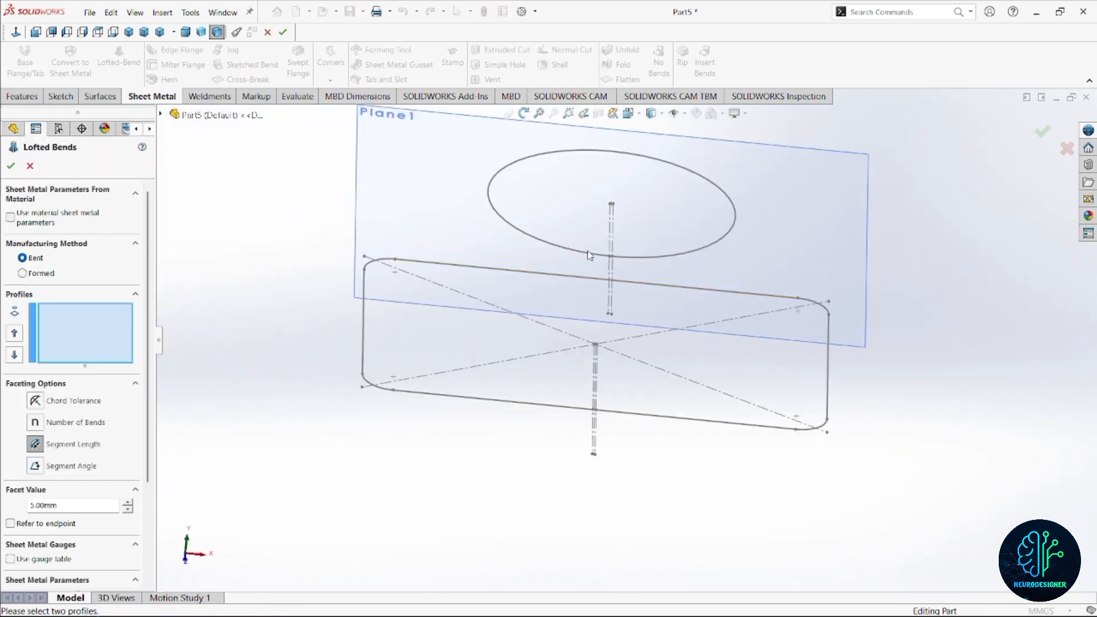
{"action": "left_click", "coordinate": [588, 258]}
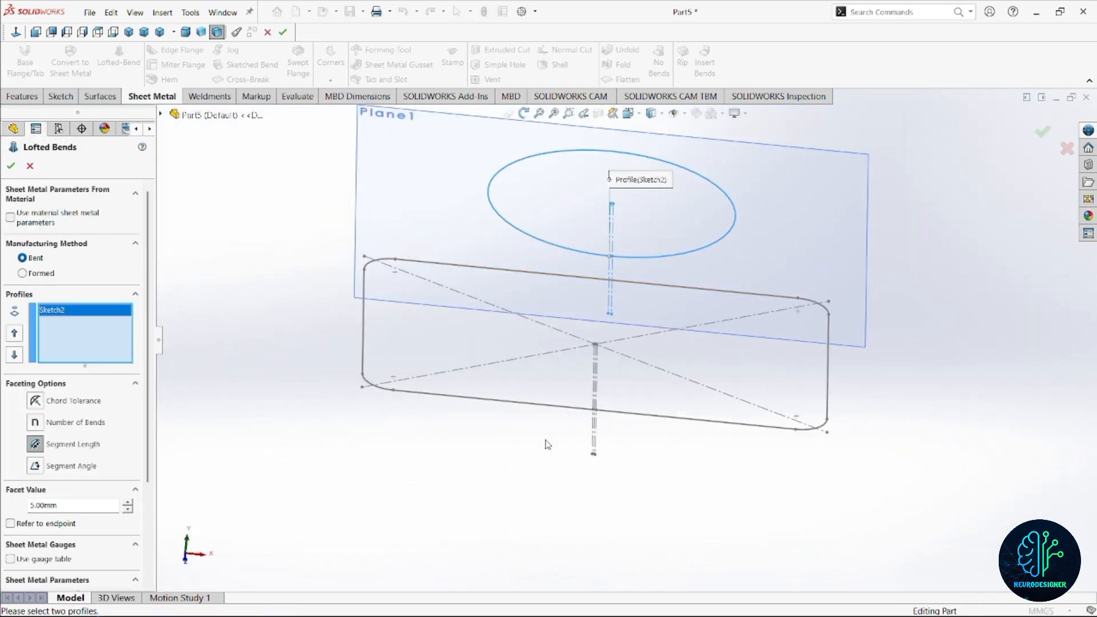
{"action": "left_click", "coordinate": [533, 408]}
Step: Try Chord Tolerance faceting on the lofted bend and inspect the preview
{"action": "scroll", "coordinate": [654, 334], "scroll_direction": "up", "scroll_amount": 3}
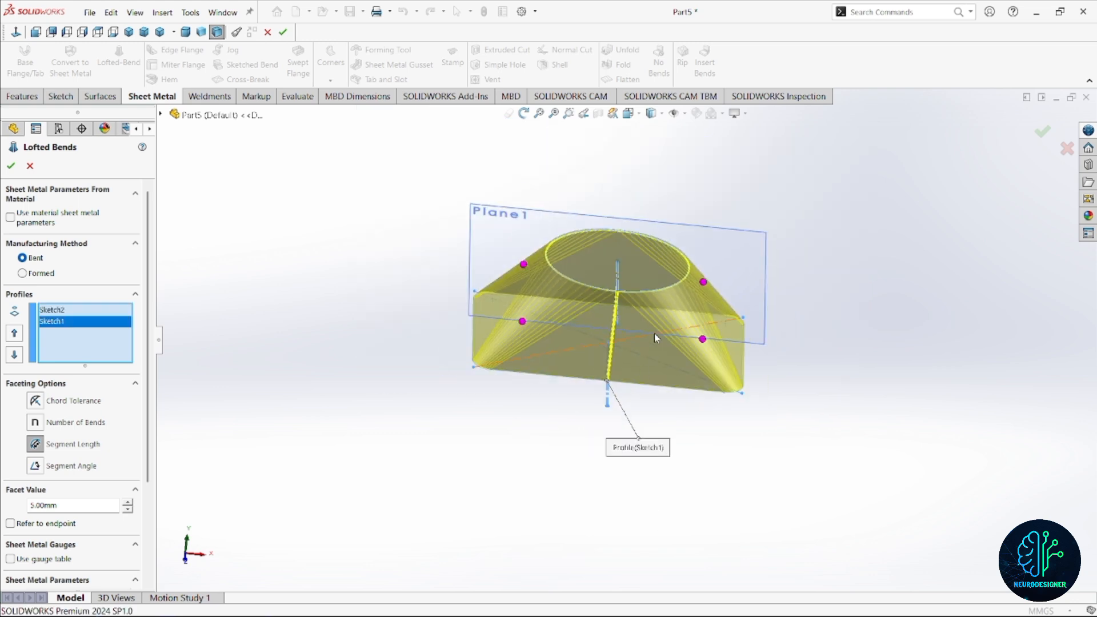
{"action": "scroll", "coordinate": [656, 338], "scroll_direction": "down", "scroll_amount": 3}
{"action": "scroll", "coordinate": [635, 284], "scroll_direction": "down", "scroll_amount": 2}
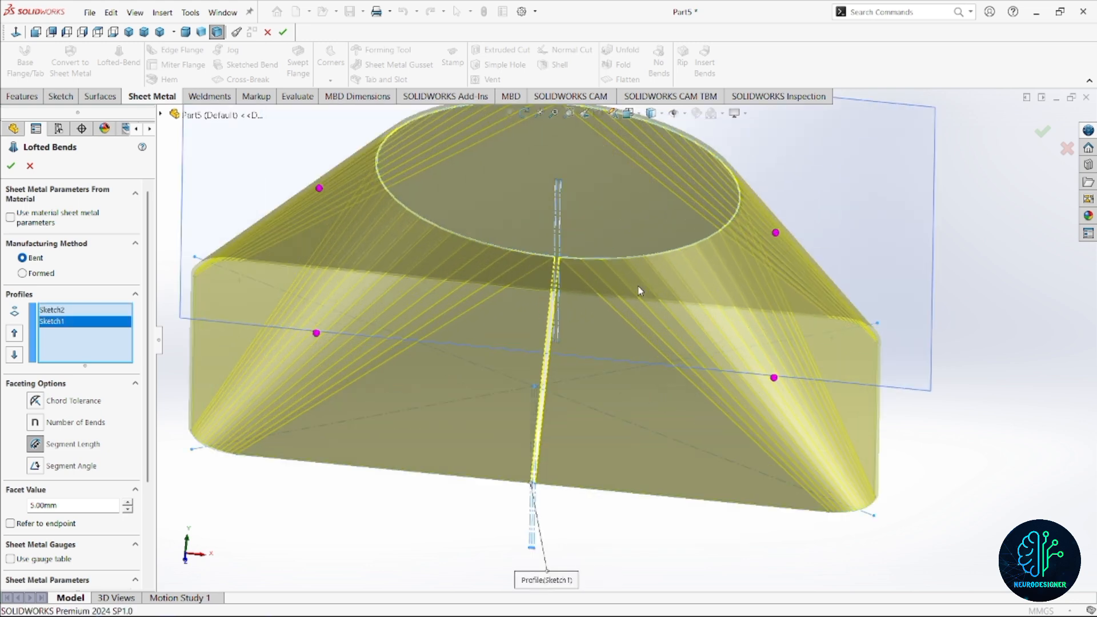
{"action": "left_click", "coordinate": [35, 400]}
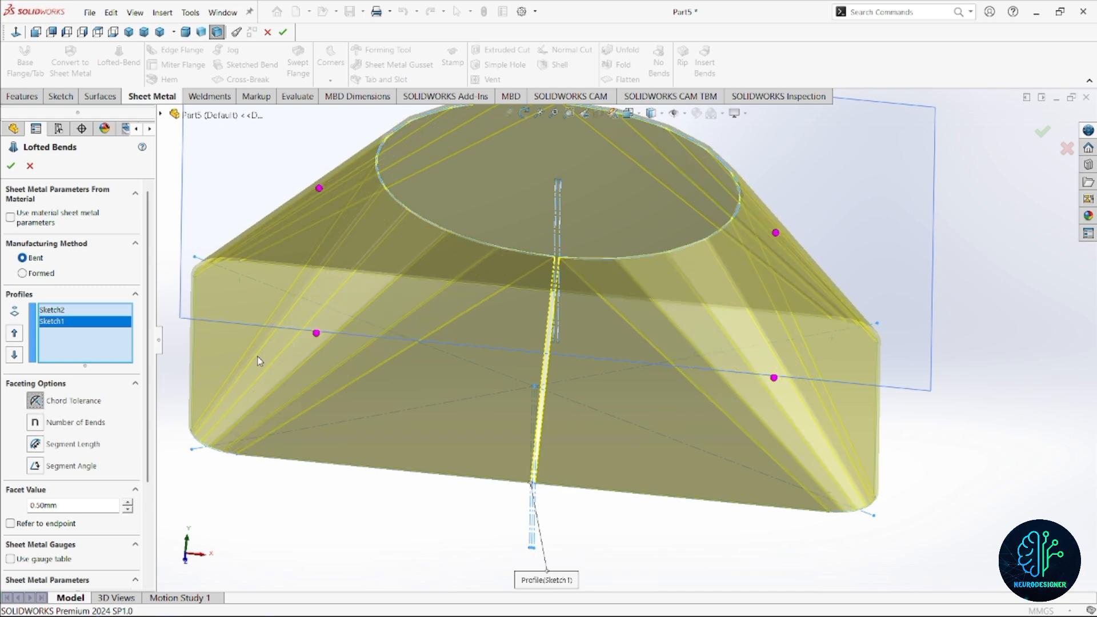
{"action": "middle_click_drag", "start_coordinate": [503, 274], "coordinate": [591, 313]}
{"action": "scroll", "coordinate": [590, 314], "scroll_direction": "down", "scroll_amount": 3}
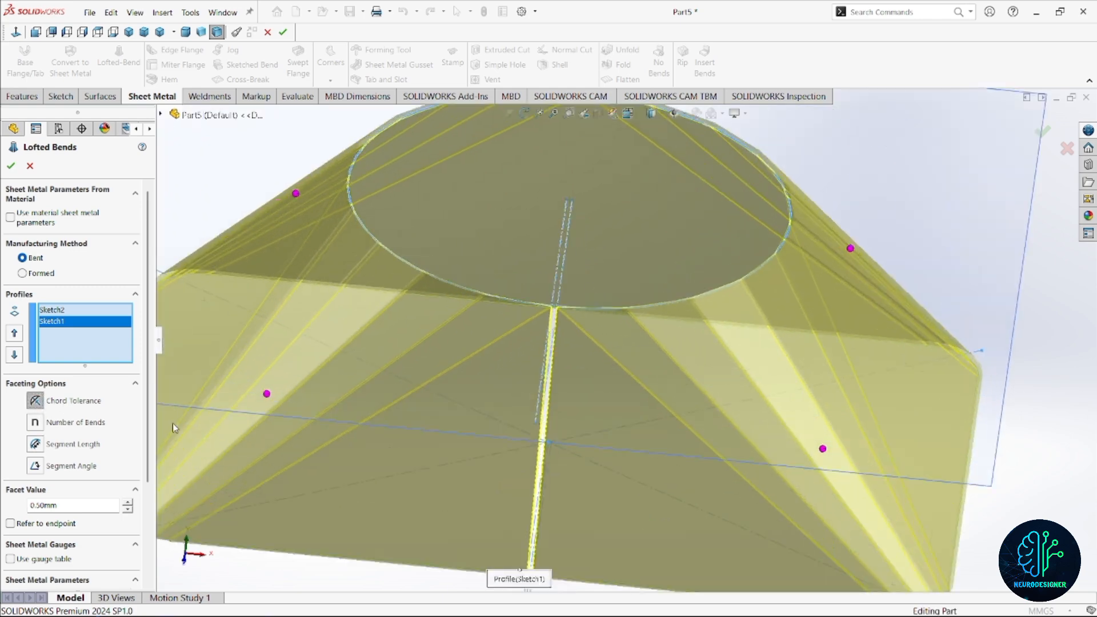
Step: Try Number of Bends faceting on the lofted bend and inspect the previewed shape from above
{"action": "left_click", "coordinate": [36, 423]}
{"action": "scroll", "coordinate": [603, 323], "scroll_direction": "up", "scroll_amount": 2}
{"action": "mouse_move", "coordinate": [603, 323]}
{"action": "middle_mouse_down"}
{"action": "mouse_move", "coordinate": [575, 336]}
{"action": "mouse_move", "coordinate": [611, 338]}
{"action": "middle_mouse_up"}
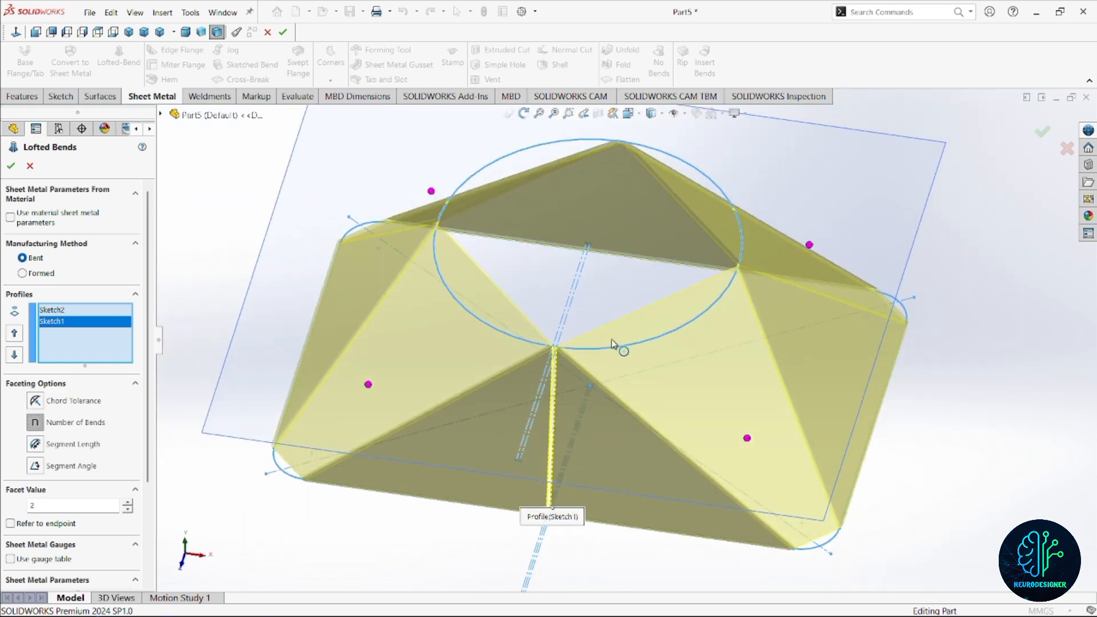
{"action": "scroll", "coordinate": [658, 266], "scroll_direction": "up", "scroll_amount": 2}
{"action": "scroll", "coordinate": [659, 261], "scroll_direction": "down", "scroll_amount": 3}
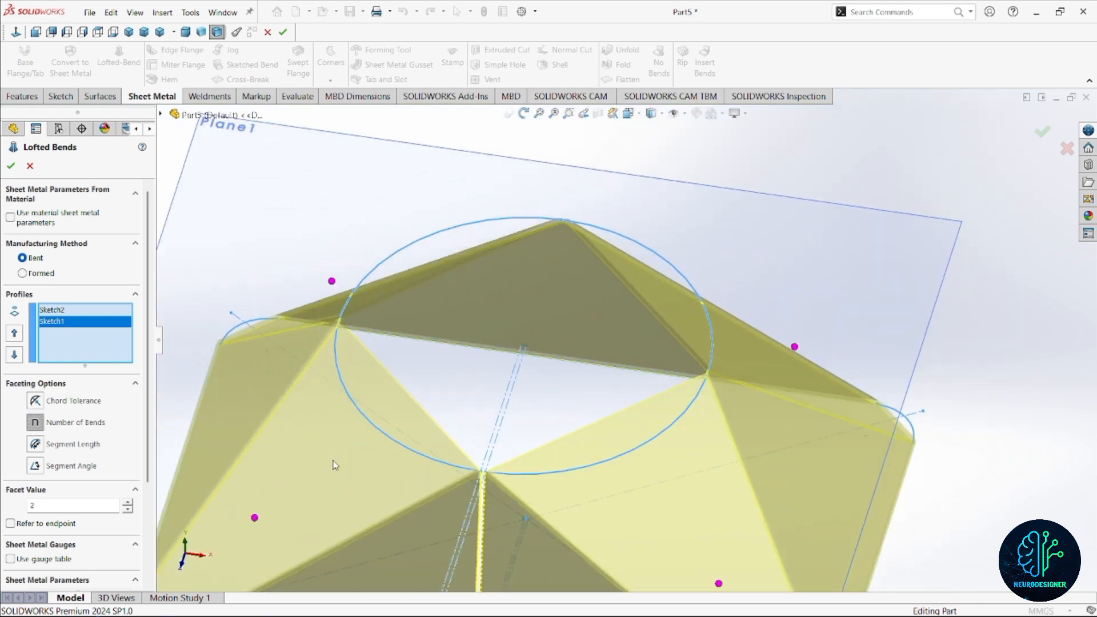
Step: Change the faceting option back to Segment Length and inspect the lofted bend preview
{"action": "left_click", "coordinate": [35, 444]}
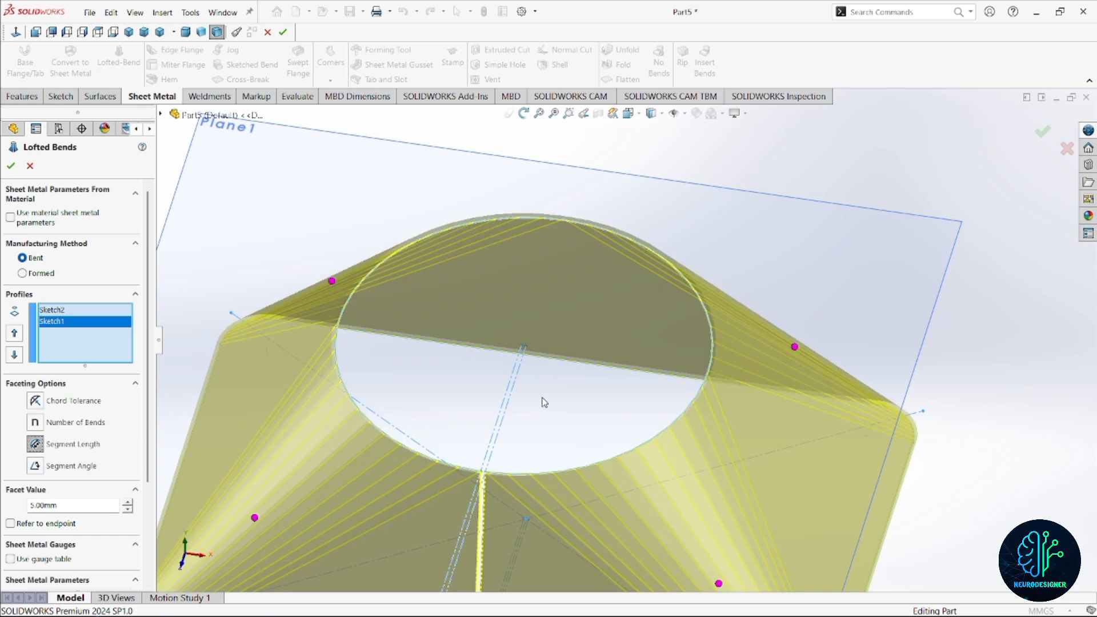
{"action": "scroll", "coordinate": [544, 400], "scroll_direction": "up", "scroll_amount": 3}
{"action": "middle_click_drag", "start_coordinate": [543, 523], "coordinate": [655, 429]}
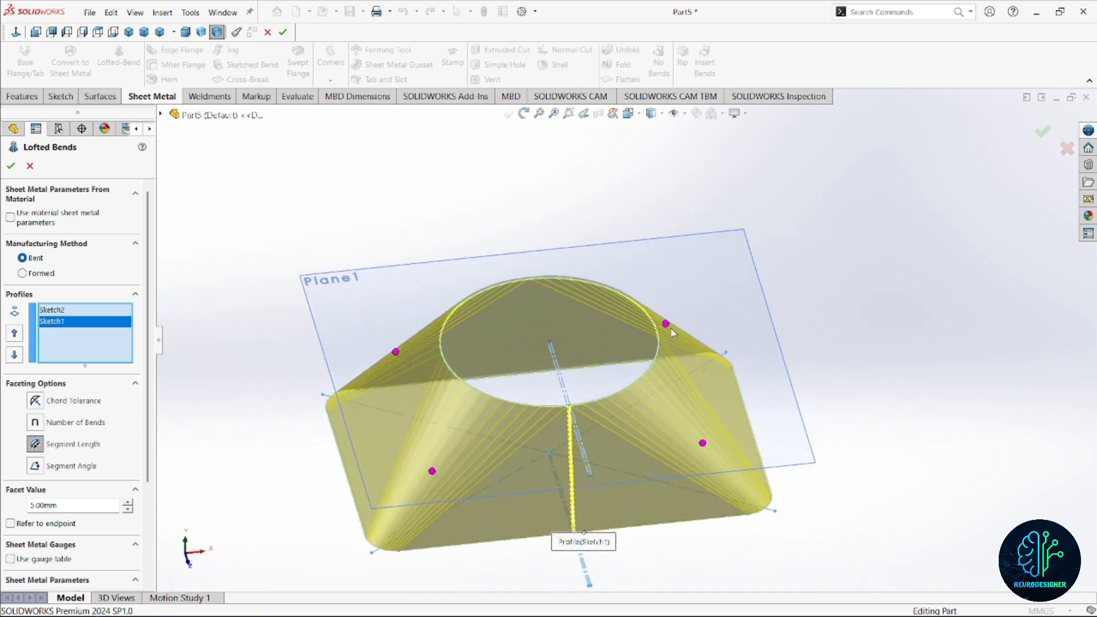
Step: Try Segment Angle faceting on the lofted bend and inspect the preview from several sides
{"action": "left_click", "coordinate": [35, 466]}
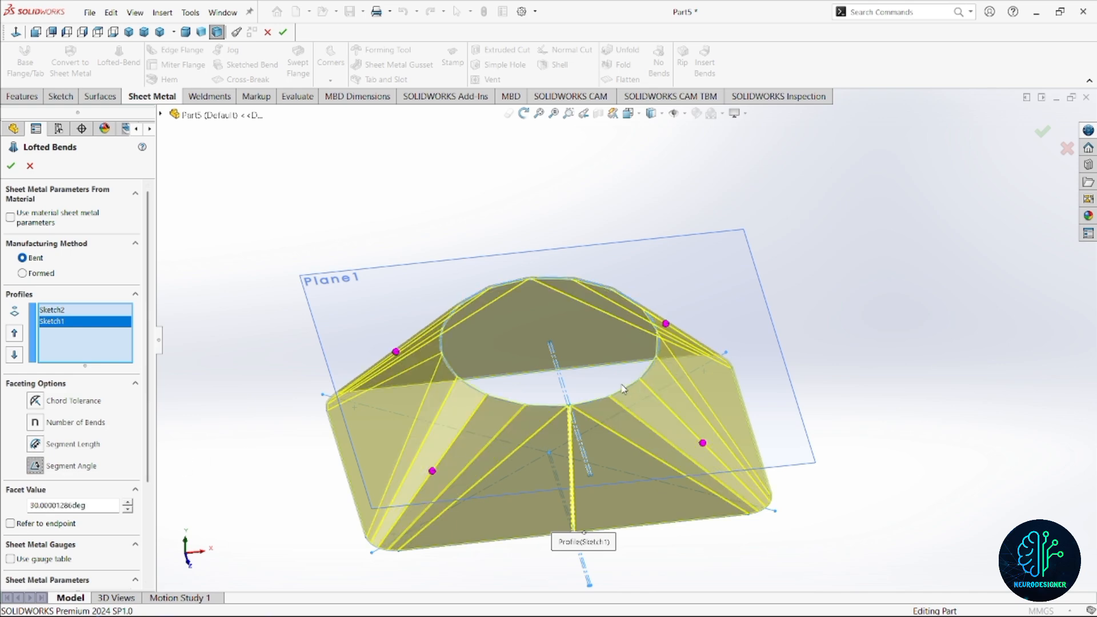
{"action": "scroll", "coordinate": [616, 390], "scroll_direction": "down", "scroll_amount": 3}
{"action": "scroll", "coordinate": [683, 338], "scroll_direction": "up", "scroll_amount": 3}
{"action": "middle_click_drag", "start_coordinate": [665, 386], "coordinate": [656, 400]}
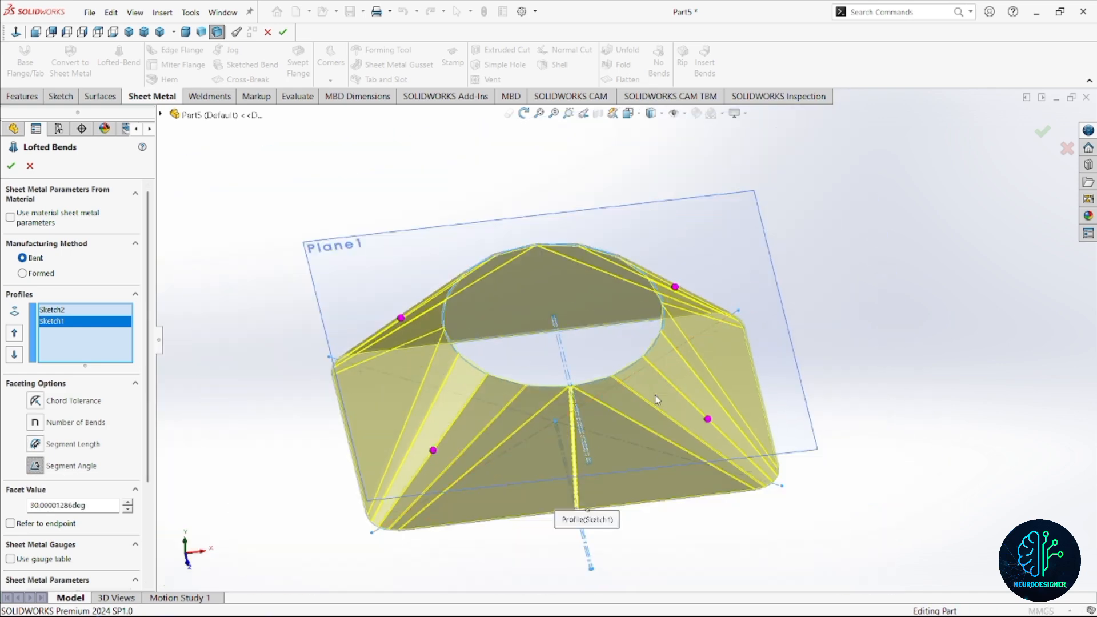
{"action": "scroll", "coordinate": [656, 395], "scroll_direction": "down", "scroll_amount": 2}
{"action": "key", "text": "f"}
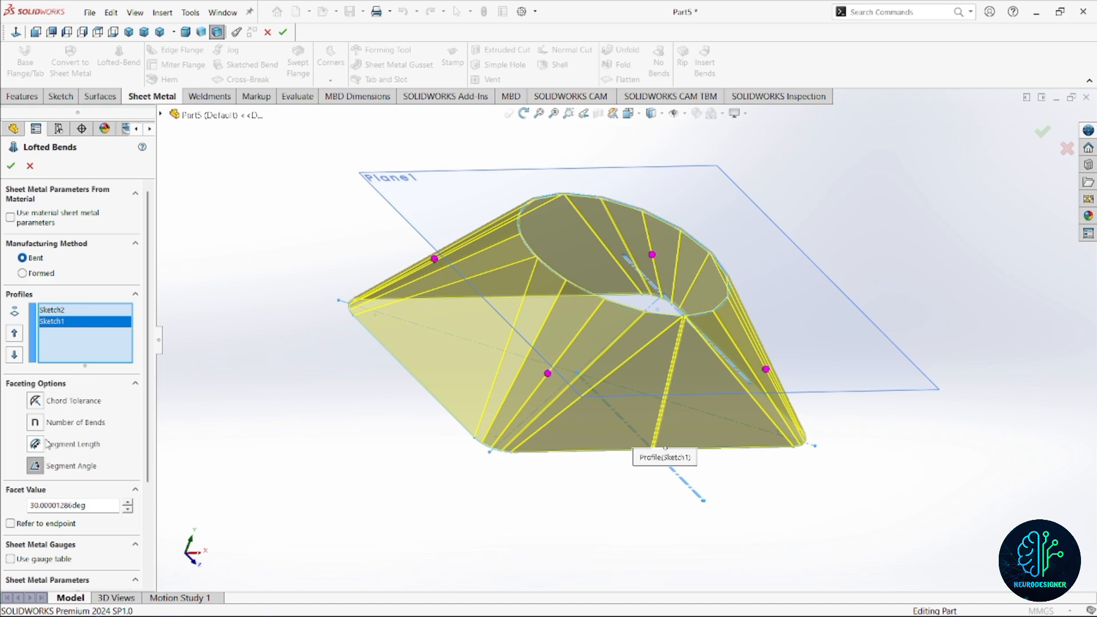
Step: Facet the transition by Segment Length, set the sheet thickness to 1 mm, expand the bend allowance settings and create the lofted bend
{"action": "left_click", "coordinate": [35, 444]}
{"action": "scroll", "coordinate": [117, 485], "scroll_direction": "down", "scroll_amount": 3}
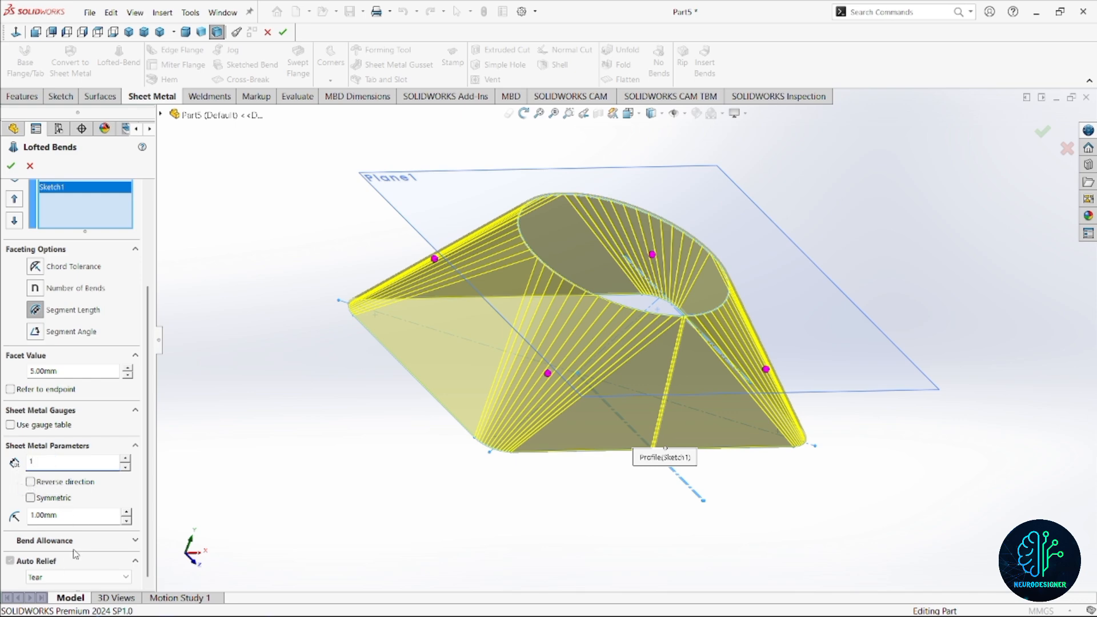
{"action": "left_click", "coordinate": [136, 540]}
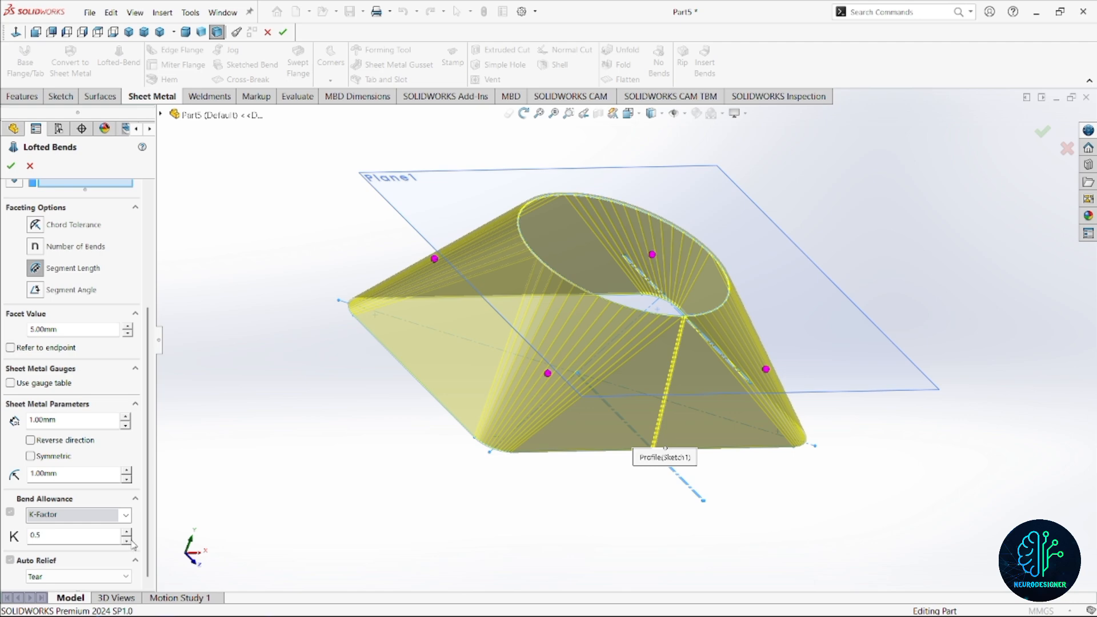
{"action": "left_click", "coordinate": [11, 167]}
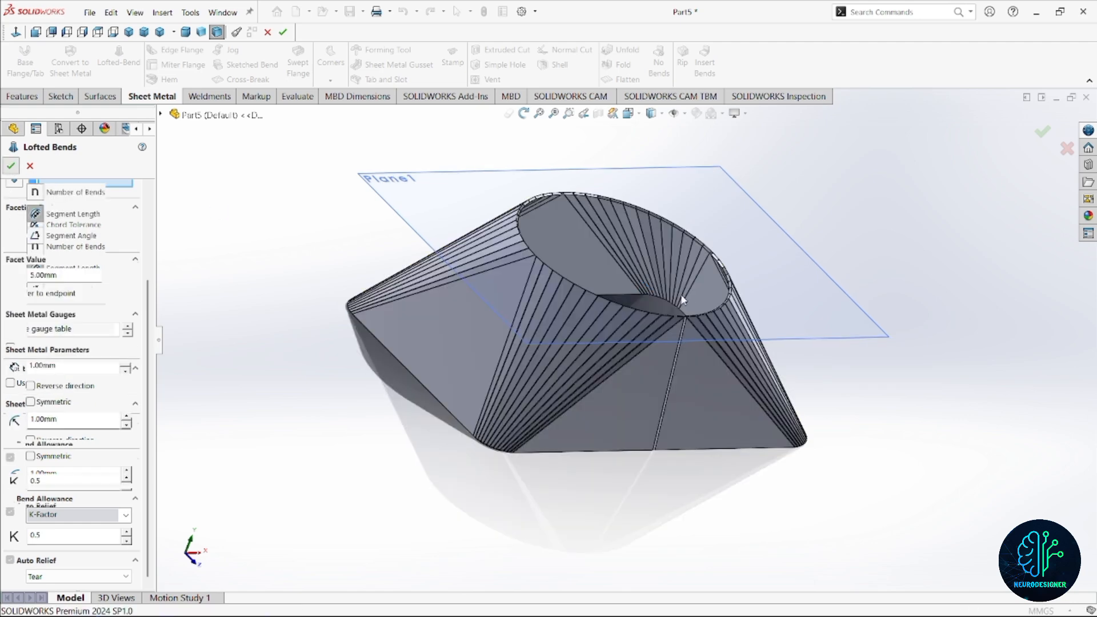
Step: Inspect the finished transition from several sides and review the lofted bend's profiles and faceting settings without changing them
{"action": "middle_click_drag", "start_coordinate": [681, 294], "coordinate": [585, 276]}
{"action": "scroll", "coordinate": [584, 275], "scroll_direction": "down", "scroll_amount": 2}
{"action": "scroll", "coordinate": [595, 290], "scroll_direction": "up", "scroll_amount": 2}
{"action": "scroll", "coordinate": [596, 291], "scroll_direction": "down", "scroll_amount": 1}
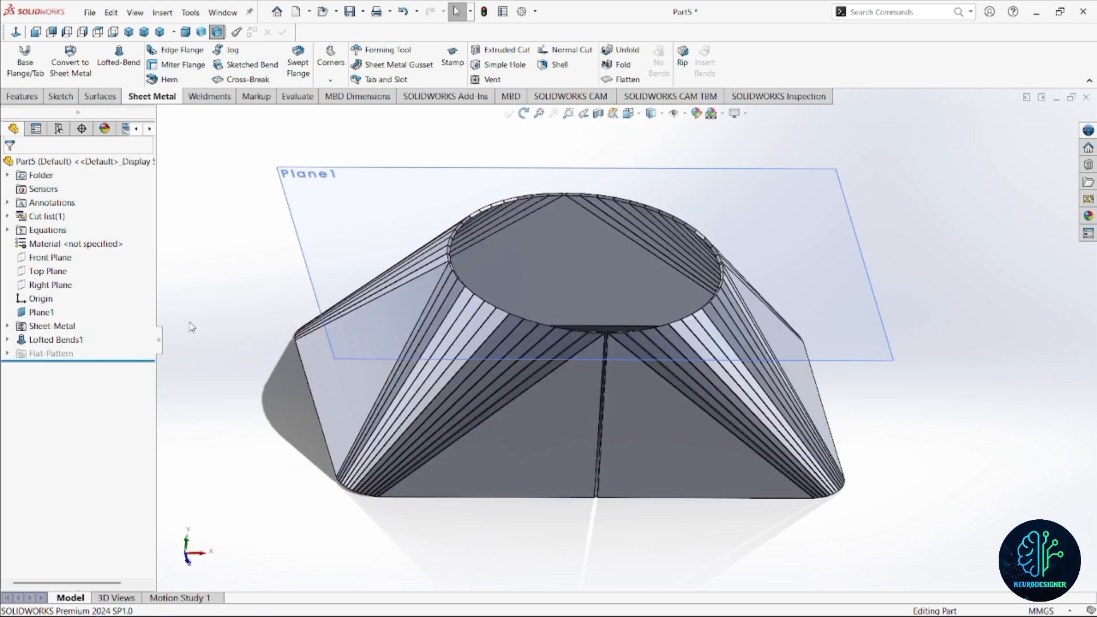
{"action": "scroll", "coordinate": [574, 318], "scroll_direction": "up", "scroll_amount": 1}
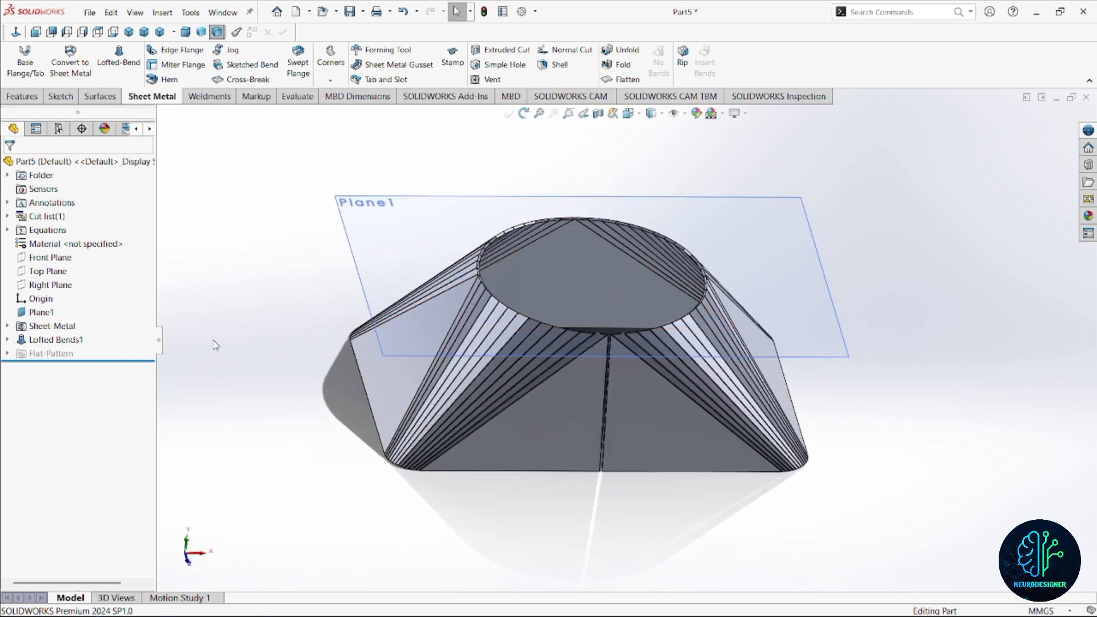
{"action": "right_click", "coordinate": [55, 342]}
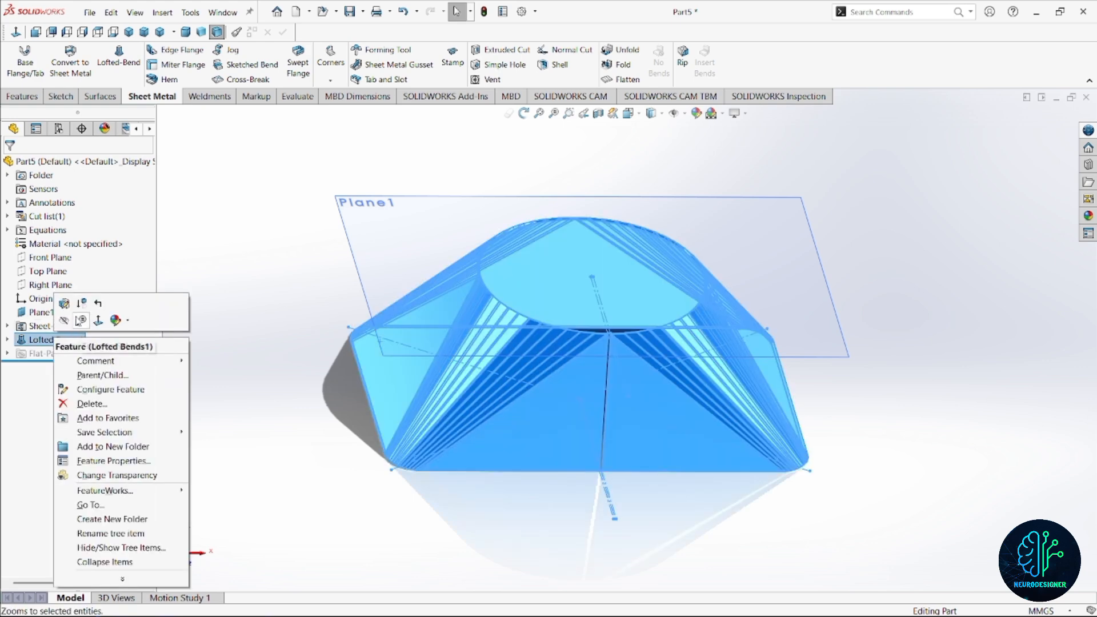
{"action": "left_click", "coordinate": [69, 304]}
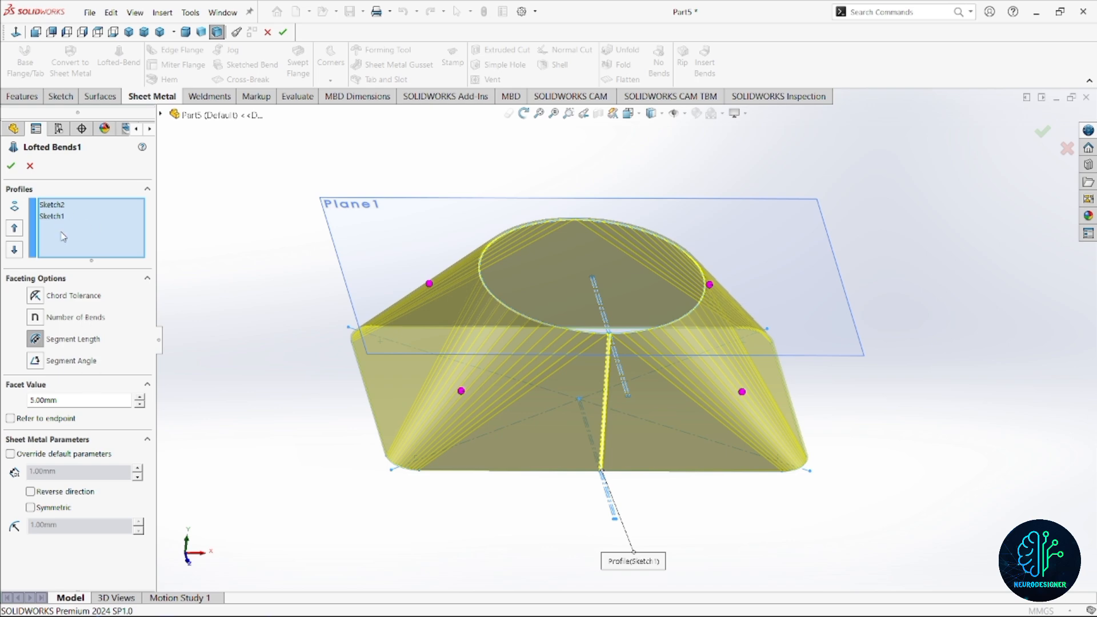
{"action": "left_click", "coordinate": [11, 166]}
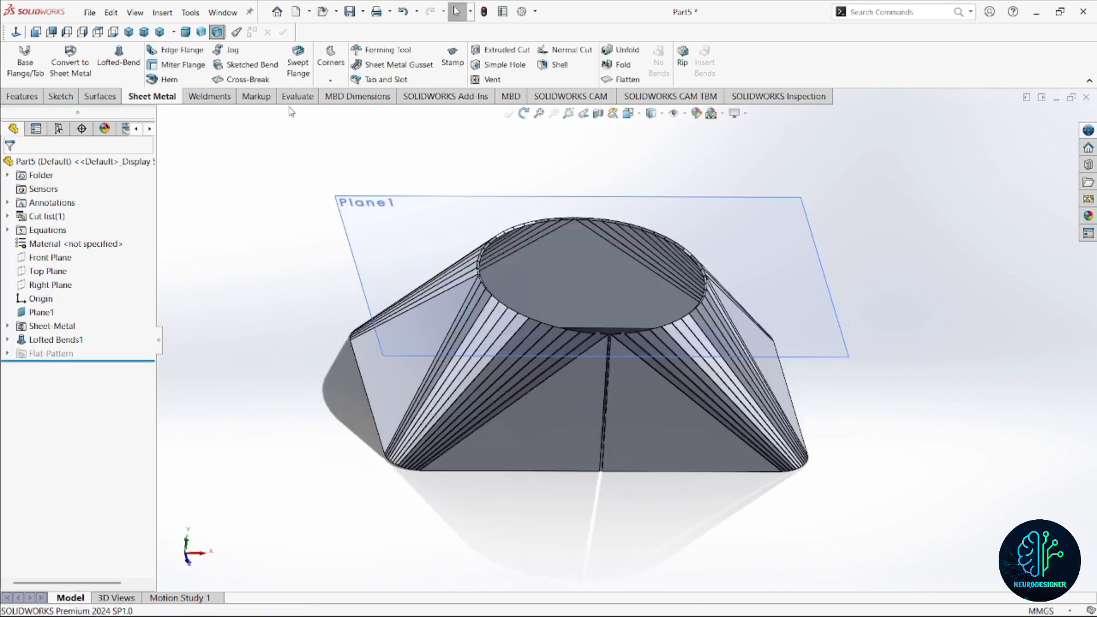
{"action": "left_click", "coordinate": [160, 32]}
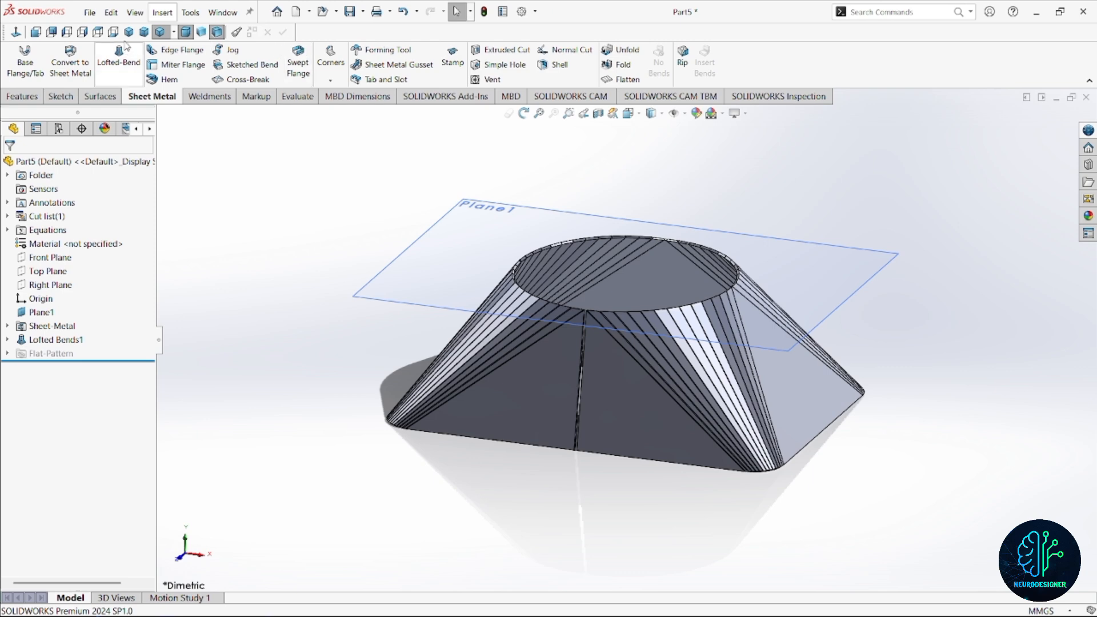
Step: Create a new part and sketch a circle about 136 mm in diameter on the Top Plane, centred on the origin
{"action": "left_click", "coordinate": [277, 11]}
{"action": "key", "text": "Escape"}
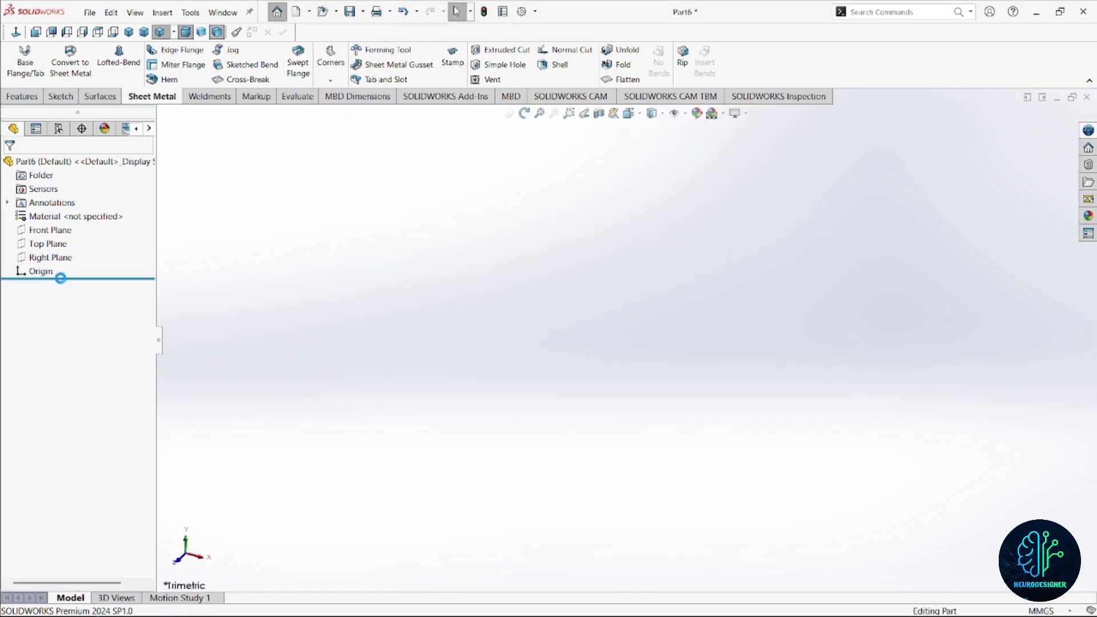
{"action": "left_click", "coordinate": [48, 243]}
{"action": "left_click", "coordinate": [71, 225]}
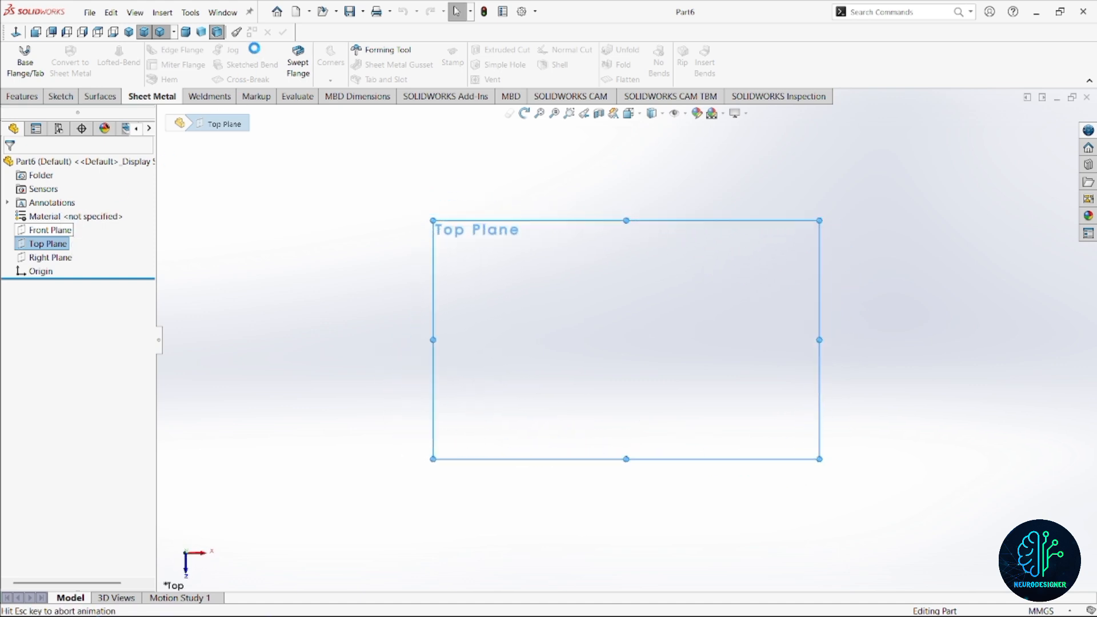
{"action": "left_click", "coordinate": [137, 55]}
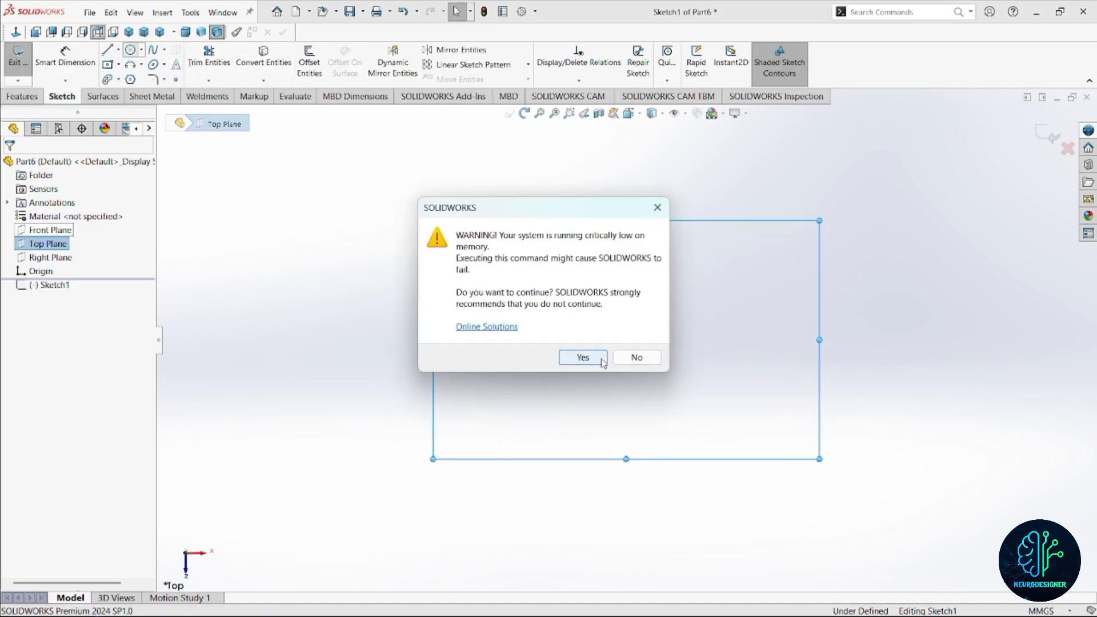
{"action": "left_click", "coordinate": [582, 357]}
{"action": "left_click", "coordinate": [627, 339]}
{"action": "left_click", "coordinate": [738, 434]}
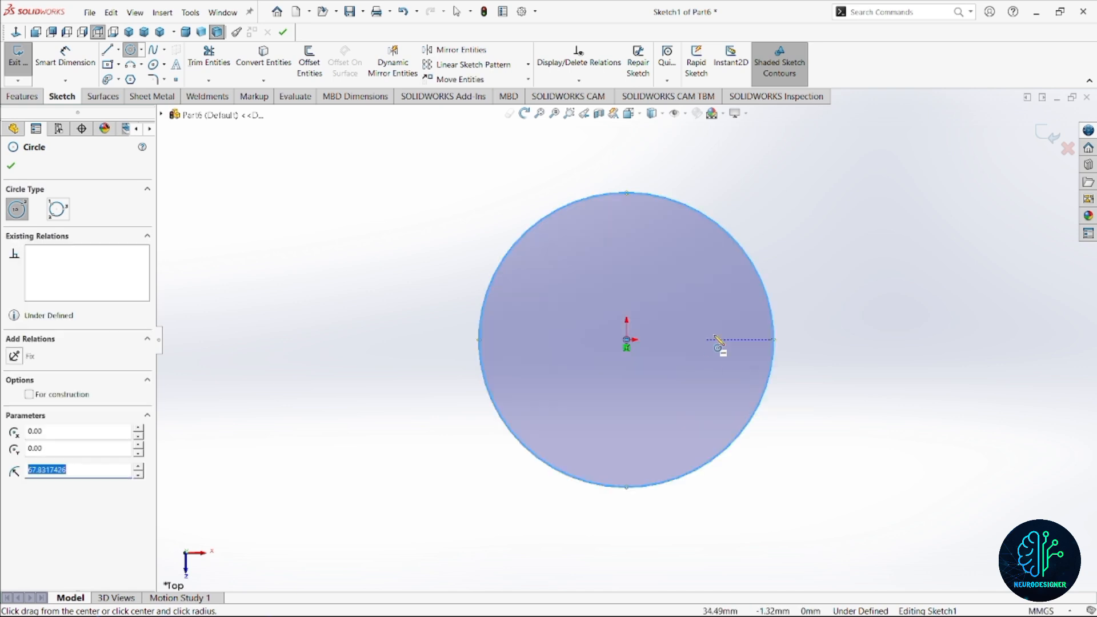
Step: Dimension the circle's diameter and set it to 100 mm
{"action": "key", "text": "d"}
{"action": "left_click", "coordinate": [765, 281]}
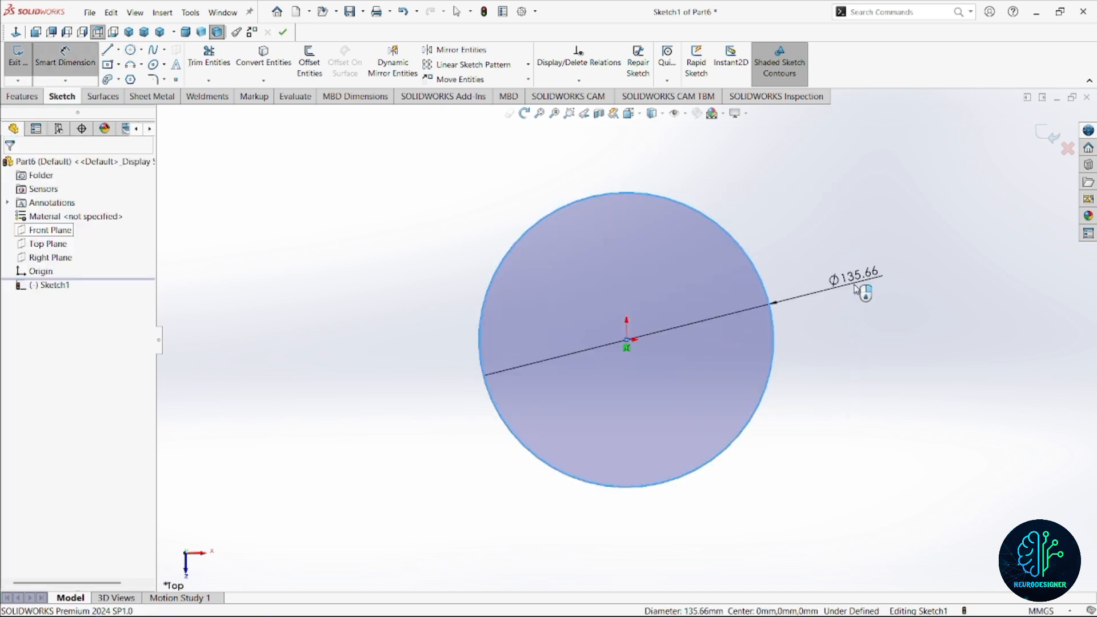
{"action": "left_click", "coordinate": [856, 288]}
{"action": "type", "text": "100"}
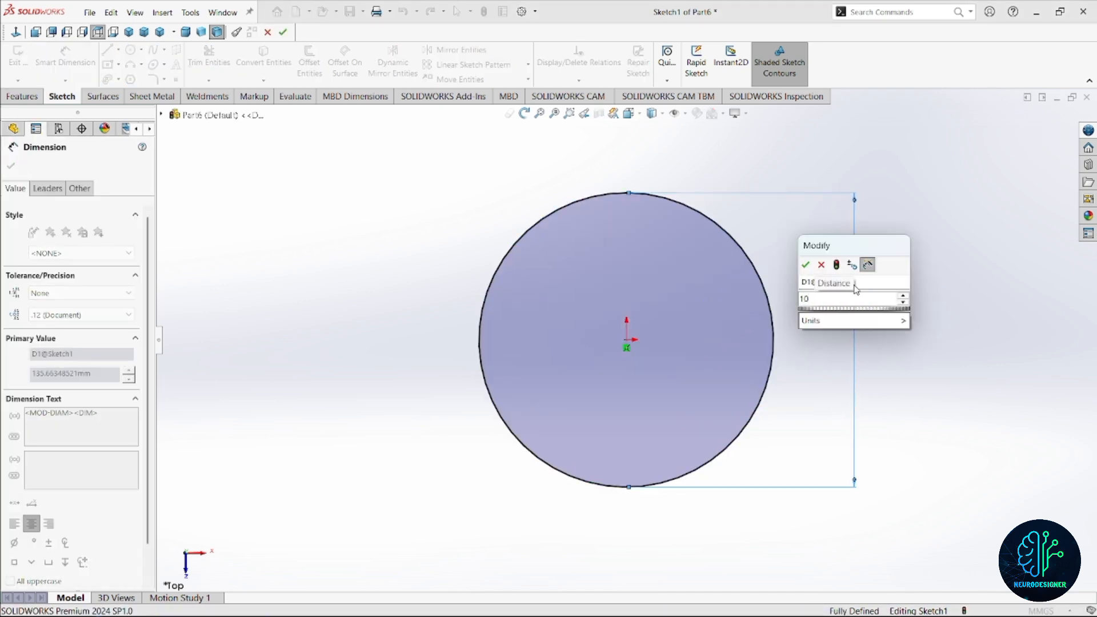
{"action": "key", "text": "Return"}
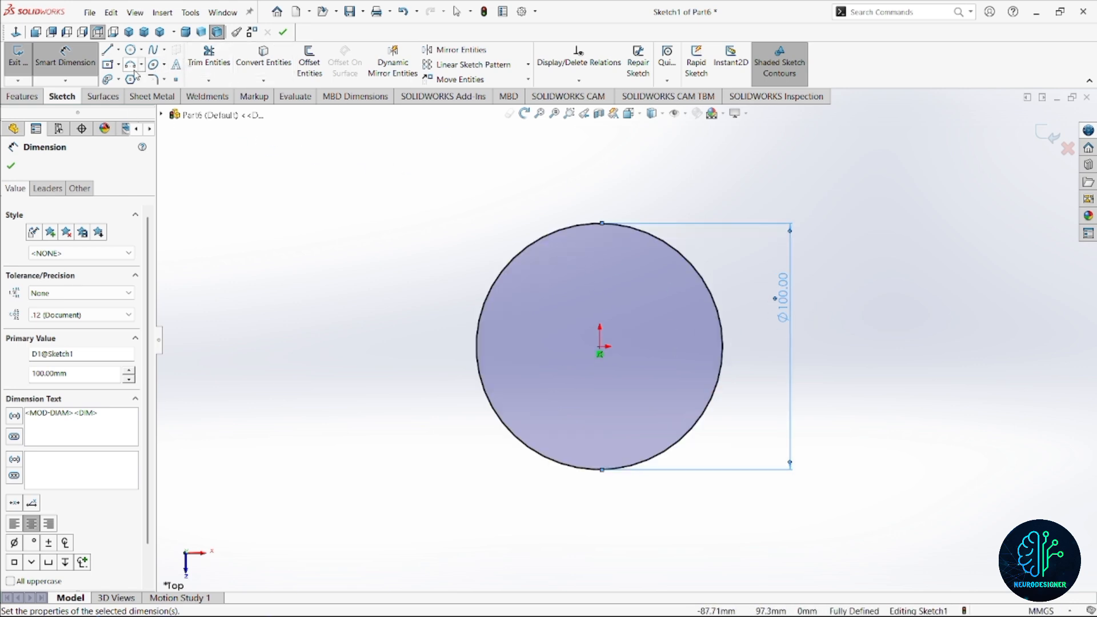
Step: Draw a vertical centerline about 77 mm long from the origin down past the circle's lower edge
{"action": "left_click", "coordinate": [119, 50]}
{"action": "left_click", "coordinate": [137, 79]}
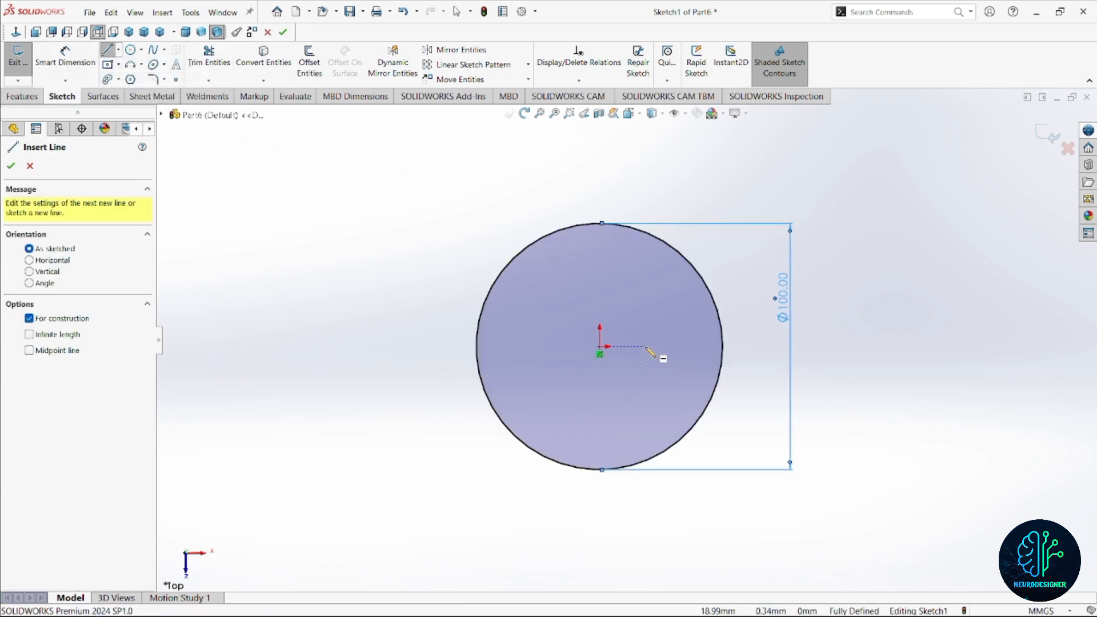
{"action": "left_click", "coordinate": [600, 347]}
{"action": "left_click", "coordinate": [600, 534]}
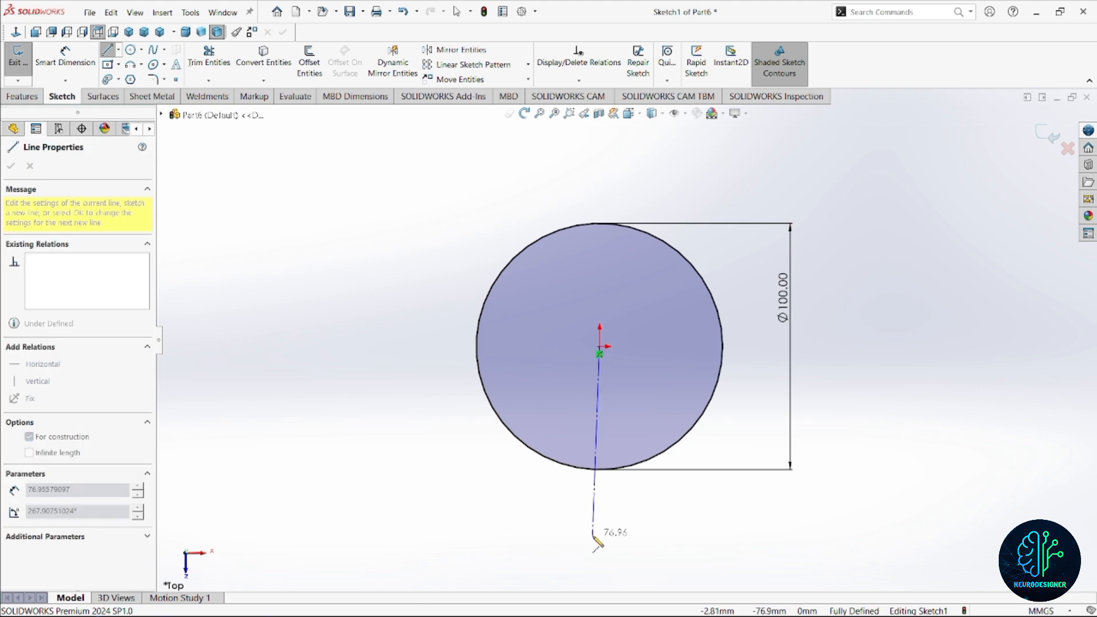
{"action": "key", "text": "Escape"}
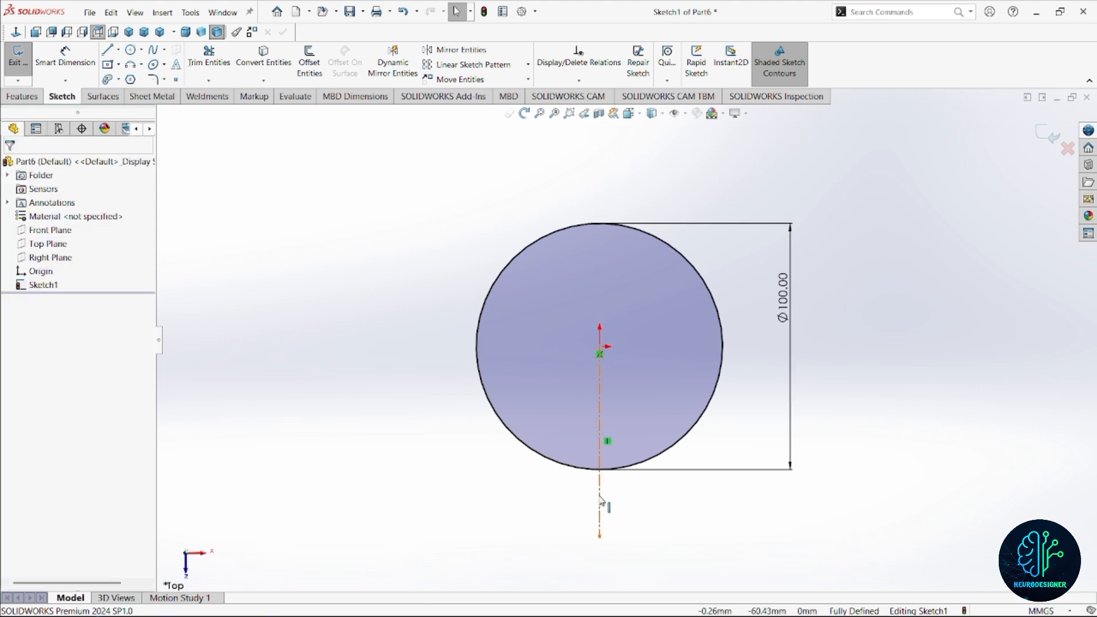
Step: Offset the centerline by 0.5 mm bi-directionally, with dimensions added
{"action": "left_click", "coordinate": [600, 503]}
{"action": "left_click", "coordinate": [308, 63]}
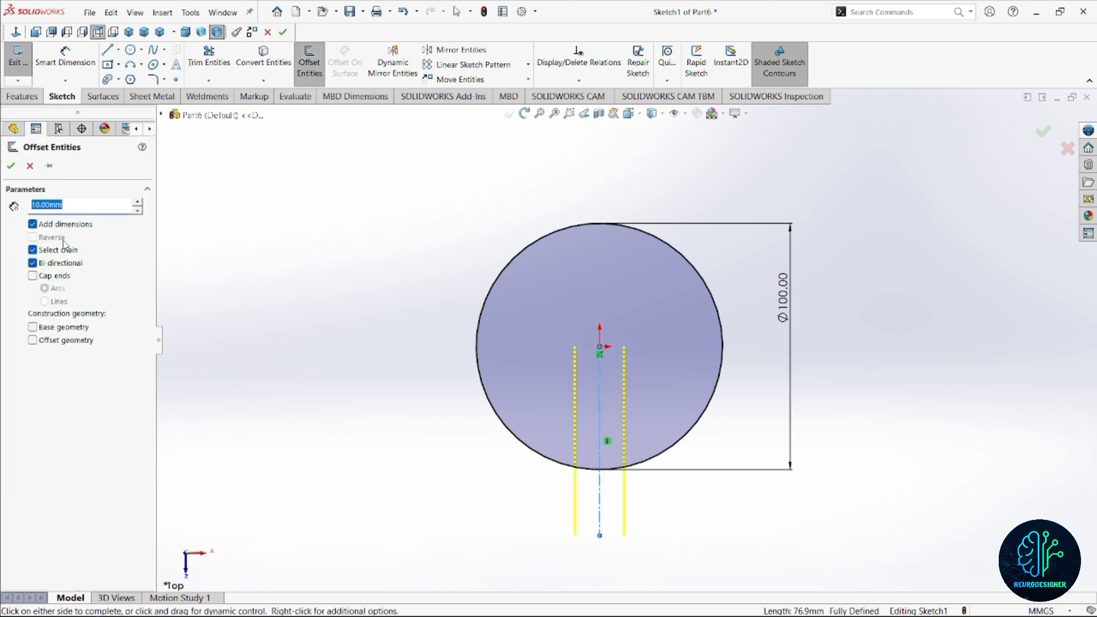
{"action": "type", "text": "0.5"}
{"action": "key", "text": "Return"}
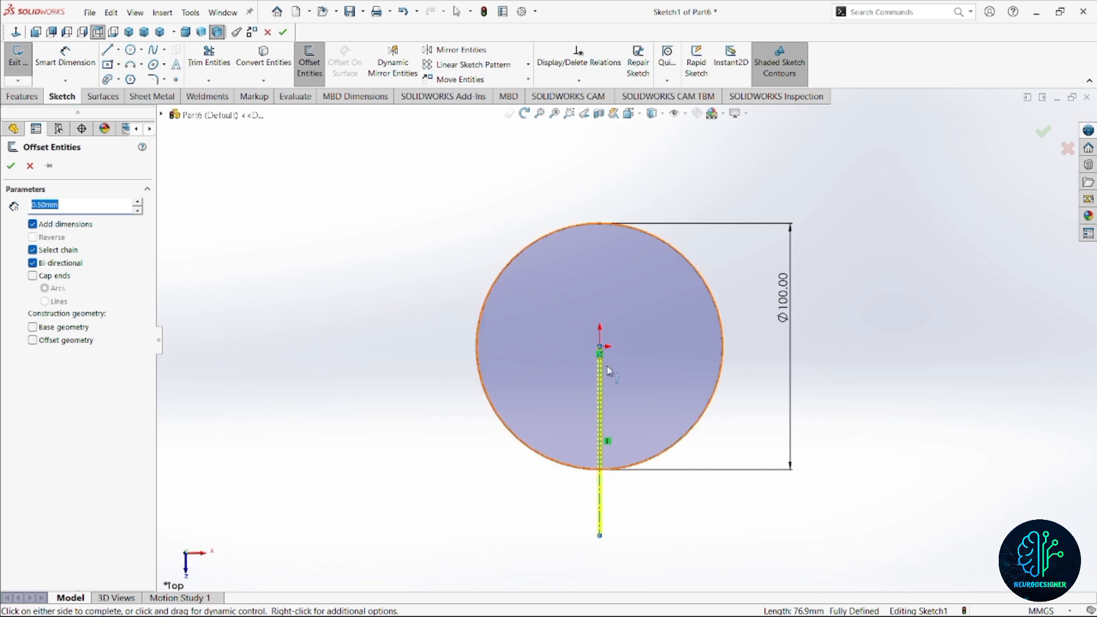
{"action": "scroll", "coordinate": [606, 400], "scroll_direction": "down", "scroll_amount": 5}
{"action": "scroll", "coordinate": [596, 417], "scroll_direction": "up", "scroll_amount": 3}
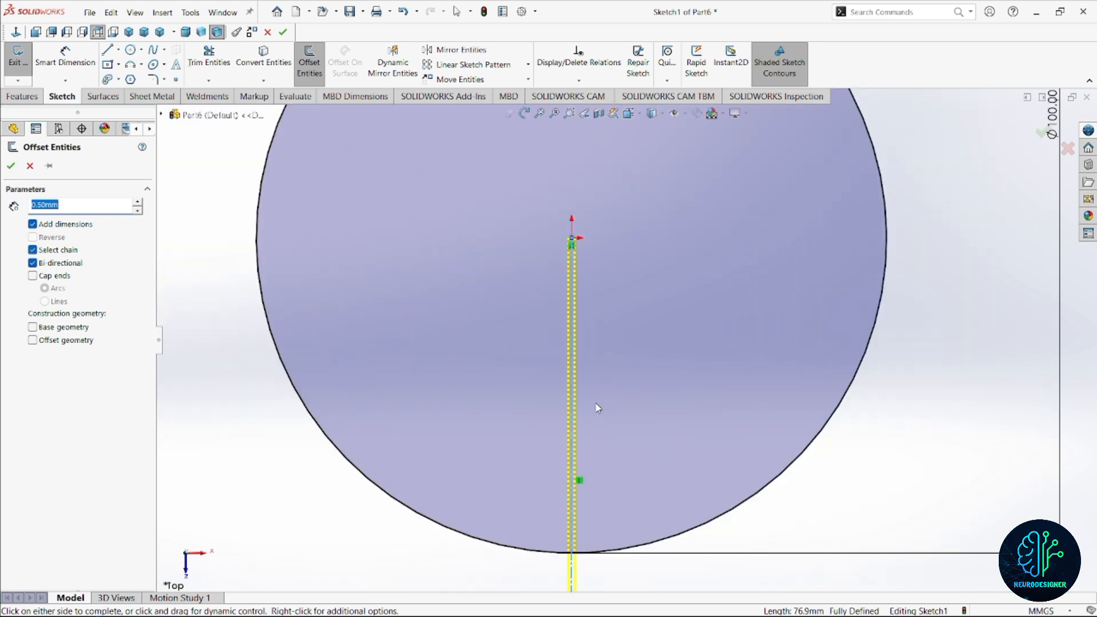
{"action": "left_click", "coordinate": [1043, 132]}
Step: Convert the two offset lines on either side of the centerline to construction geometry
{"action": "scroll", "coordinate": [693, 369], "scroll_direction": "down", "scroll_amount": 3}
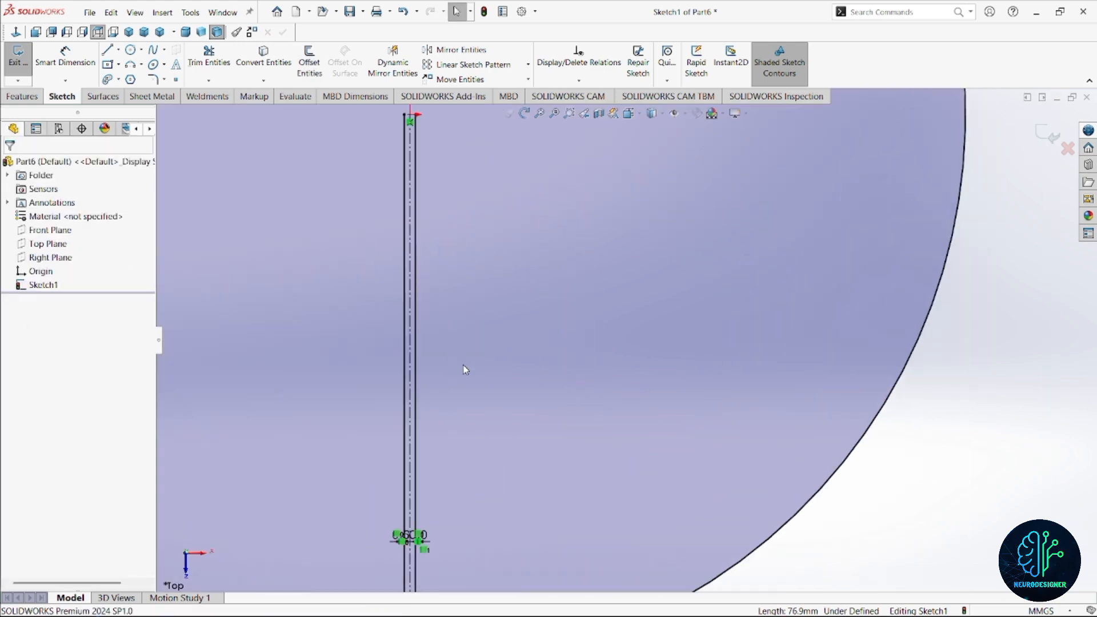
{"action": "left_click", "coordinate": [416, 352]}
{"action": "left_click", "coordinate": [404, 360], "text": "ctrl"}
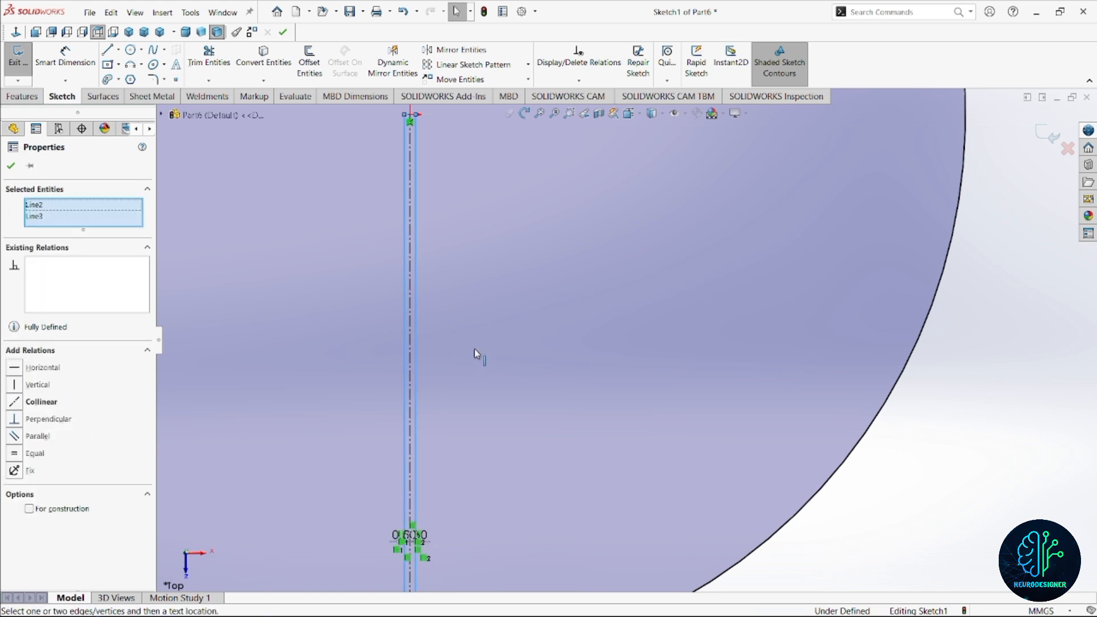
{"action": "left_click", "coordinate": [452, 332]}
{"action": "left_click", "coordinate": [526, 321]}
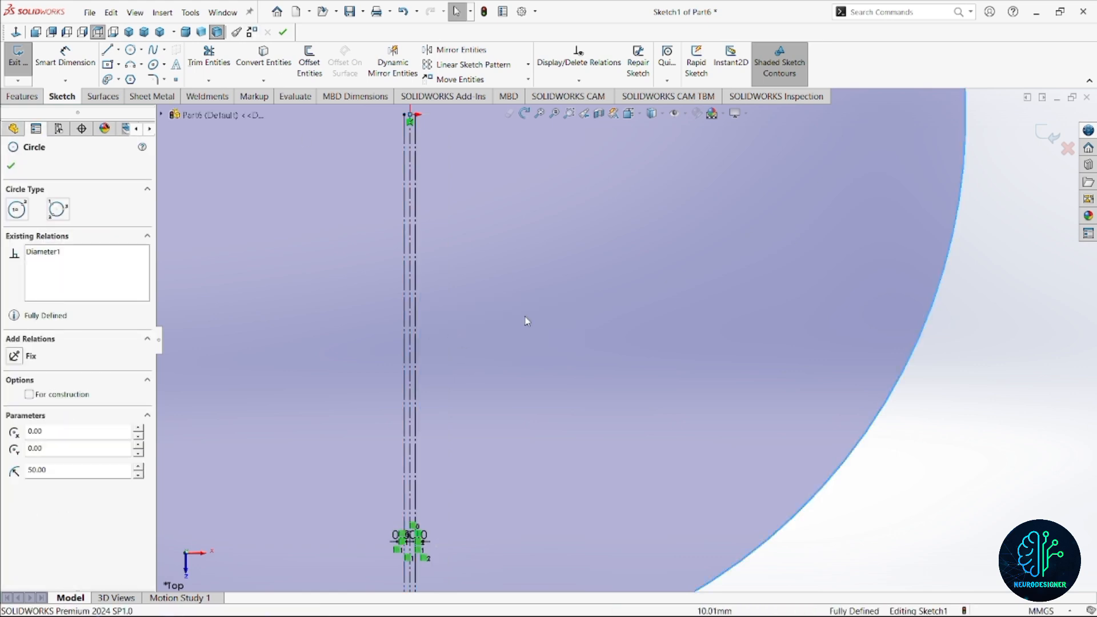
Step: Trim the circle between the two offset lines to open a gap at its lower edge and exit the sketch
{"action": "scroll", "coordinate": [554, 341], "scroll_direction": "up", "scroll_amount": 6}
{"action": "scroll", "coordinate": [556, 344], "scroll_direction": "down", "scroll_amount": 4}
{"action": "left_click", "coordinate": [209, 57]}
{"action": "scroll", "coordinate": [547, 434], "scroll_direction": "down", "scroll_amount": 6}
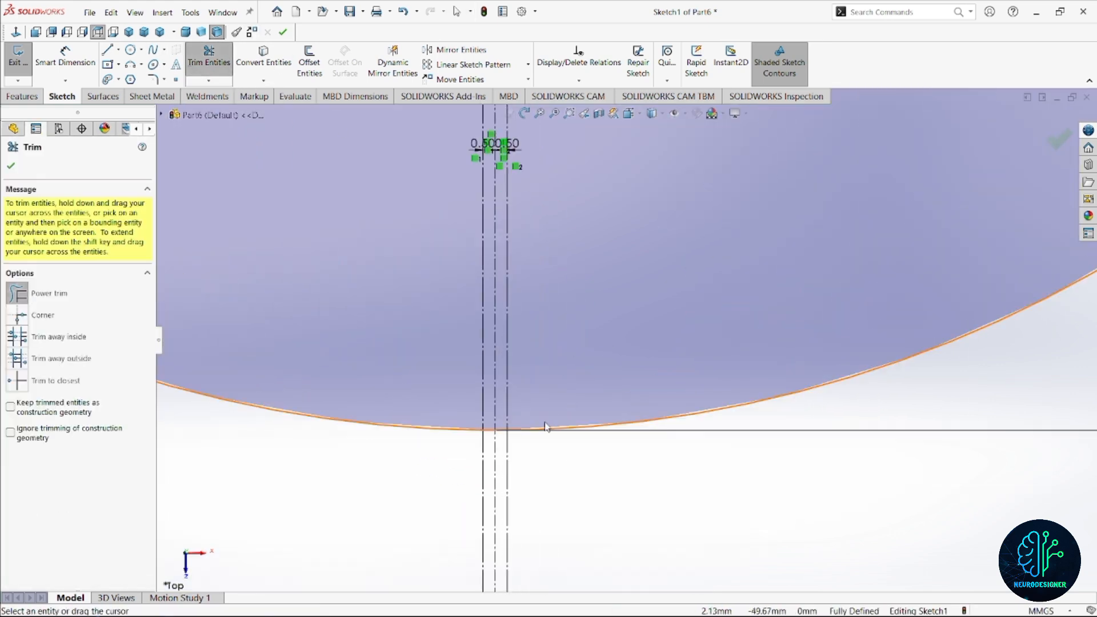
{"action": "left_click", "coordinate": [494, 430]}
{"action": "scroll", "coordinate": [607, 284], "scroll_direction": "up", "scroll_amount": 6}
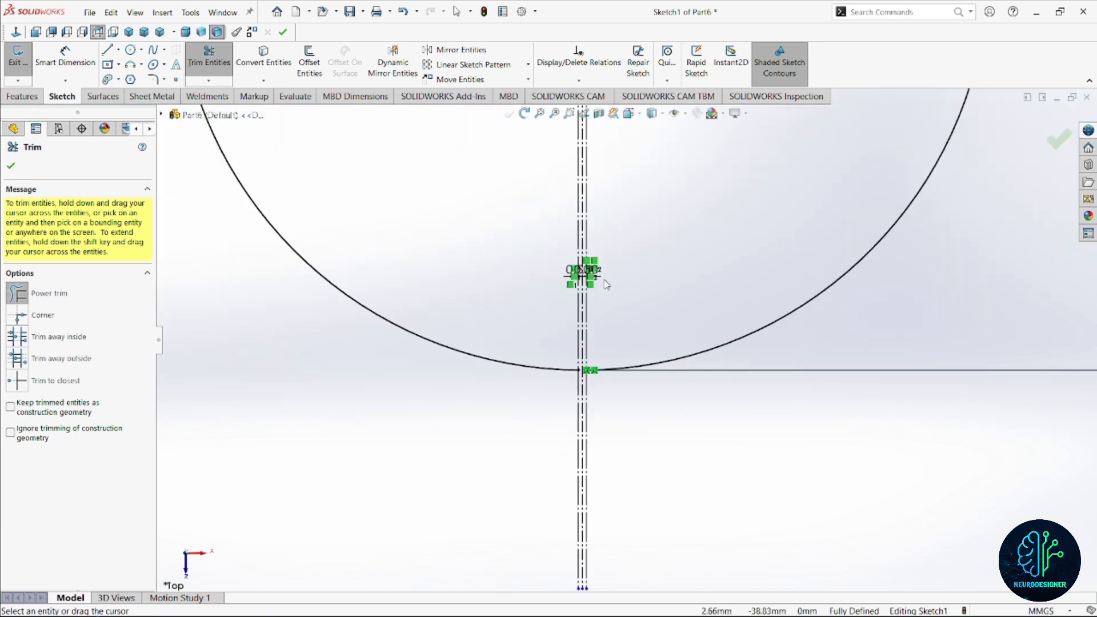
{"action": "scroll", "coordinate": [607, 284], "scroll_direction": "up", "scroll_amount": 4}
{"action": "key", "text": "Escape"}
{"action": "scroll", "coordinate": [719, 207], "scroll_direction": "up", "scroll_amount": 3}
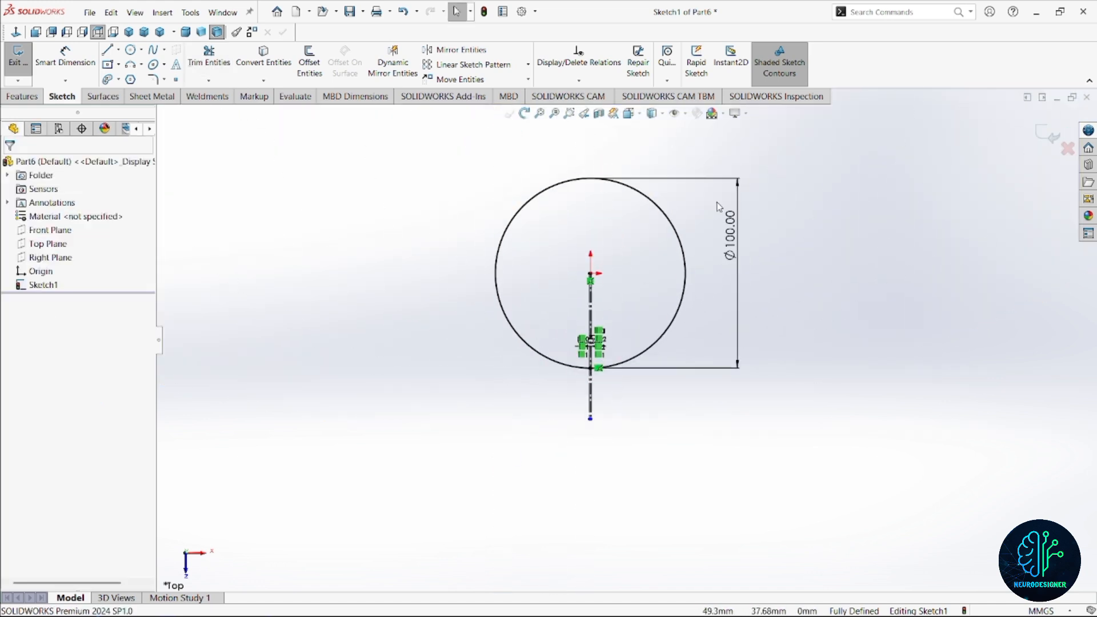
{"action": "left_click", "coordinate": [1049, 134]}
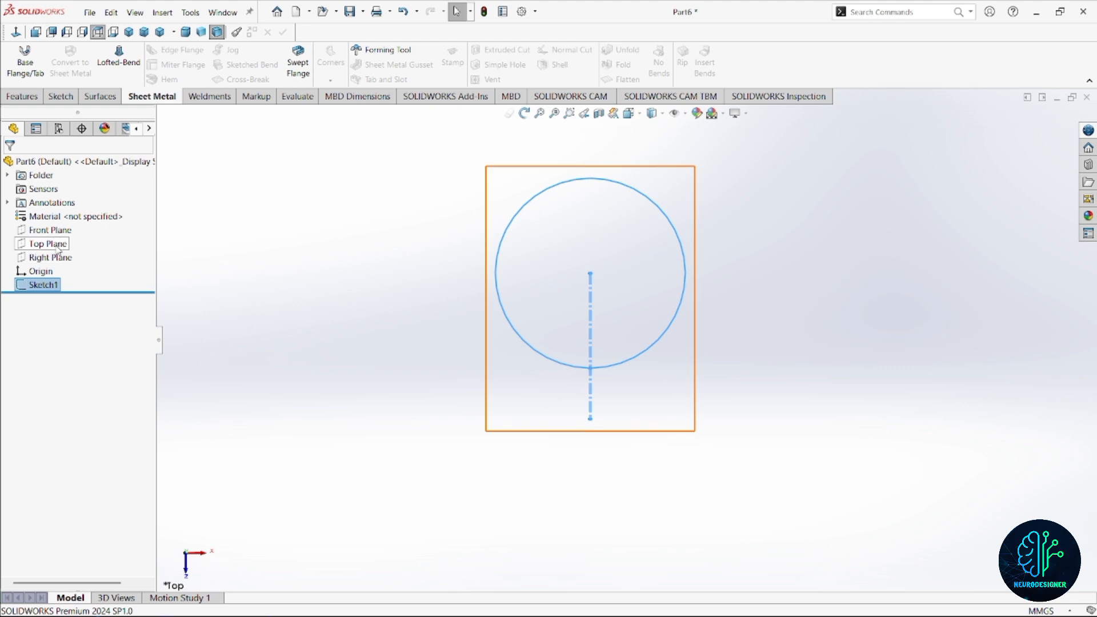
Step: Create a reference plane offset 70 mm above the Top Plane
{"action": "left_click", "coordinate": [57, 246]}
{"action": "left_click", "coordinate": [23, 96]}
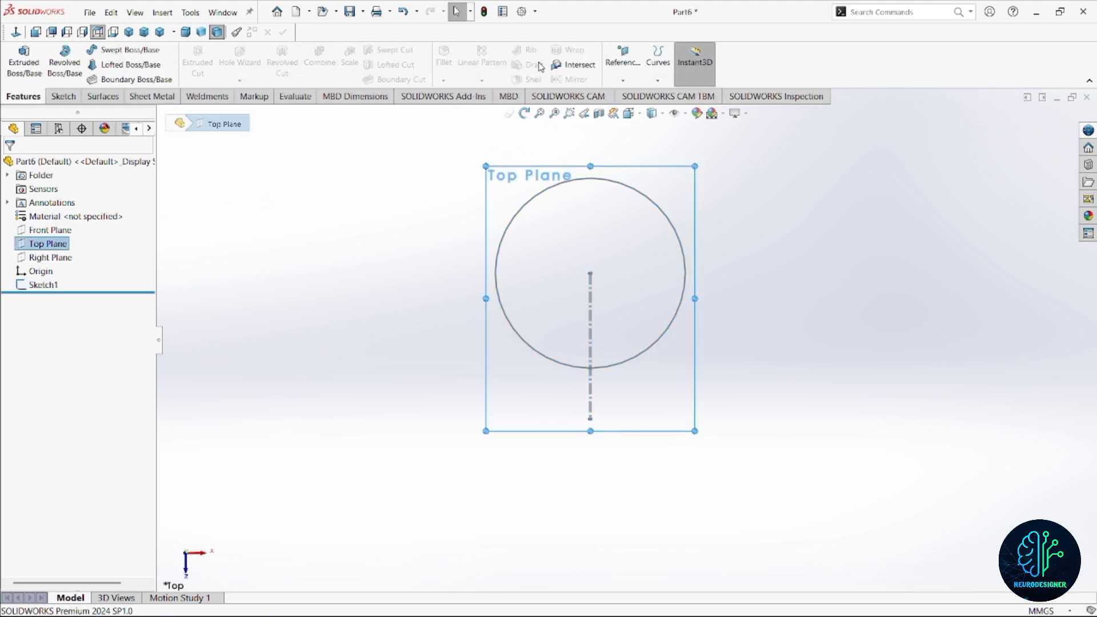
{"action": "left_click", "coordinate": [622, 80]}
{"action": "left_click", "coordinate": [634, 94]}
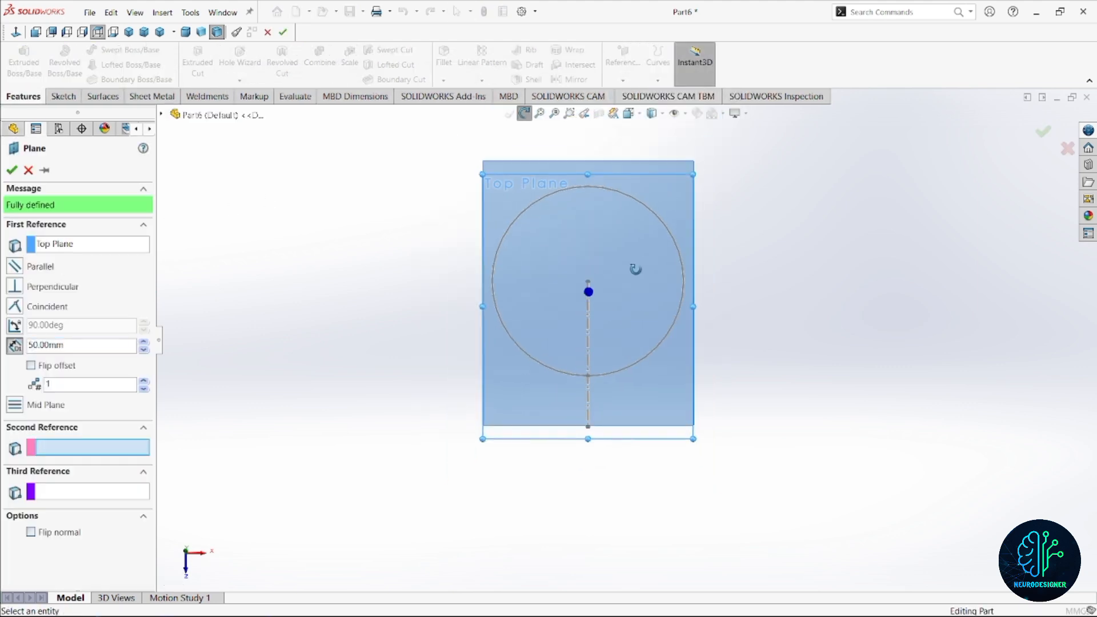
{"action": "middle_click_drag", "start_coordinate": [636, 269], "coordinate": [551, 194]}
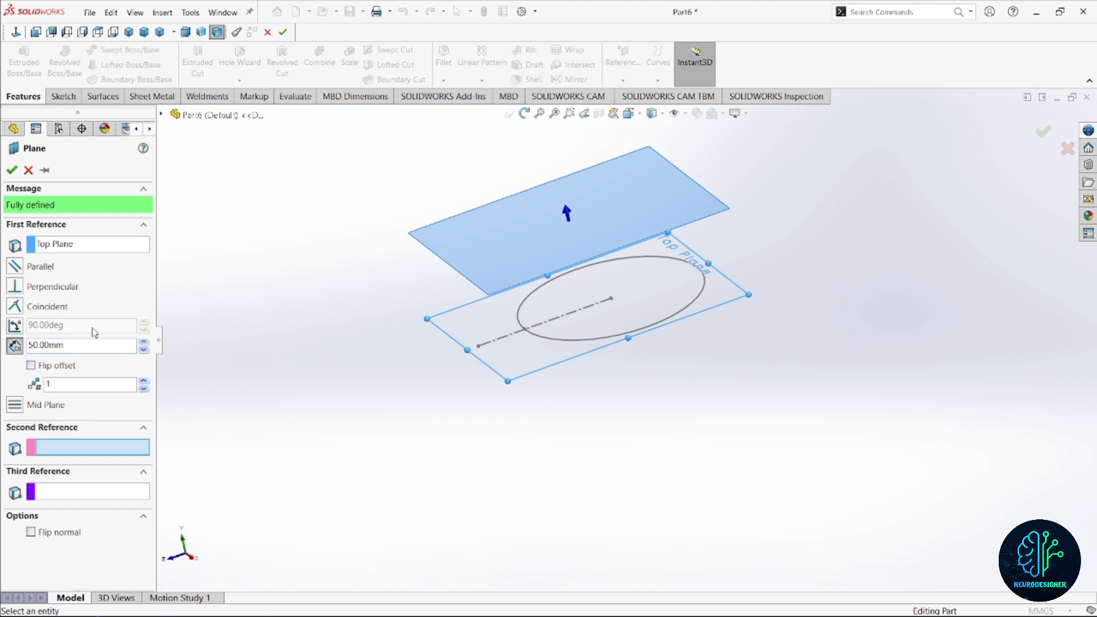
{"action": "double_click", "coordinate": [113, 346]}
{"action": "type", "text": "70"}
{"action": "key", "text": "Return"}
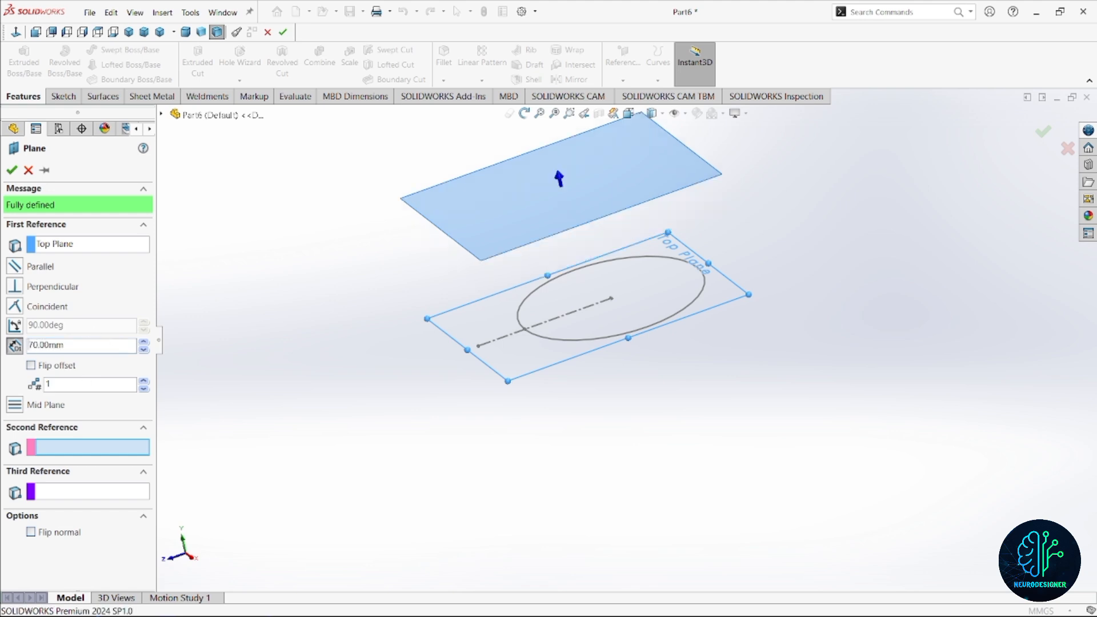
{"action": "left_click", "coordinate": [12, 170]}
Step: Start a sketch on the new offset plane and draw a small circle centred on the origin
{"action": "middle_click_drag", "start_coordinate": [667, 289], "coordinate": [632, 225]}
{"action": "left_click", "coordinate": [633, 225]}
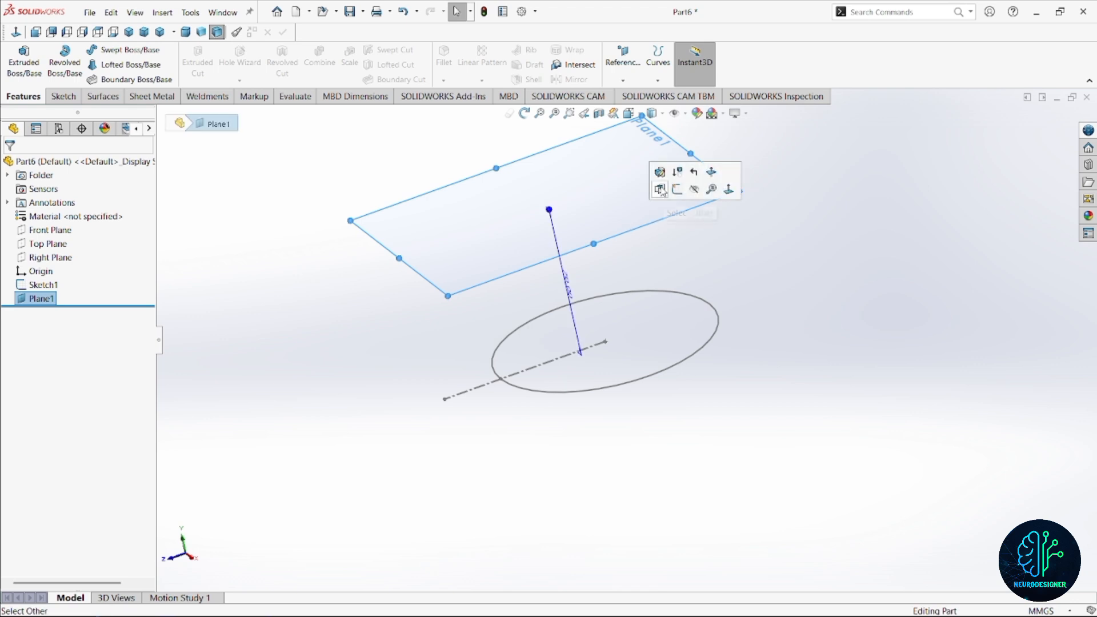
{"action": "left_click", "coordinate": [660, 189]}
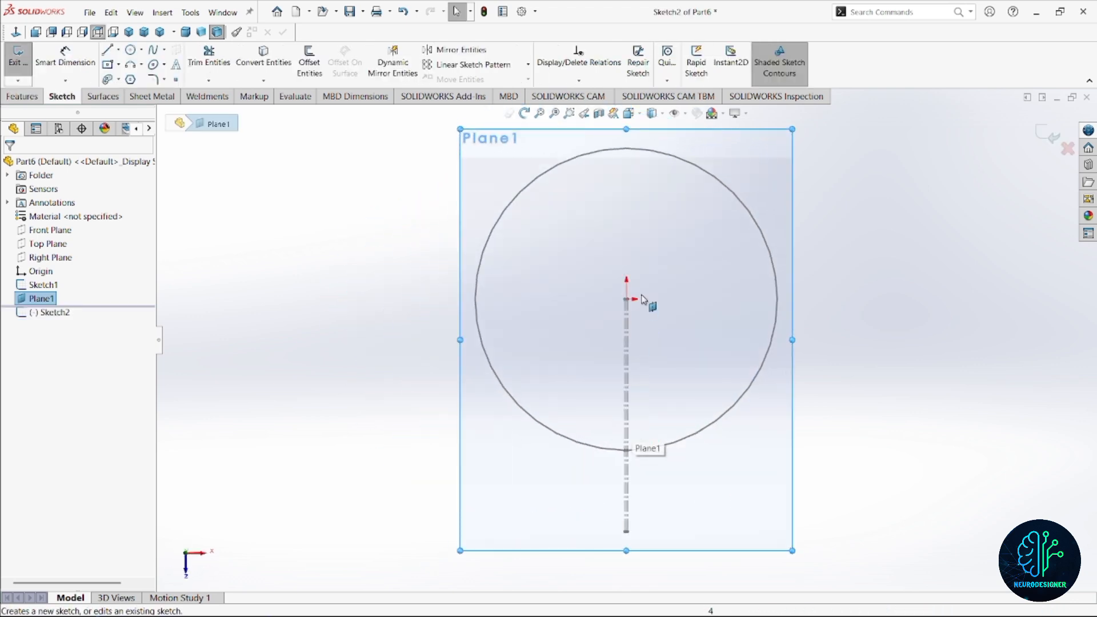
{"action": "left_click", "coordinate": [131, 52]}
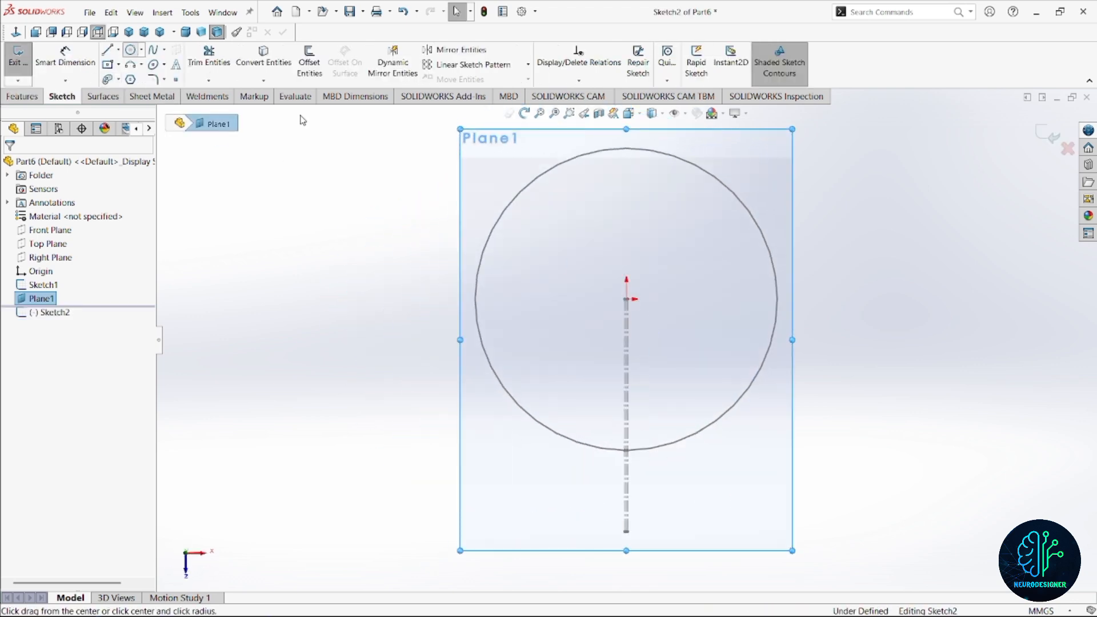
{"action": "left_click", "coordinate": [627, 299]}
{"action": "left_click", "coordinate": [650, 320]}
{"action": "key", "text": "Escape"}
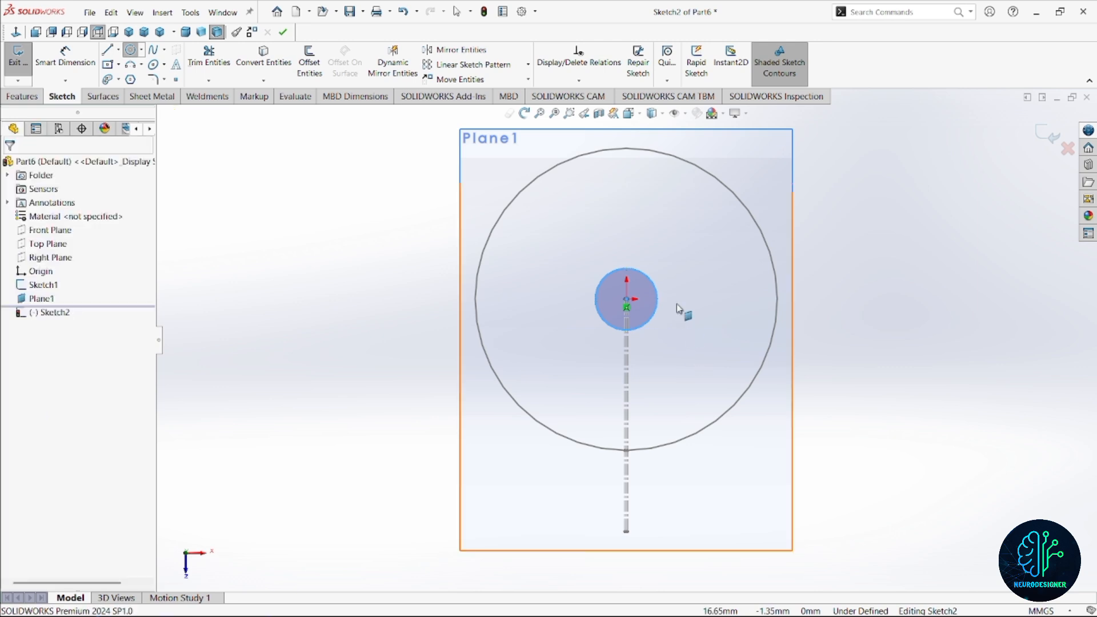
Step: Dimension the small circle on the offset plane to a 20 mm diameter
{"action": "right_click_drag", "start_coordinate": [657, 303], "coordinate": [655, 263]}
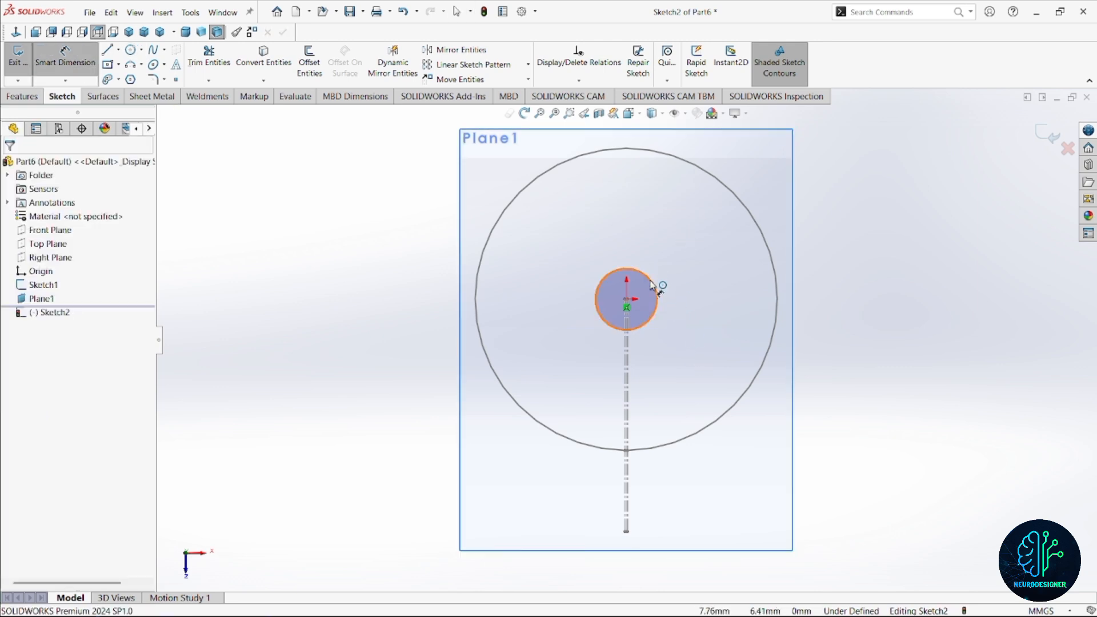
{"action": "left_click", "coordinate": [652, 284]}
{"action": "left_click", "coordinate": [910, 380]}
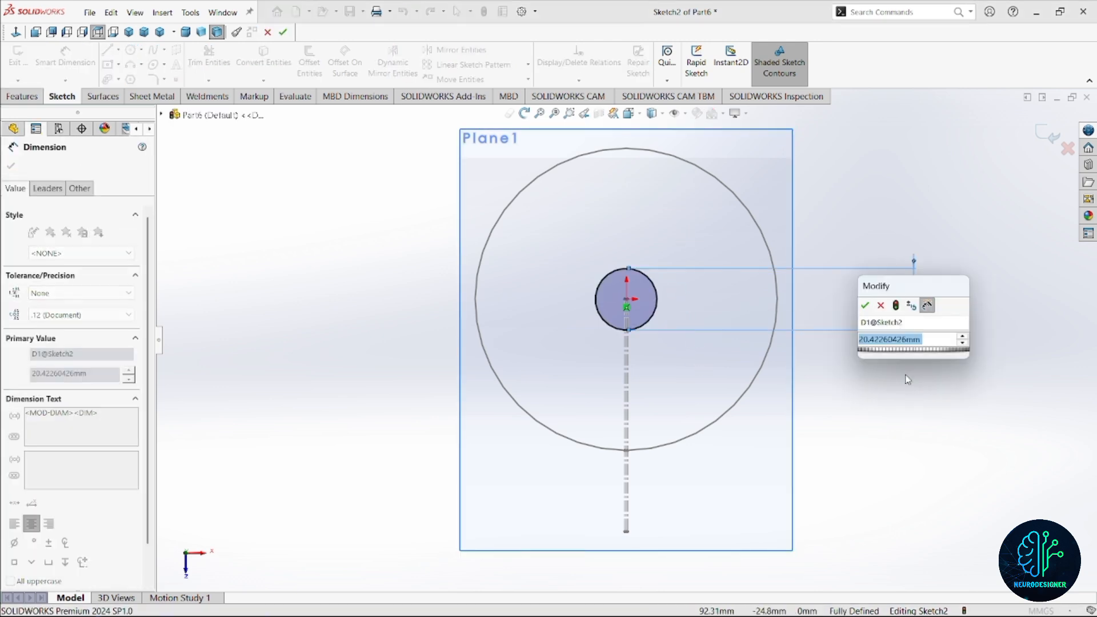
{"action": "type", "text": "20"}
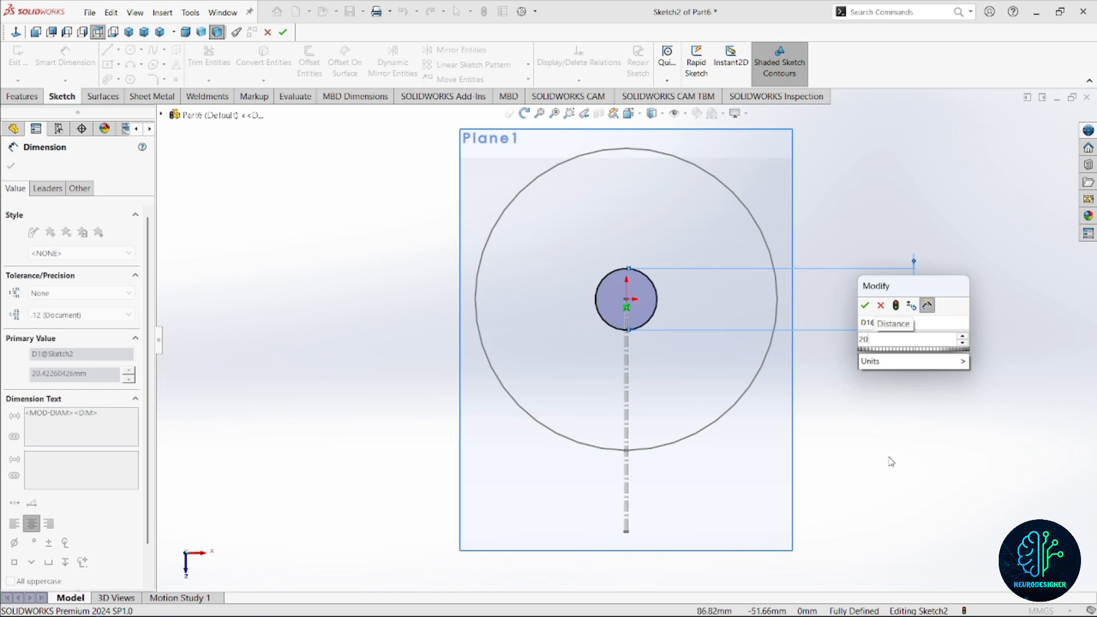
{"action": "key", "text": "Return"}
{"action": "scroll", "coordinate": [662, 339], "scroll_direction": "down", "scroll_amount": 3}
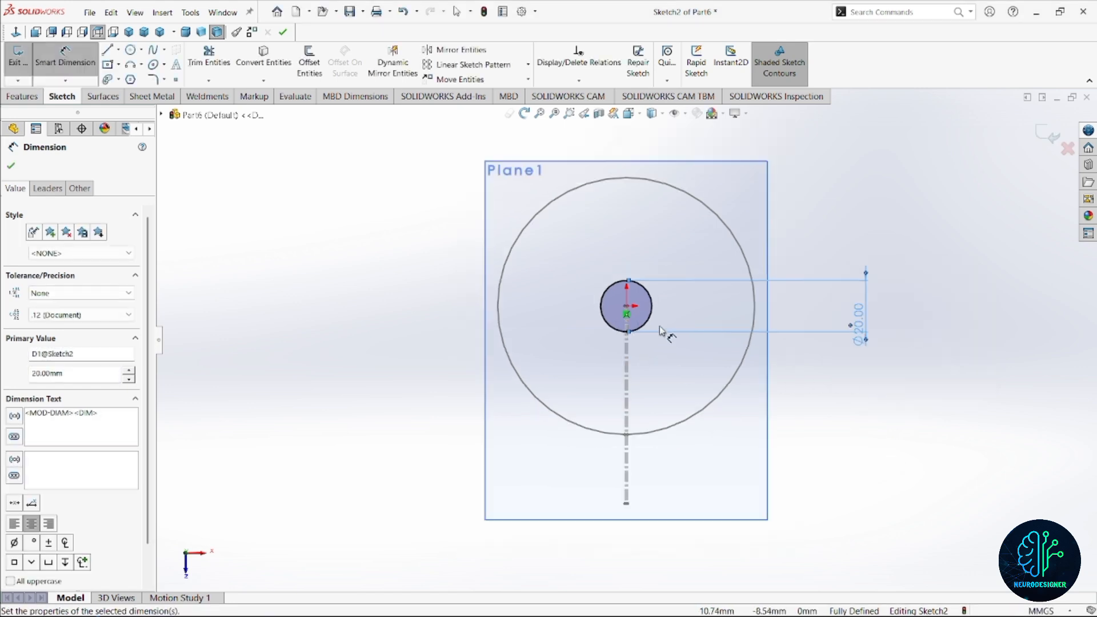
{"action": "key", "text": "Escape"}
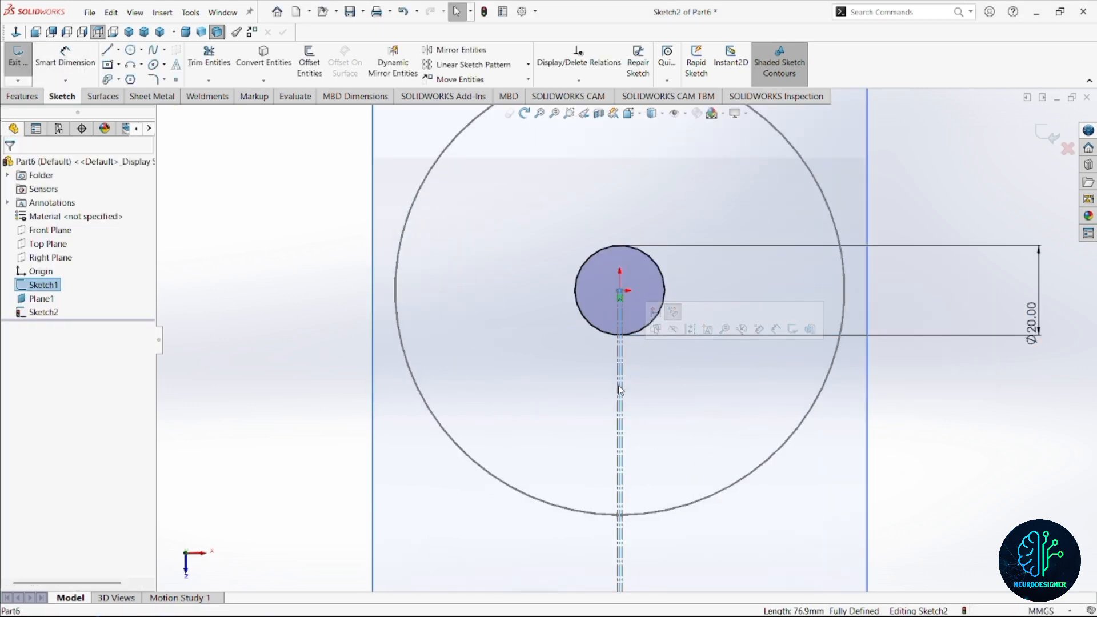
Step: Convert the two offset lines beside the lower sketch's centerline into this sketch and make them construction geometry
{"action": "scroll", "coordinate": [617, 395], "scroll_direction": "down", "scroll_amount": 3}
{"action": "left_click", "coordinate": [612, 389]}
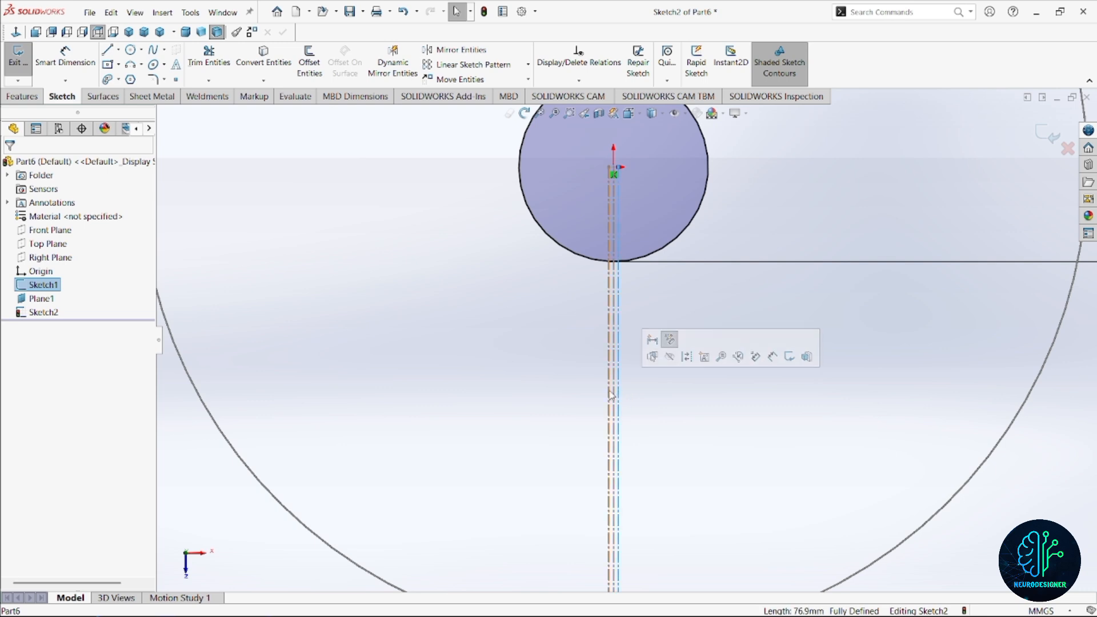
{"action": "left_click", "coordinate": [273, 70]}
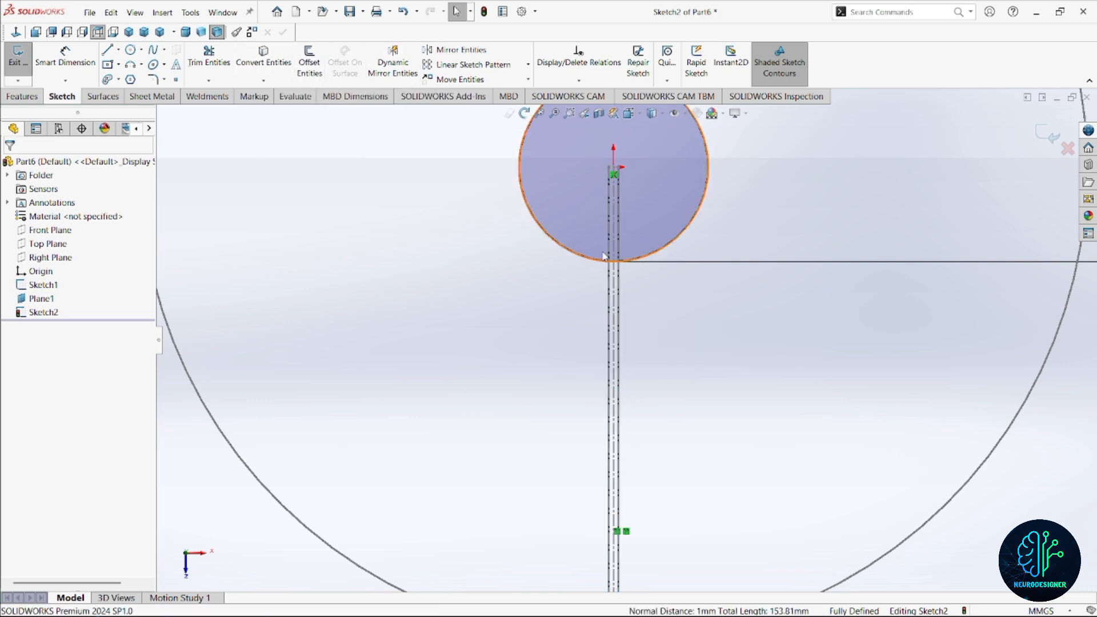
{"action": "left_click", "coordinate": [619, 298]}
{"action": "left_click", "coordinate": [610, 303], "text": "ctrl"}
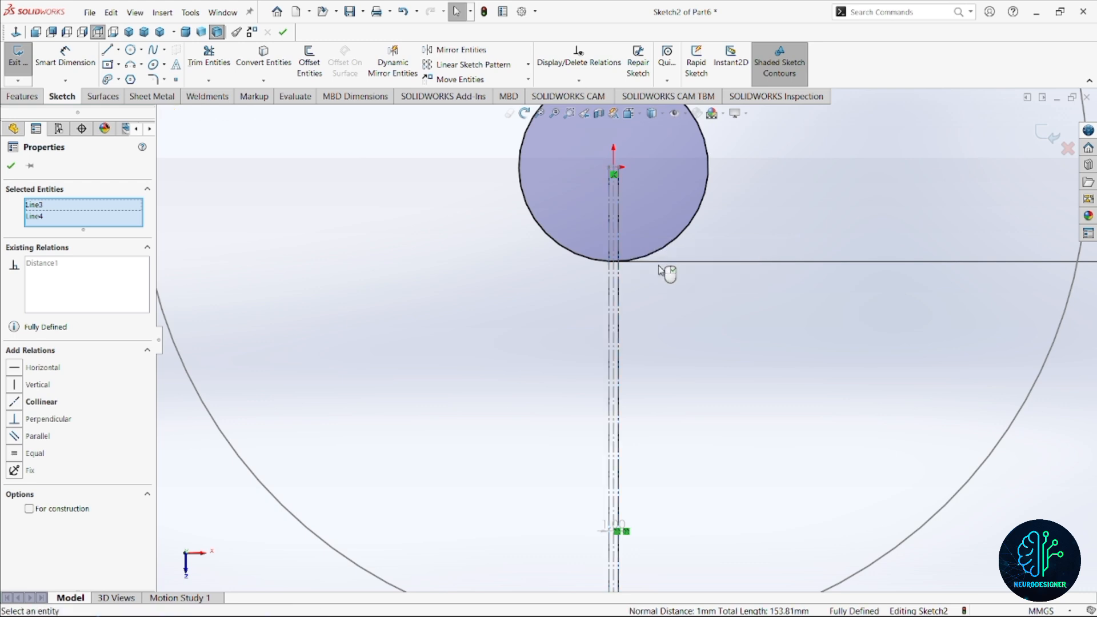
{"action": "key", "text": "Escape"}
Step: Trim the small circle between the two construction lines to open a gap at its lower edge and exit the sketch
{"action": "left_click", "coordinate": [209, 57]}
{"action": "scroll", "coordinate": [619, 400], "scroll_direction": "down", "scroll_amount": 5}
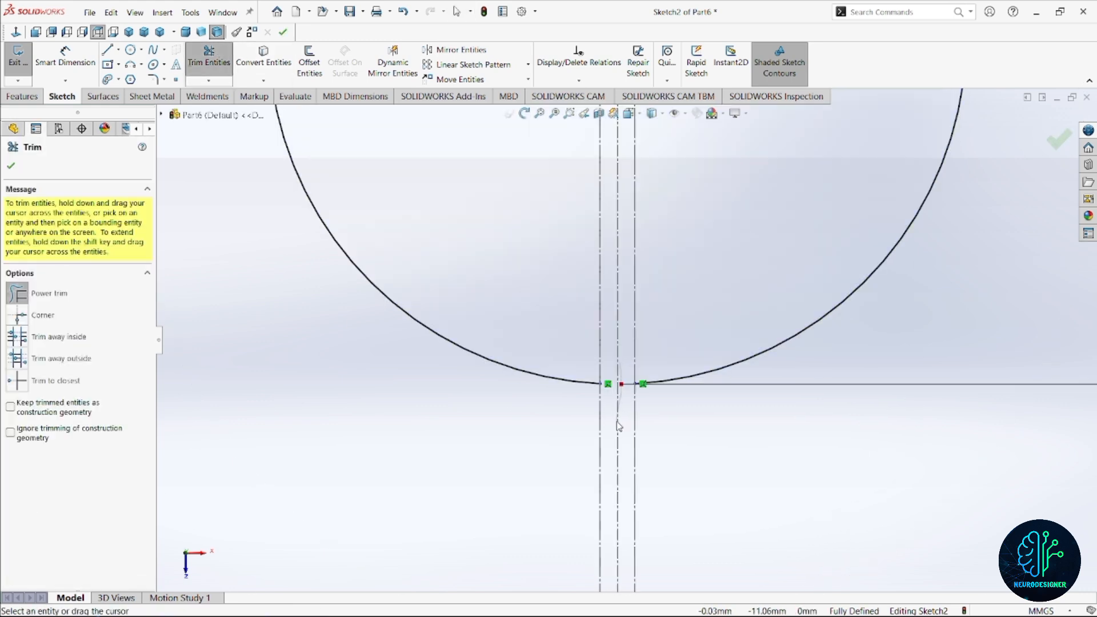
{"action": "key", "text": "f"}
{"action": "left_click", "coordinate": [1056, 139]}
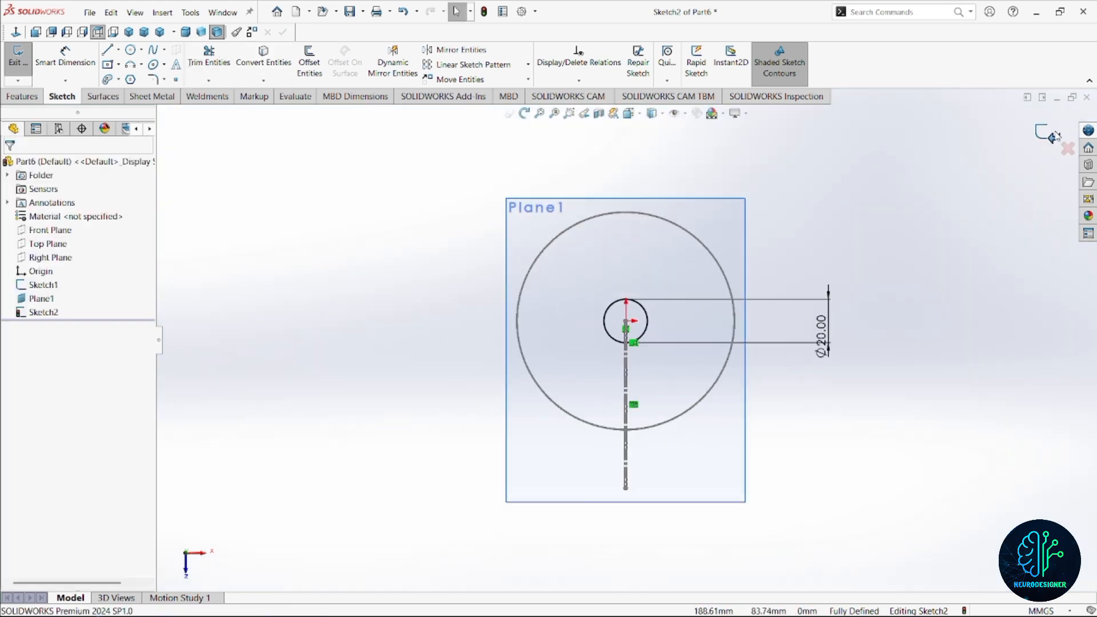
{"action": "left_click", "coordinate": [1051, 134]}
Step: Try to create a lofted bend from the small upper circle to the large lower circle
{"action": "mouse_move", "coordinate": [554, 355]}
{"action": "middle_mouse_down"}
{"action": "mouse_move", "coordinate": [554, 191]}
{"action": "mouse_move", "coordinate": [435, 168]}
{"action": "mouse_move", "coordinate": [563, 257]}
{"action": "mouse_move", "coordinate": [577, 367]}
{"action": "mouse_move", "coordinate": [579, 326]}
{"action": "middle_mouse_up"}
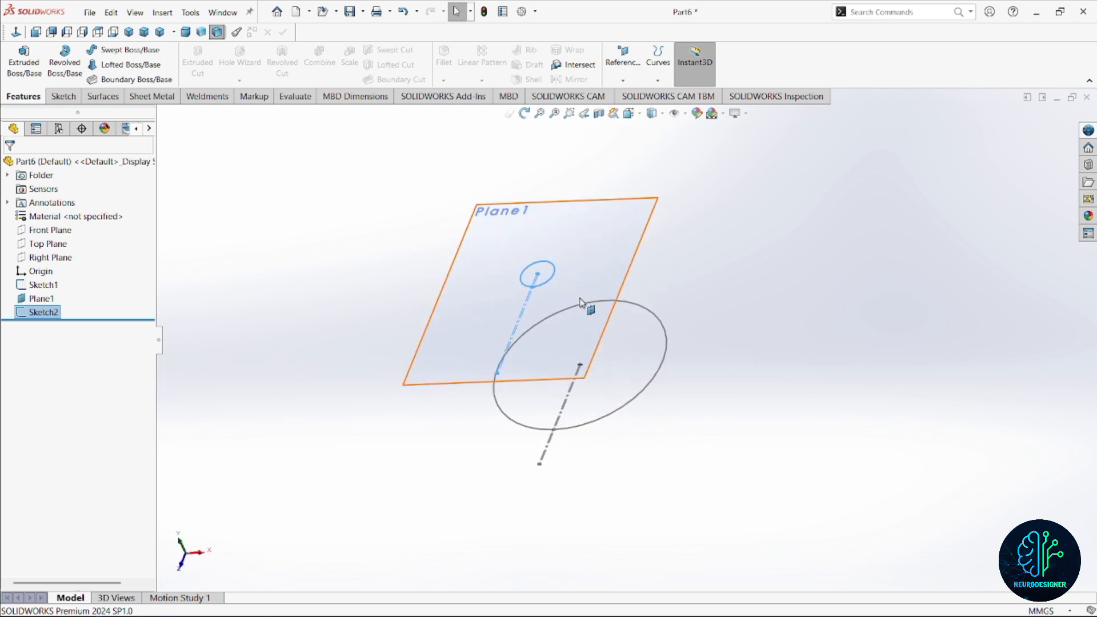
{"action": "middle_click_drag", "start_coordinate": [640, 296], "coordinate": [650, 327]}
{"action": "scroll", "coordinate": [620, 276], "scroll_direction": "down", "scroll_amount": 3}
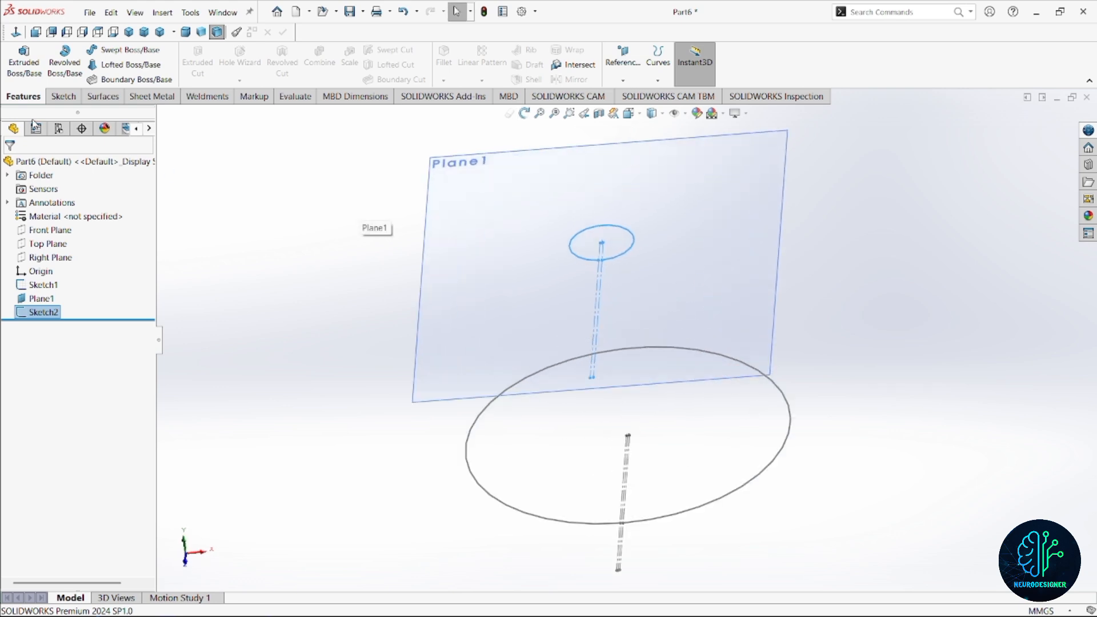
{"action": "left_click", "coordinate": [172, 97]}
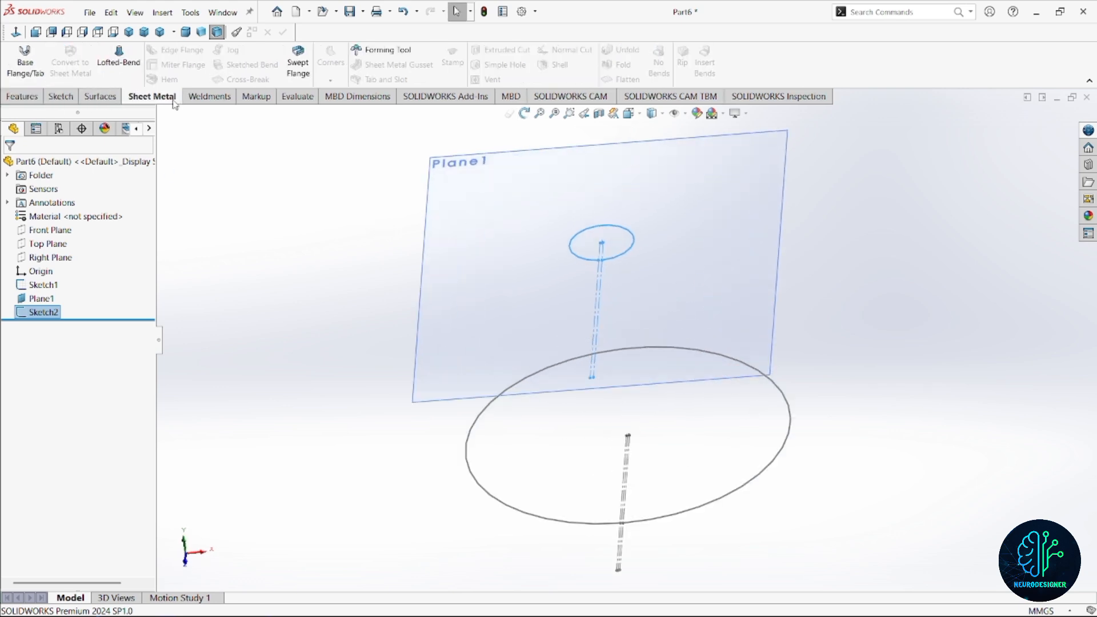
{"action": "left_click", "coordinate": [309, 384]}
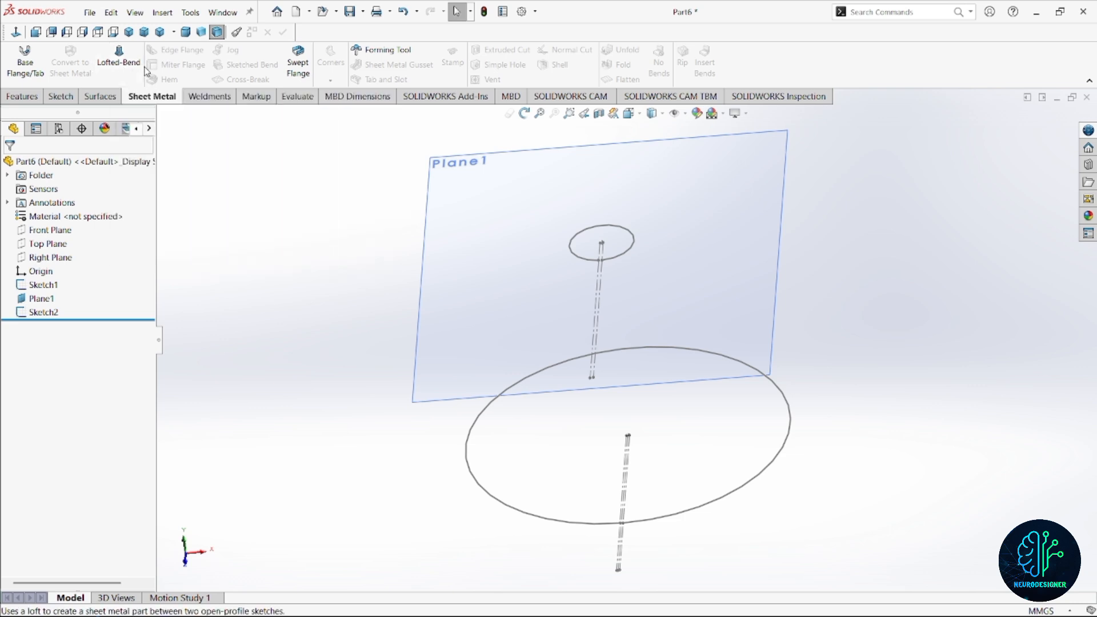
{"action": "left_click", "coordinate": [120, 64]}
{"action": "left_click", "coordinate": [612, 264]}
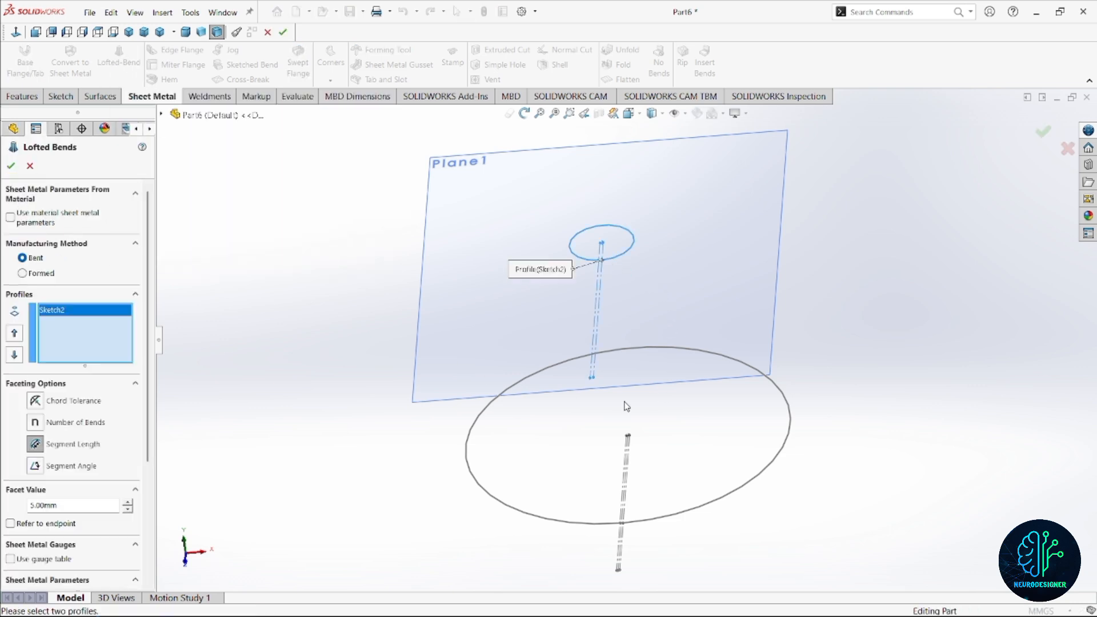
{"action": "left_click", "coordinate": [545, 523]}
{"action": "scroll", "coordinate": [639, 308], "scroll_direction": "down", "scroll_amount": 3}
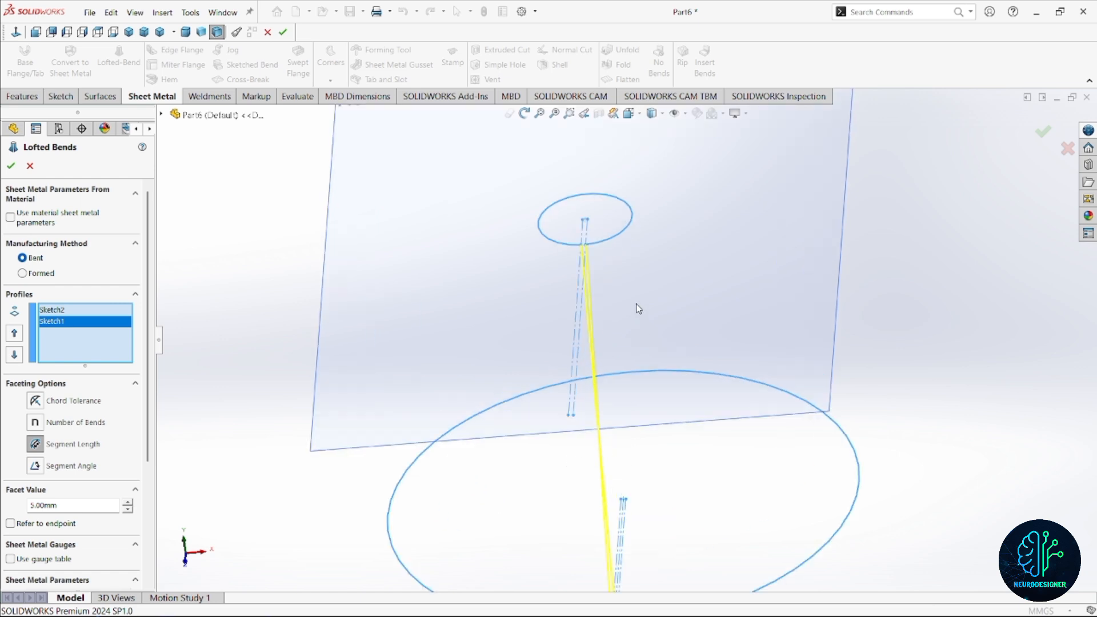
{"action": "scroll", "coordinate": [629, 315], "scroll_direction": "up", "scroll_amount": 4}
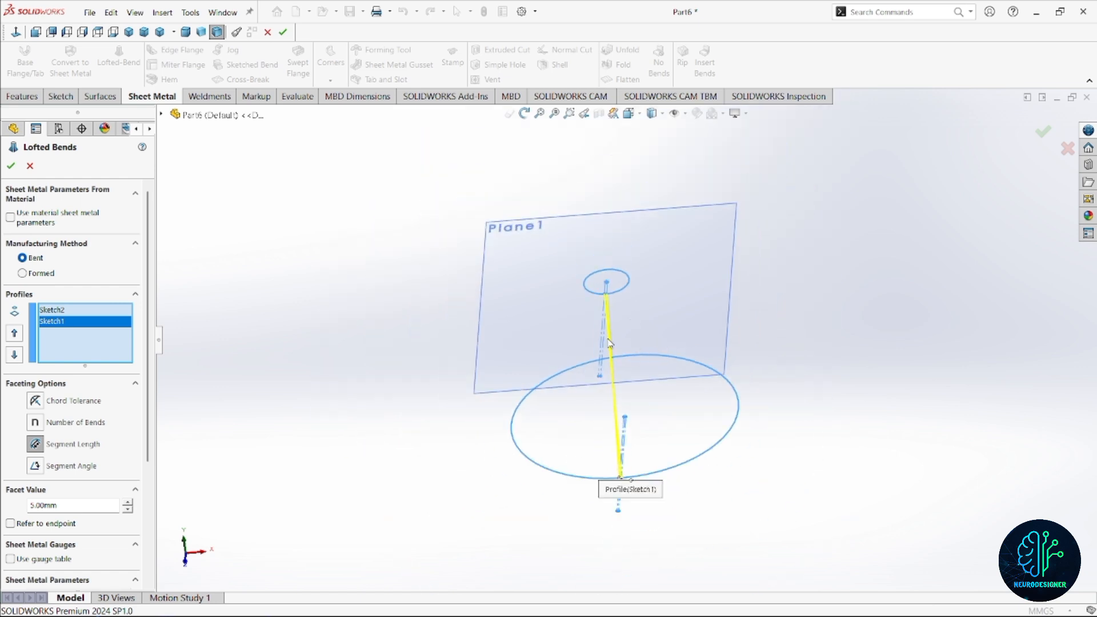
{"action": "scroll", "coordinate": [637, 331], "scroll_direction": "up", "scroll_amount": 1}
{"action": "scroll", "coordinate": [645, 360], "scroll_direction": "down", "scroll_amount": 4}
{"action": "scroll", "coordinate": [652, 361], "scroll_direction": "up", "scroll_amount": 4}
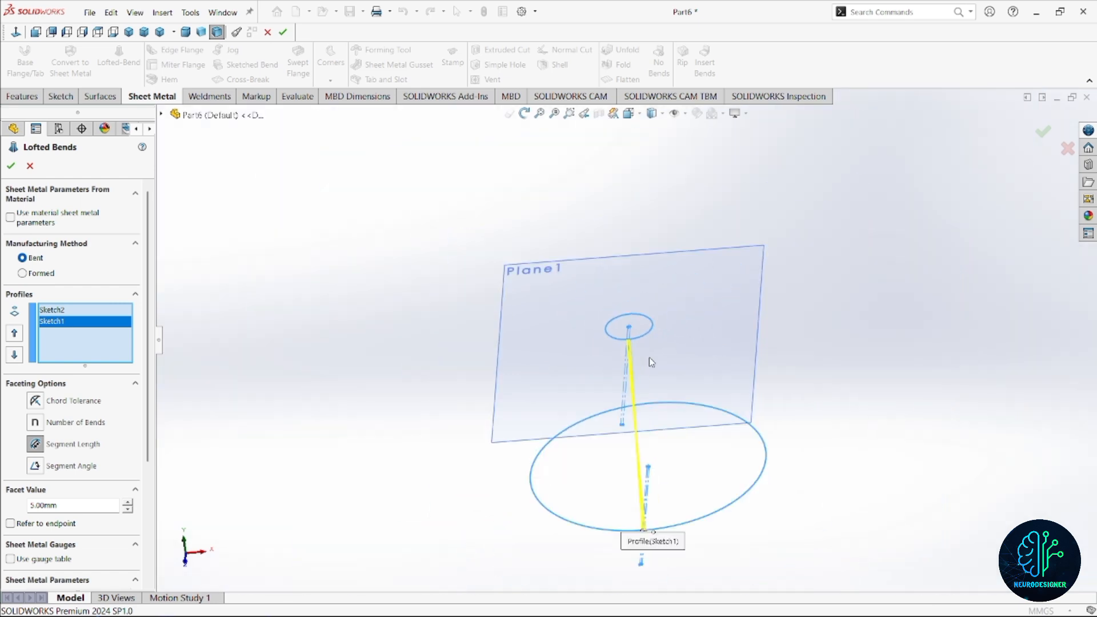
{"action": "scroll", "coordinate": [652, 361], "scroll_direction": "up", "scroll_amount": 1}
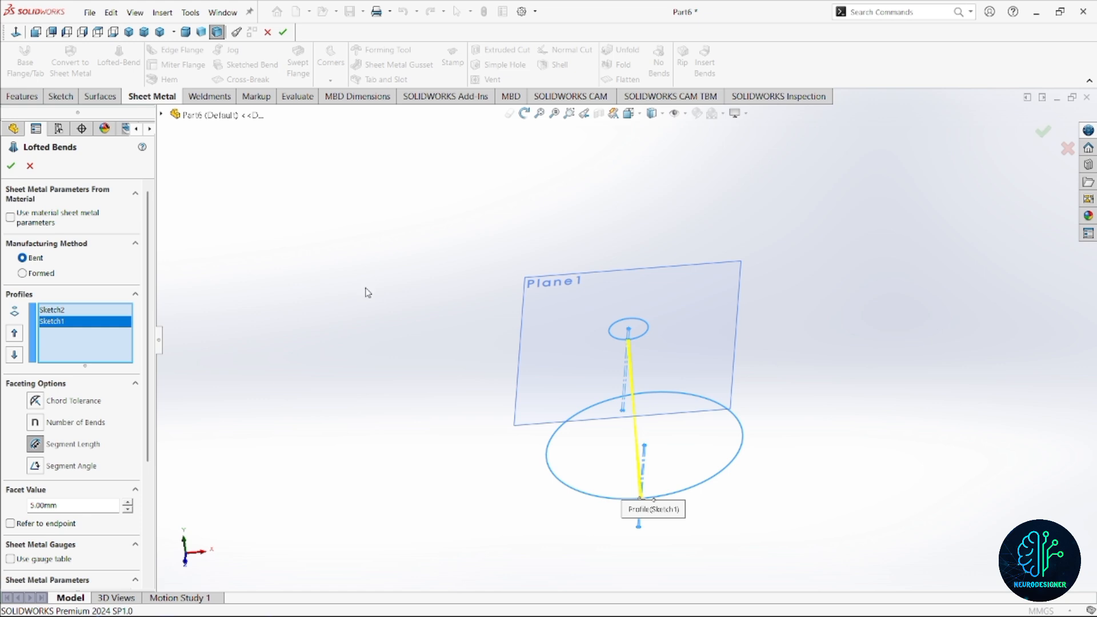
{"action": "left_click", "coordinate": [10, 168]}
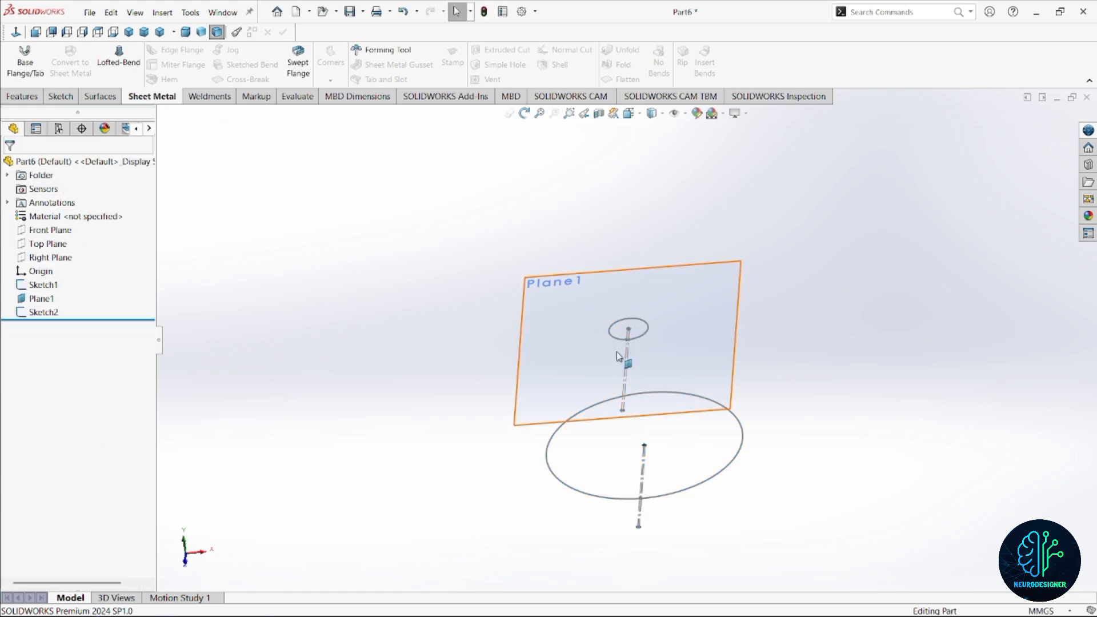
Step: Edit the upper circle's sketch, set the circle's diameter to 10 mm and exit the sketch
{"action": "double_click", "coordinate": [644, 341]}
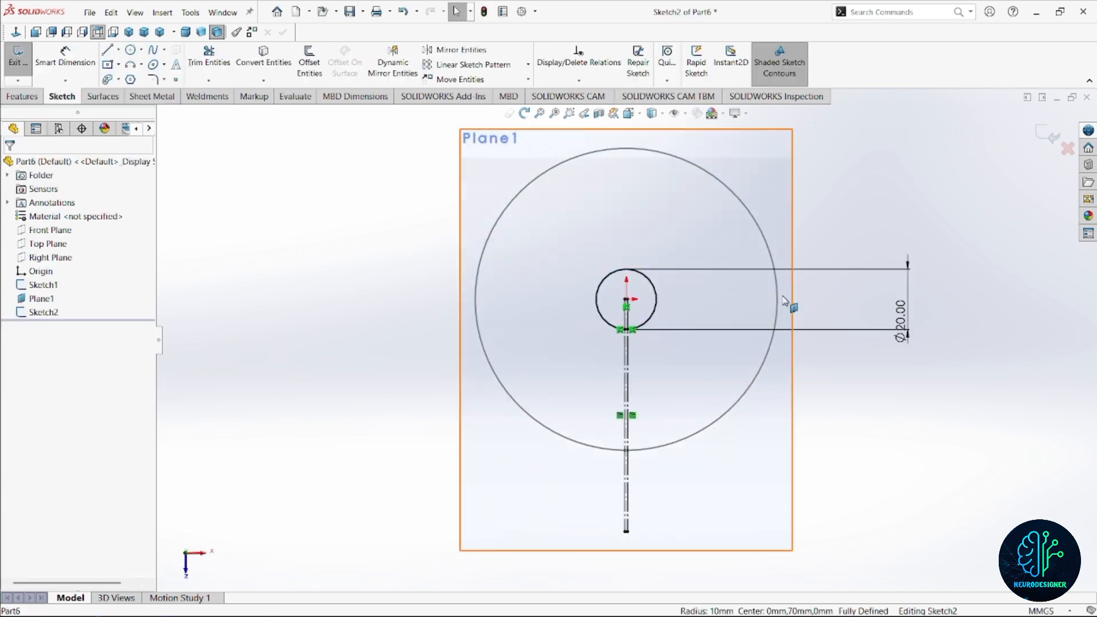
{"action": "double_click", "coordinate": [902, 316]}
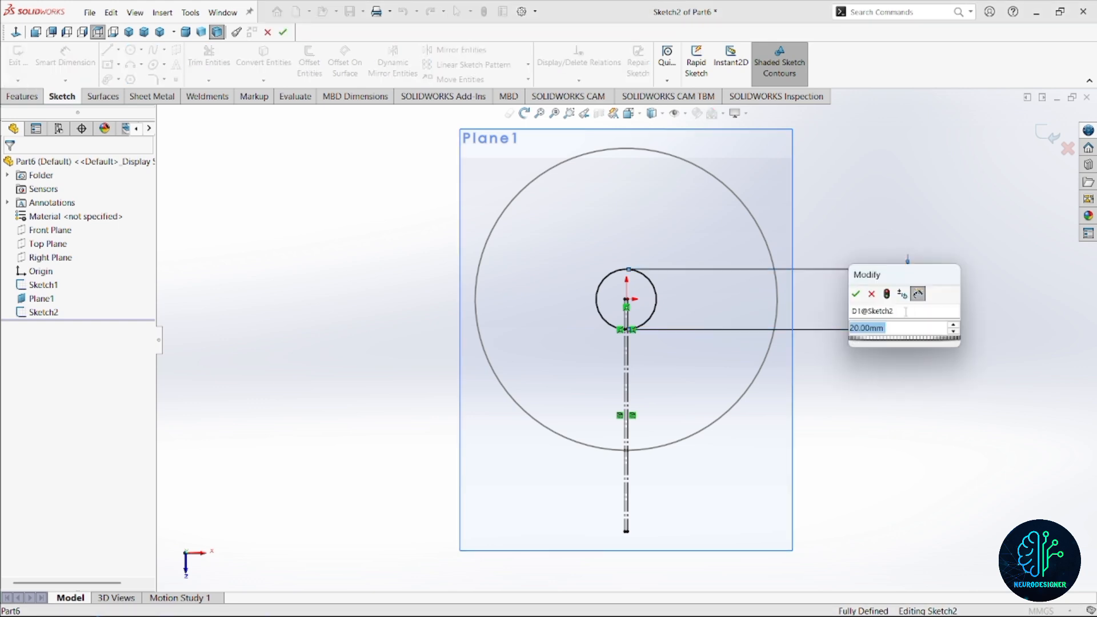
{"action": "left_click", "coordinate": [953, 332]}
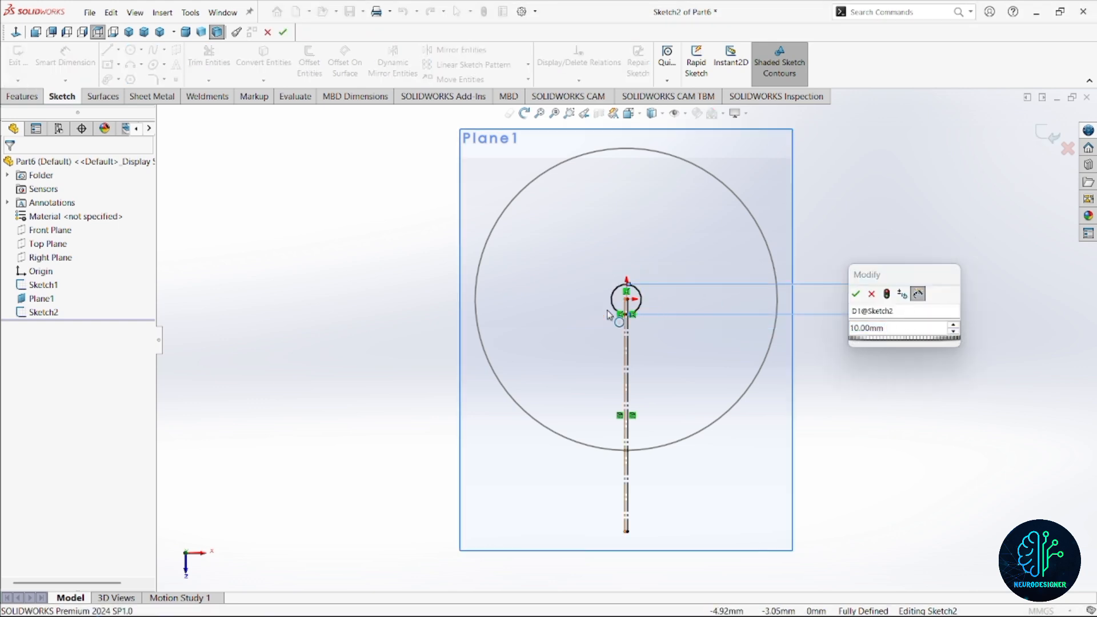
{"action": "left_click", "coordinate": [856, 294]}
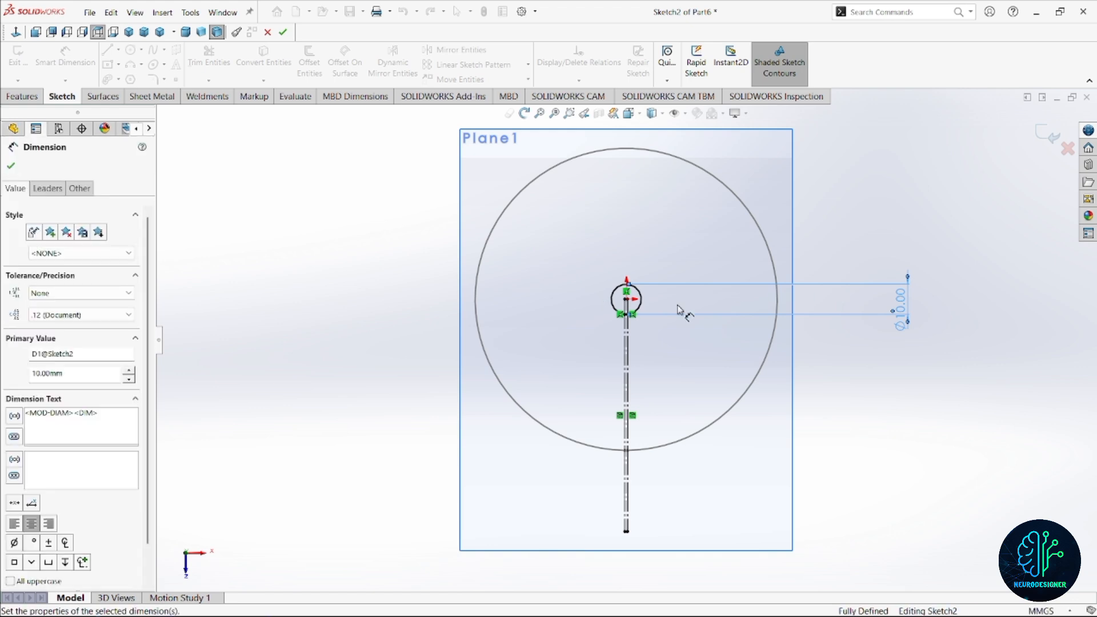
{"action": "key", "text": "Escape"}
{"action": "left_click", "coordinate": [160, 33]}
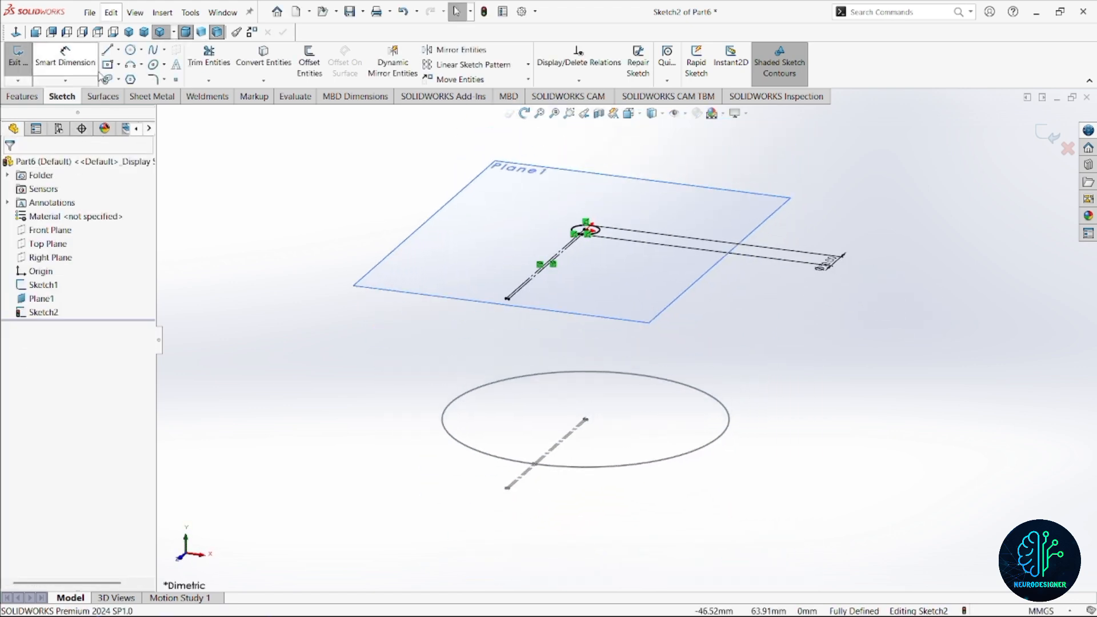
{"action": "left_click", "coordinate": [152, 96]}
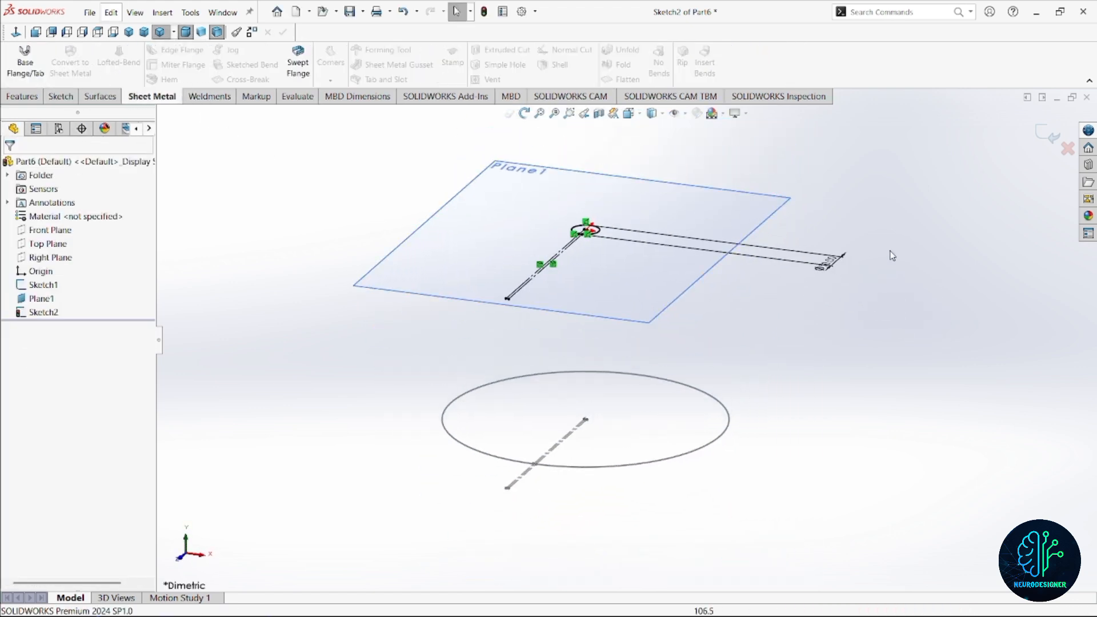
{"action": "left_click", "coordinate": [1047, 134]}
Step: Create a bent lofted bend between the upper and lower open circles with 5 mm segment length and 1 mm thickness
{"action": "left_click", "coordinate": [119, 57]}
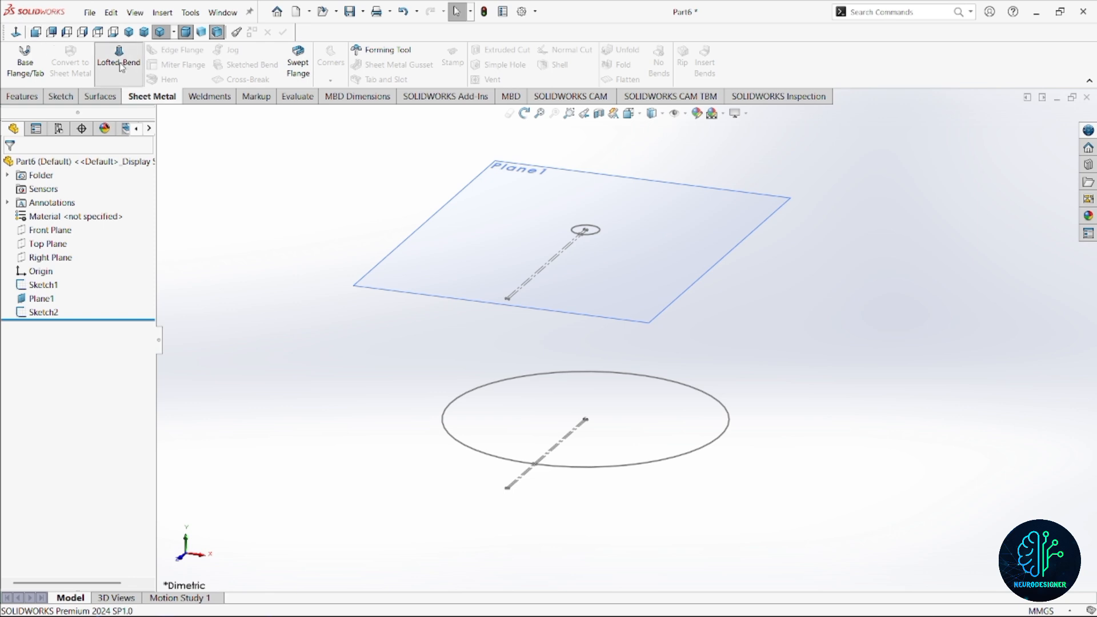
{"action": "left_click", "coordinate": [594, 237]}
{"action": "left_click", "coordinate": [616, 471]}
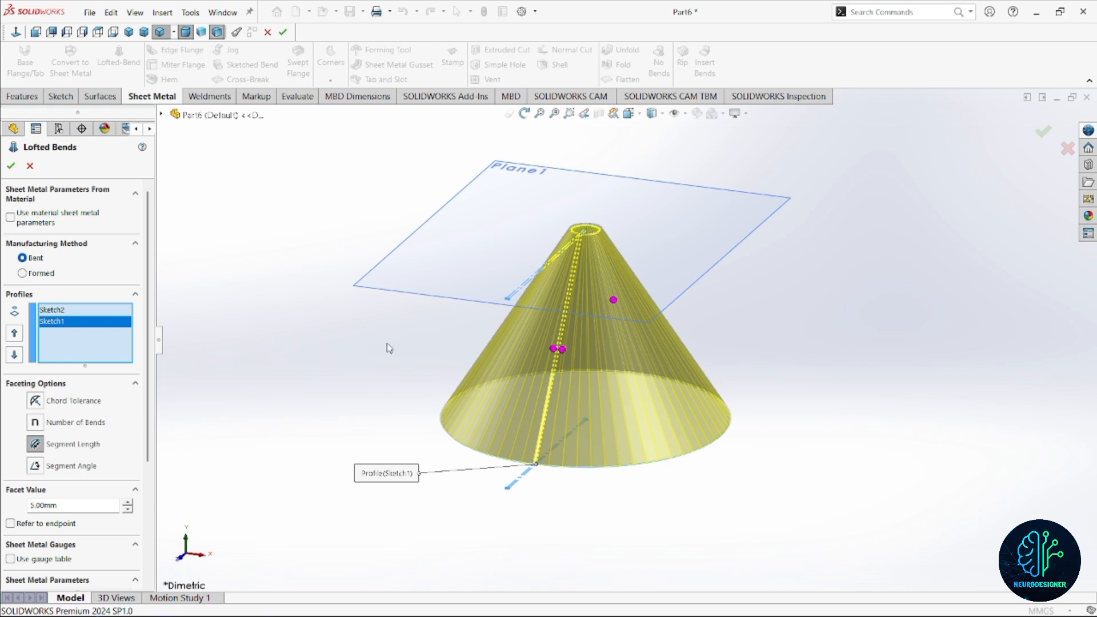
{"action": "scroll", "coordinate": [92, 513], "scroll_direction": "down", "scroll_amount": 3}
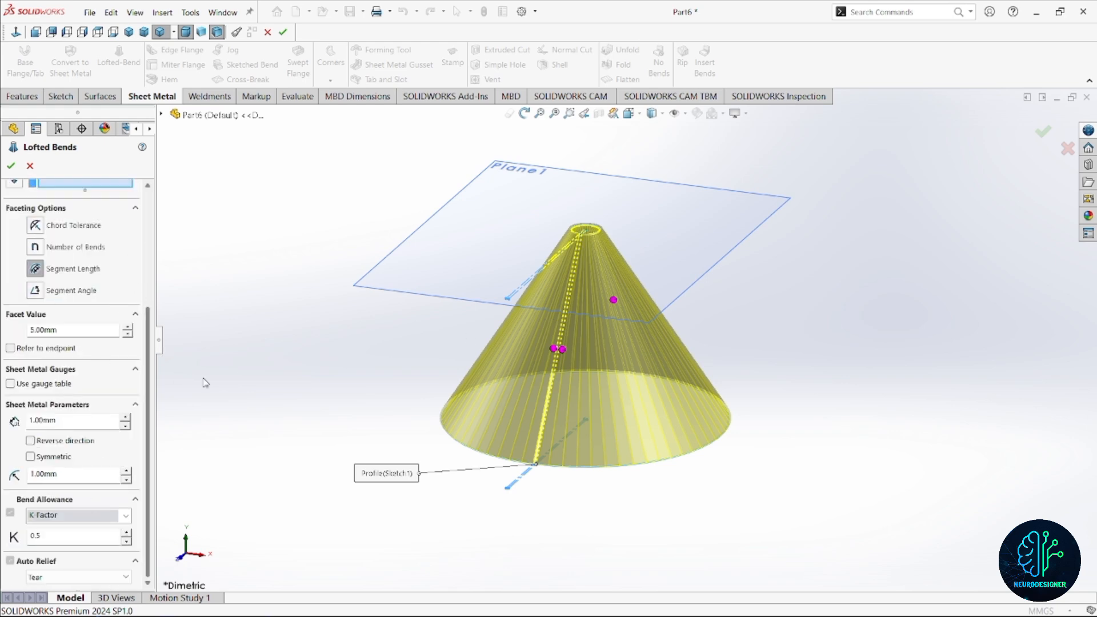
{"action": "left_click", "coordinate": [9, 167]}
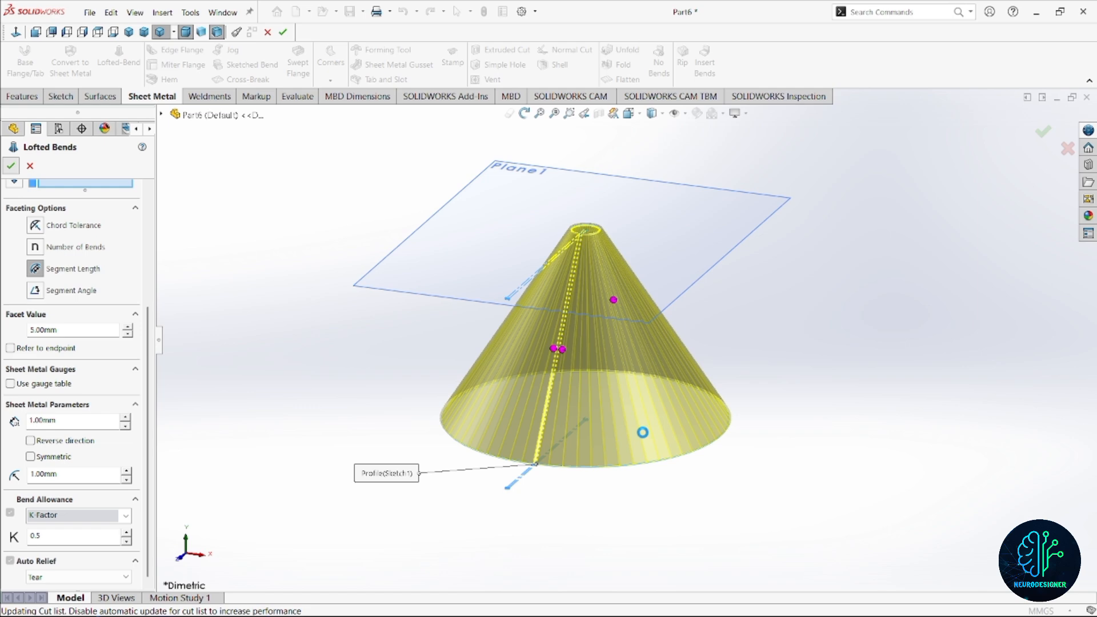